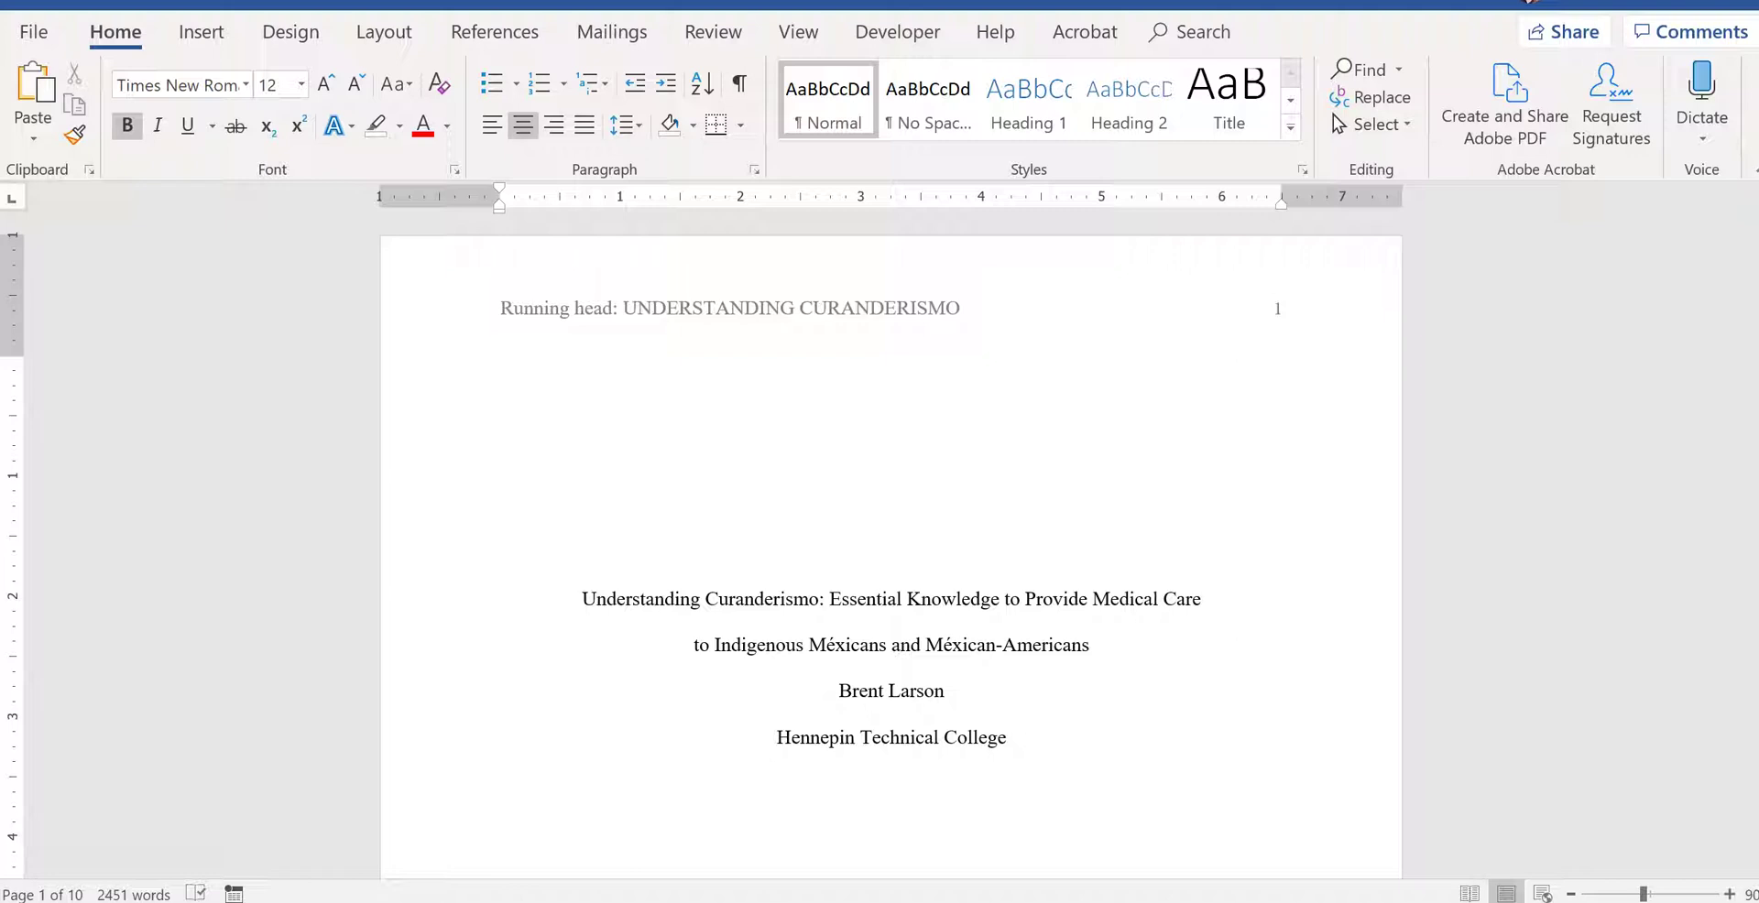
Scroll through the paper and delete the empty line at the bottom of page 5
{"action": "scroll", "coordinate": [1378, 701], "scroll_direction": "down", "scroll_amount": 1}
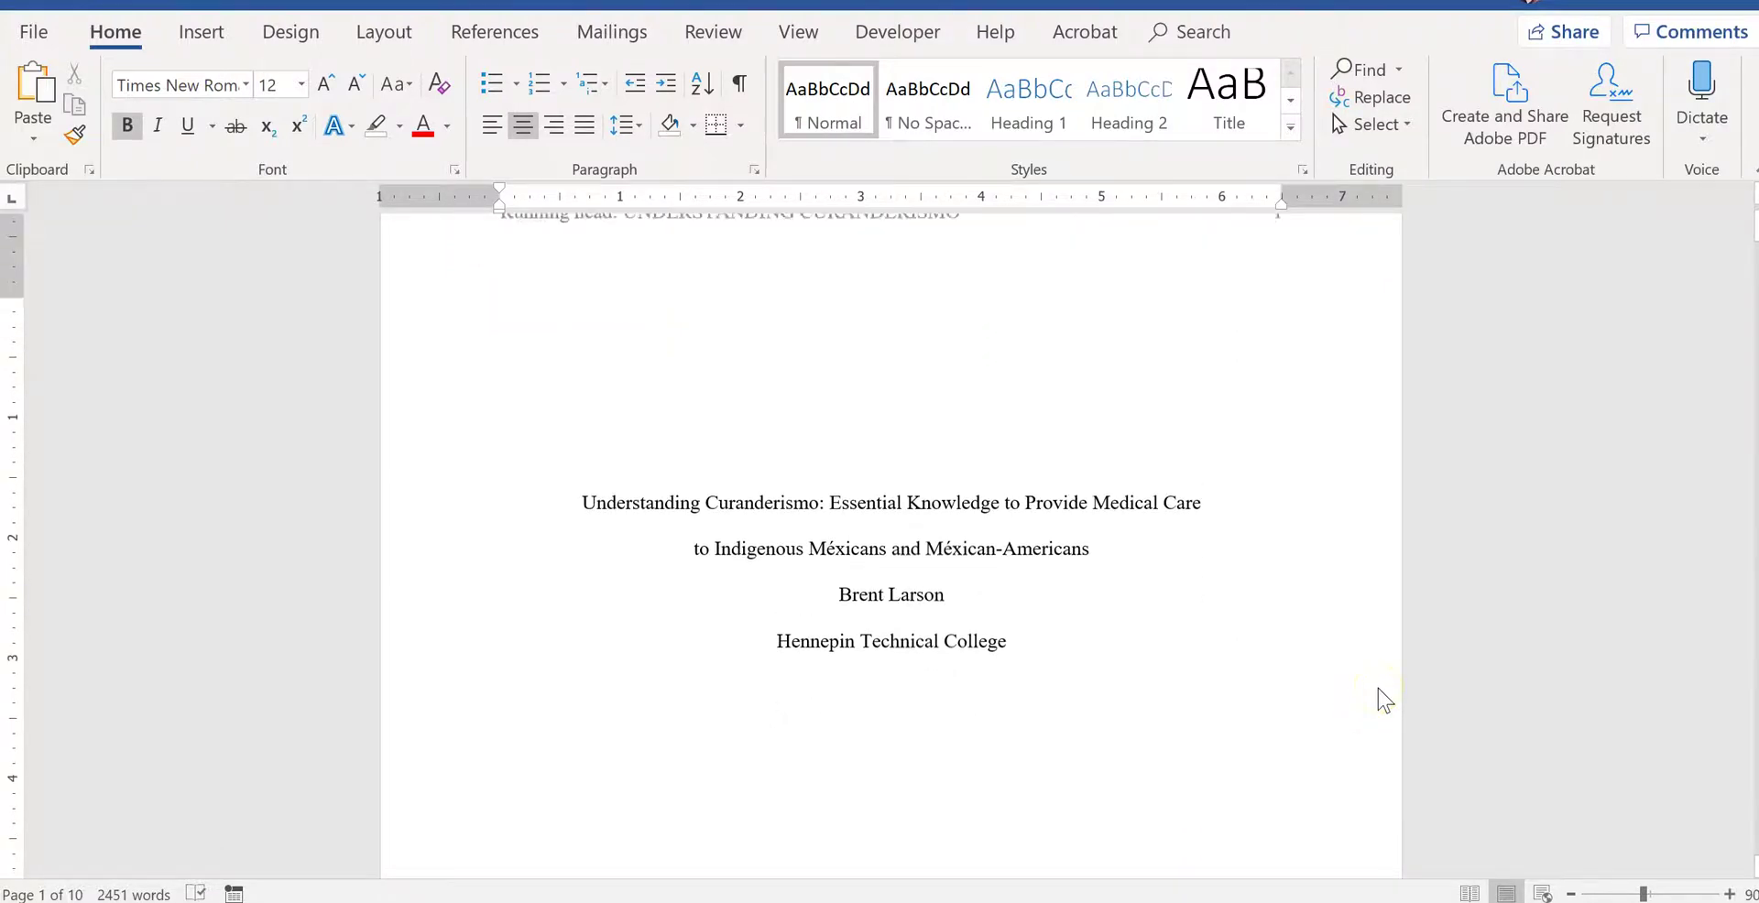
{"action": "scroll", "coordinate": [1378, 701], "scroll_direction": "up", "scroll_amount": 1}
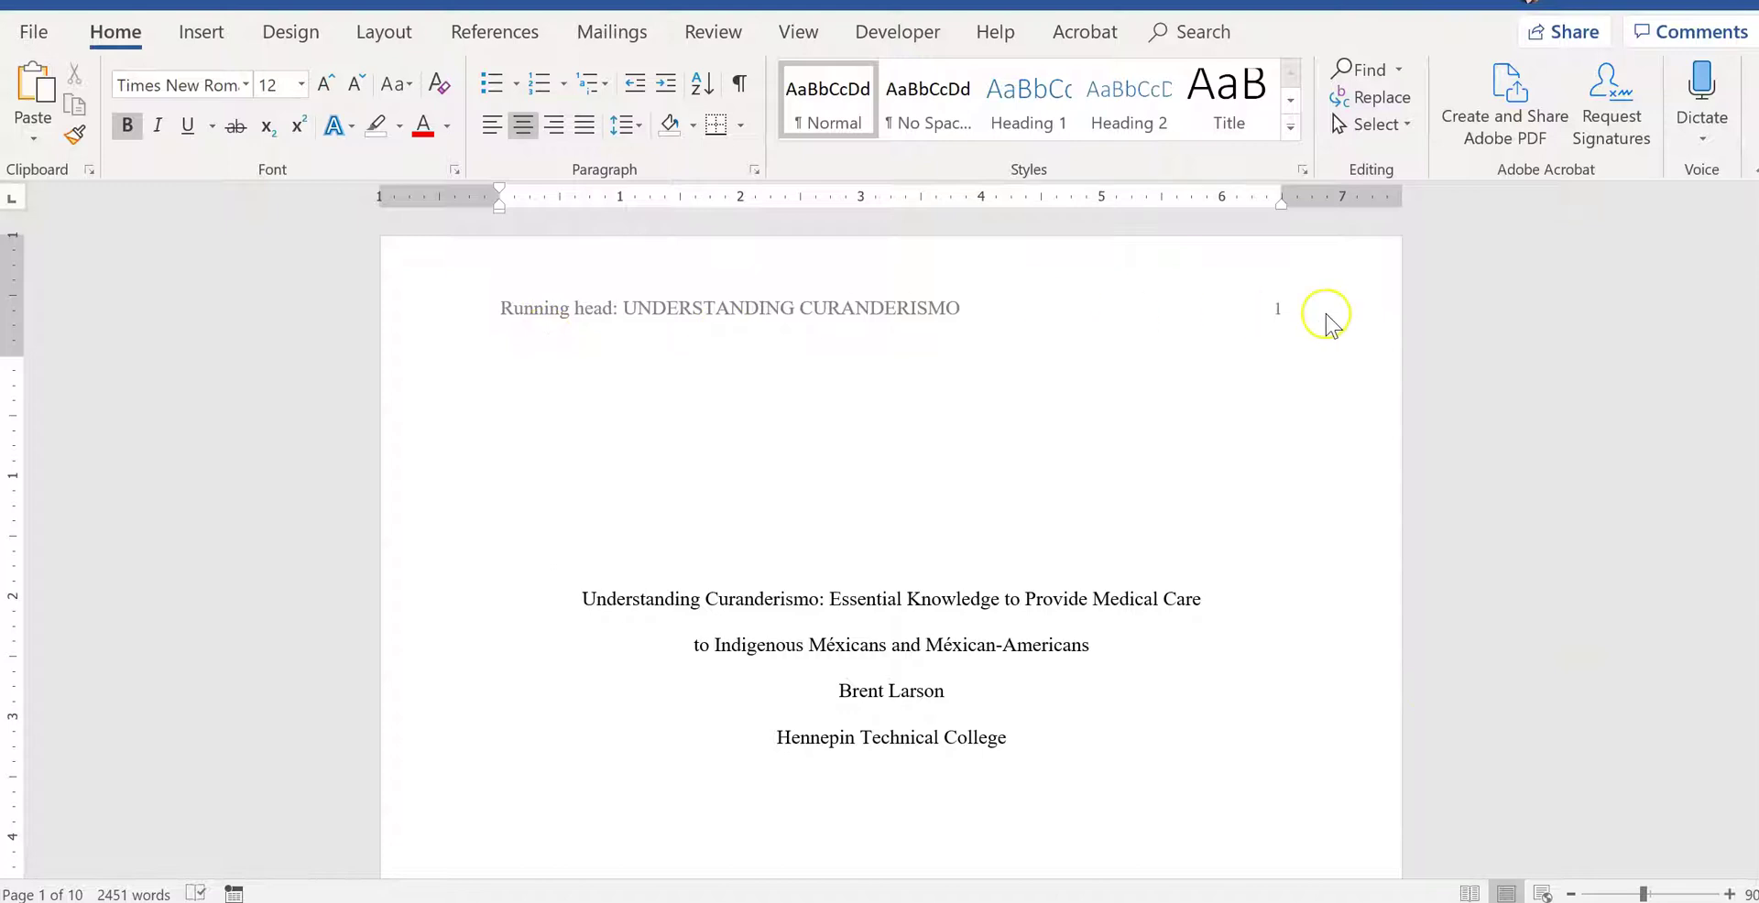
{"action": "scroll", "coordinate": [1322, 322], "scroll_direction": "down", "scroll_amount": 10}
{"action": "scroll", "coordinate": [1319, 486], "scroll_direction": "down", "scroll_amount": 3}
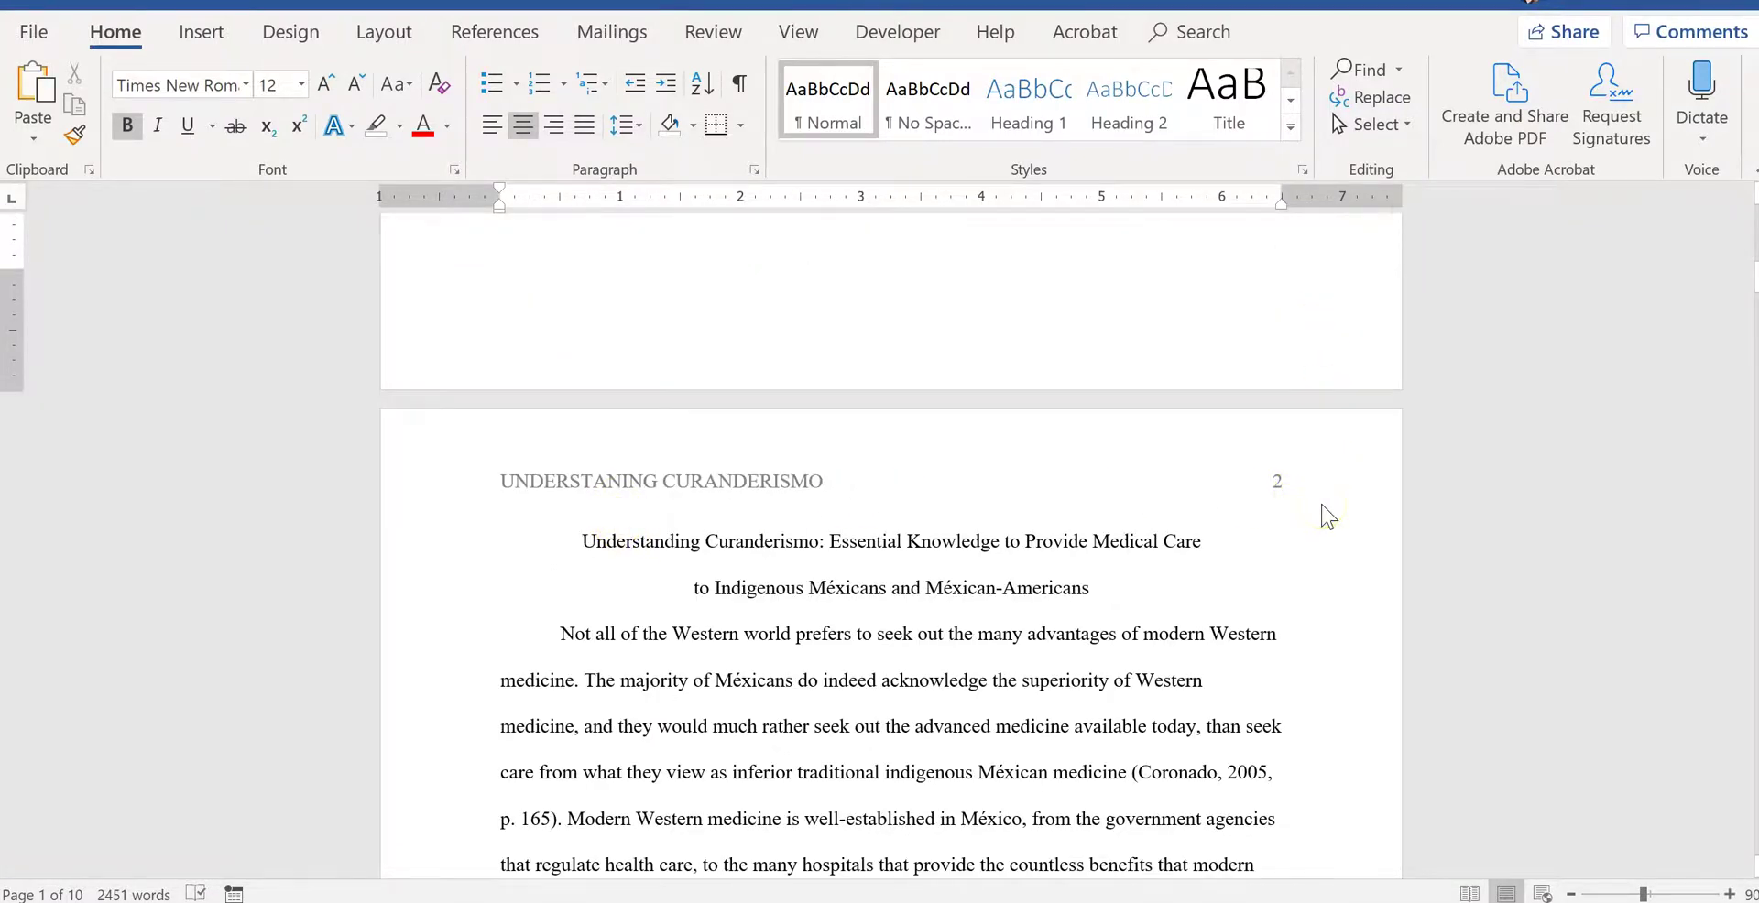
{"action": "scroll", "coordinate": [1326, 518], "scroll_direction": "down", "scroll_amount": 2}
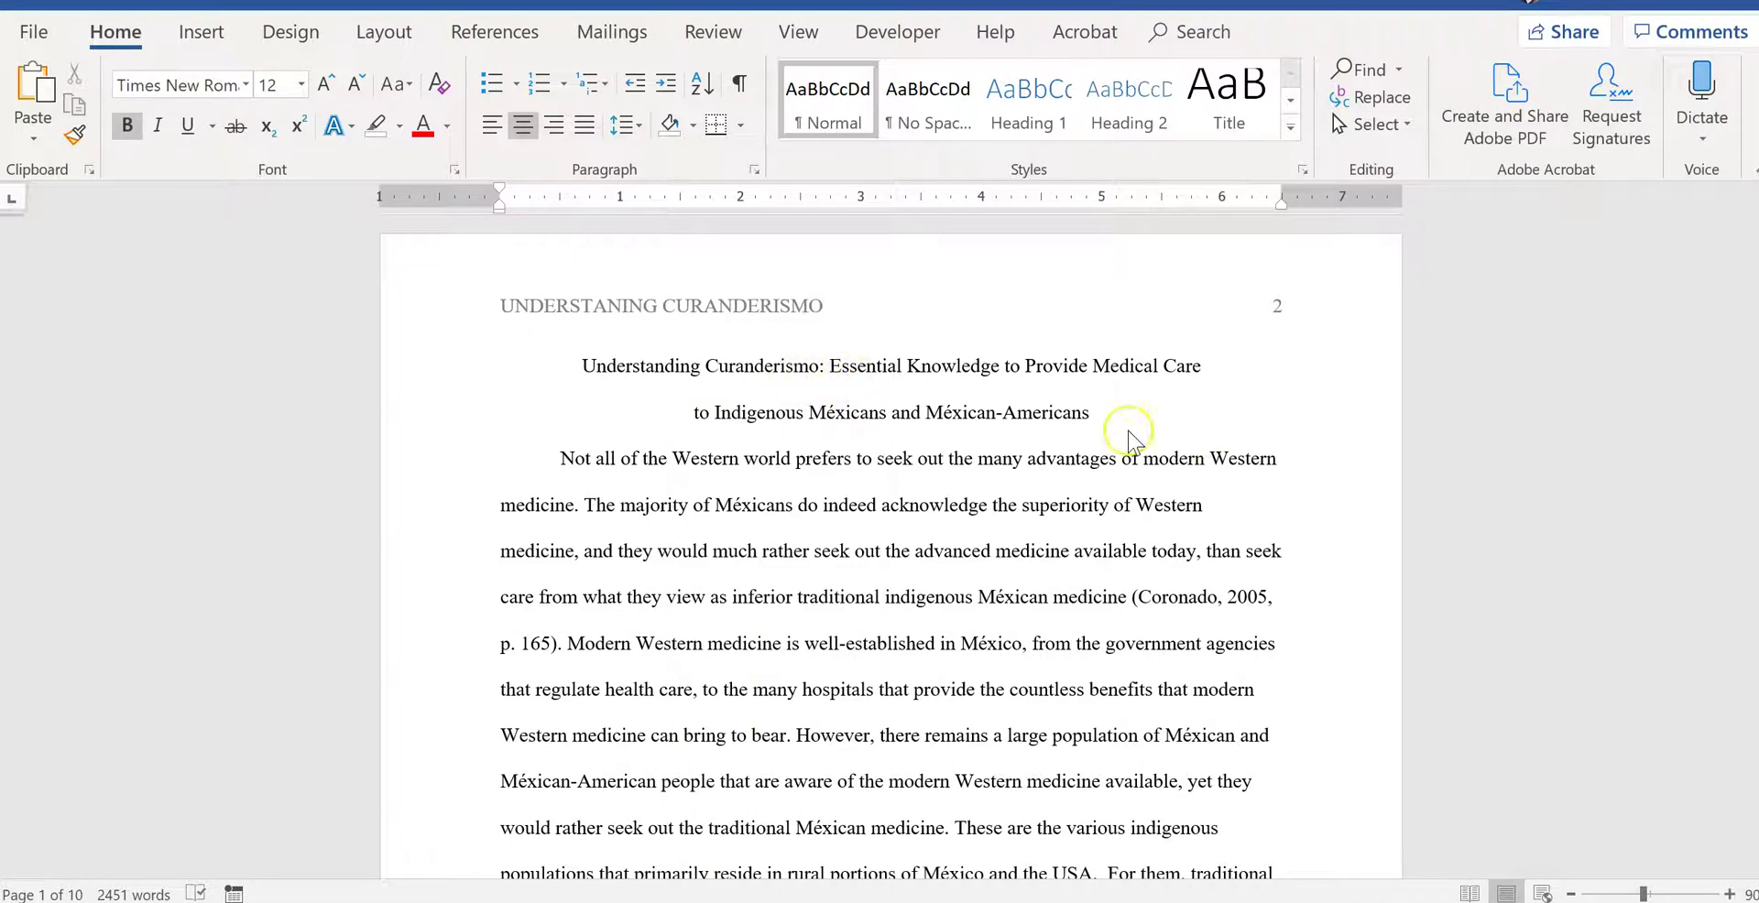
{"action": "scroll", "coordinate": [1136, 429], "scroll_direction": "up", "scroll_amount": 12}
{"action": "scroll", "coordinate": [1008, 458], "scroll_direction": "down", "scroll_amount": 12}
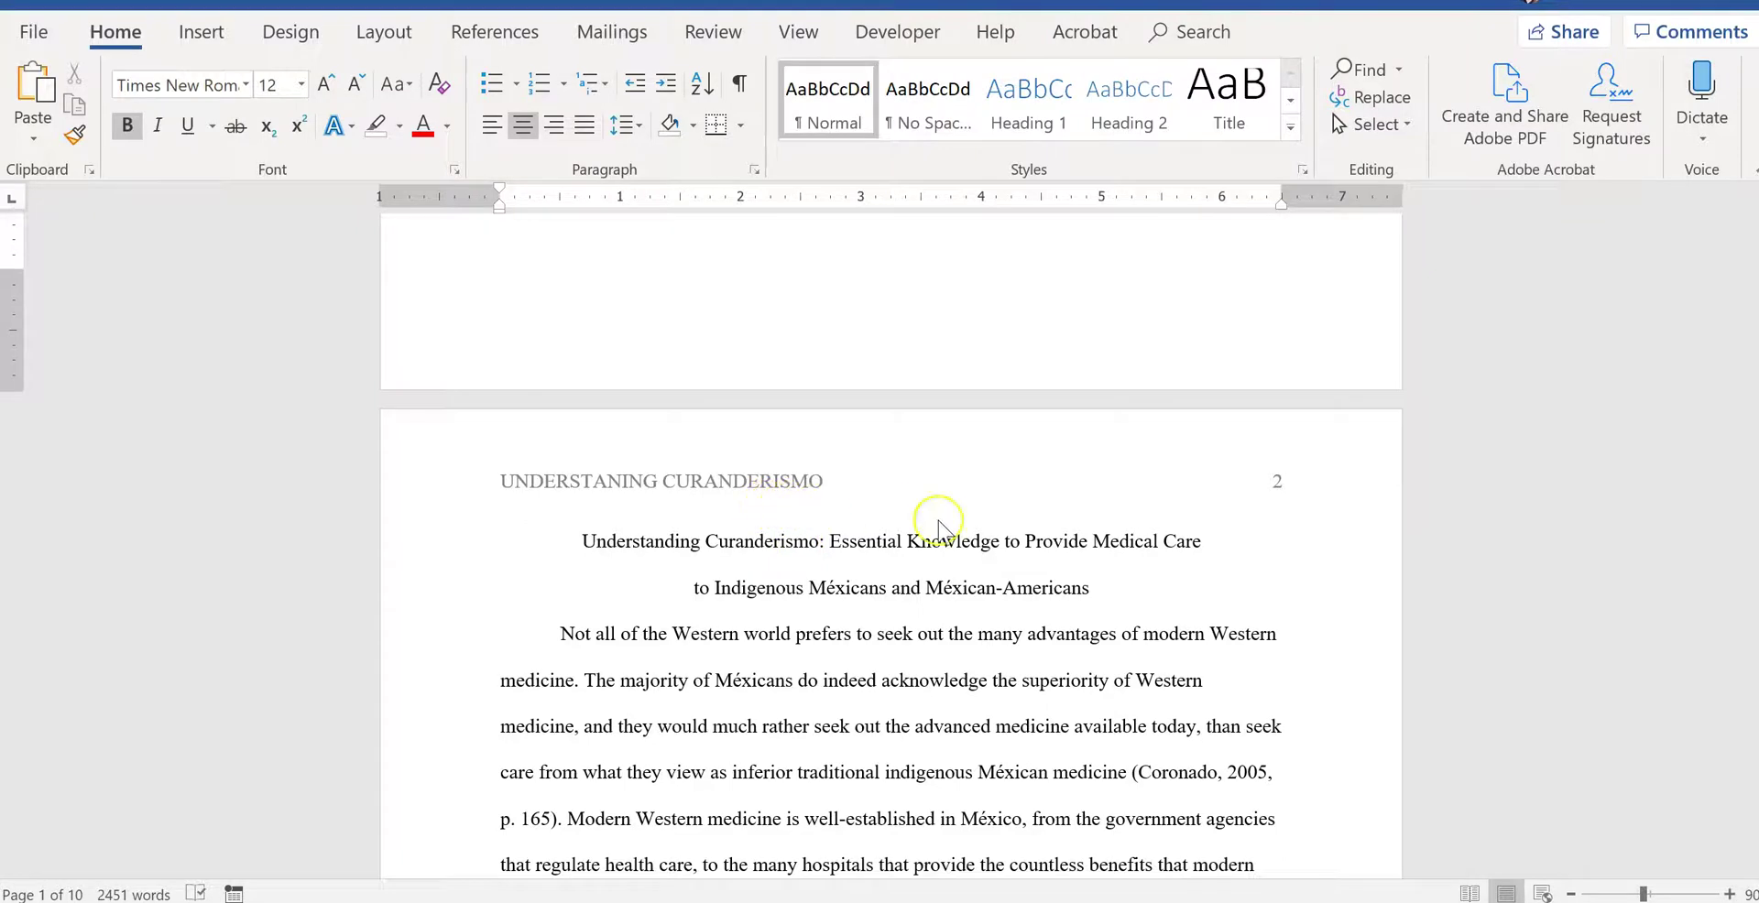
{"action": "scroll", "coordinate": [1301, 541], "scroll_direction": "down", "scroll_amount": 1}
{"action": "scroll", "coordinate": [1301, 522], "scroll_direction": "down", "scroll_amount": 1}
{"action": "scroll", "coordinate": [1296, 502], "scroll_direction": "down", "scroll_amount": 1}
{"action": "scroll", "coordinate": [1319, 532], "scroll_direction": "down", "scroll_amount": 1}
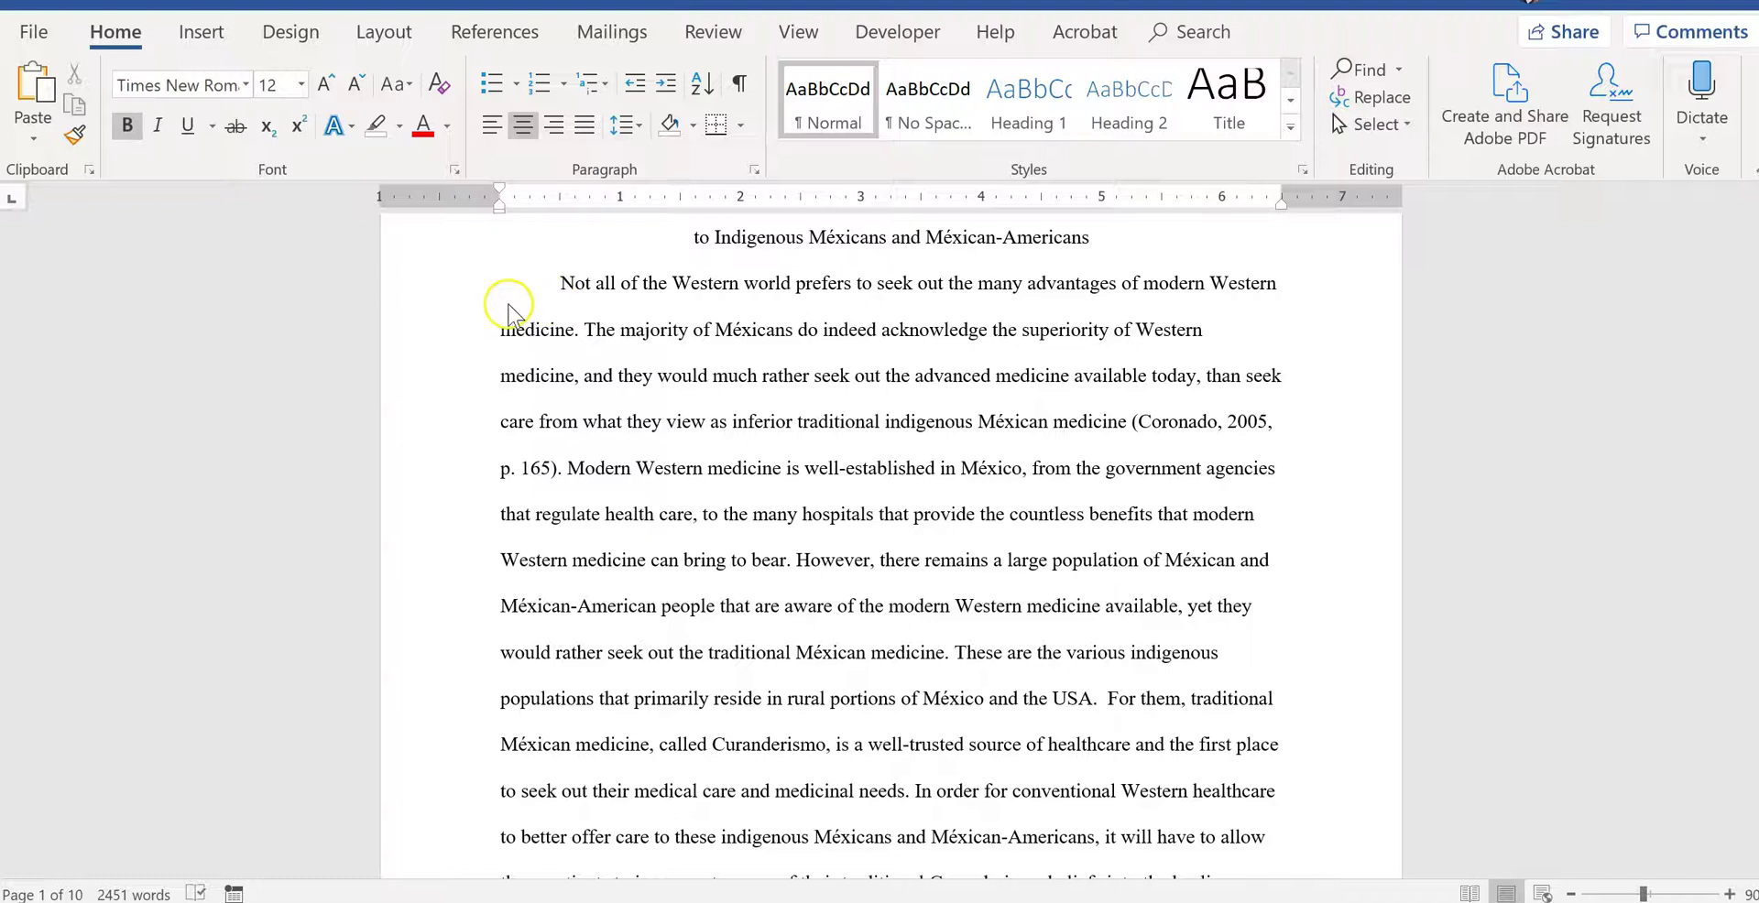
{"action": "scroll", "coordinate": [602, 321], "scroll_direction": "down", "scroll_amount": 5}
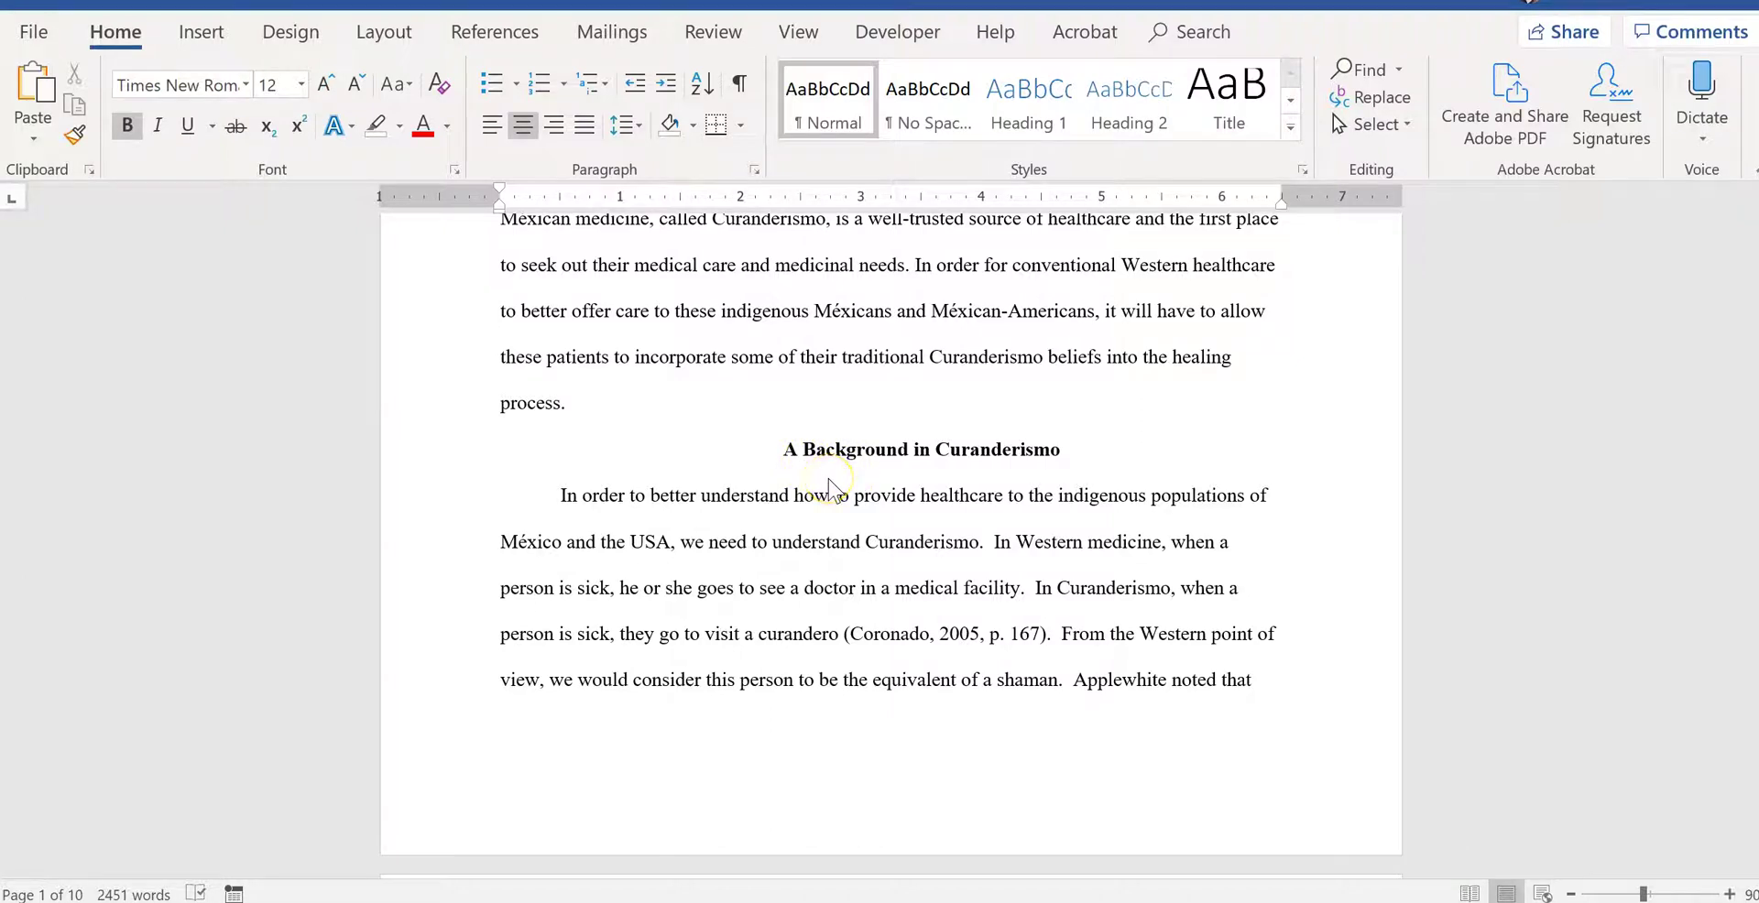
{"action": "scroll", "coordinate": [1104, 522], "scroll_direction": "up", "scroll_amount": 6}
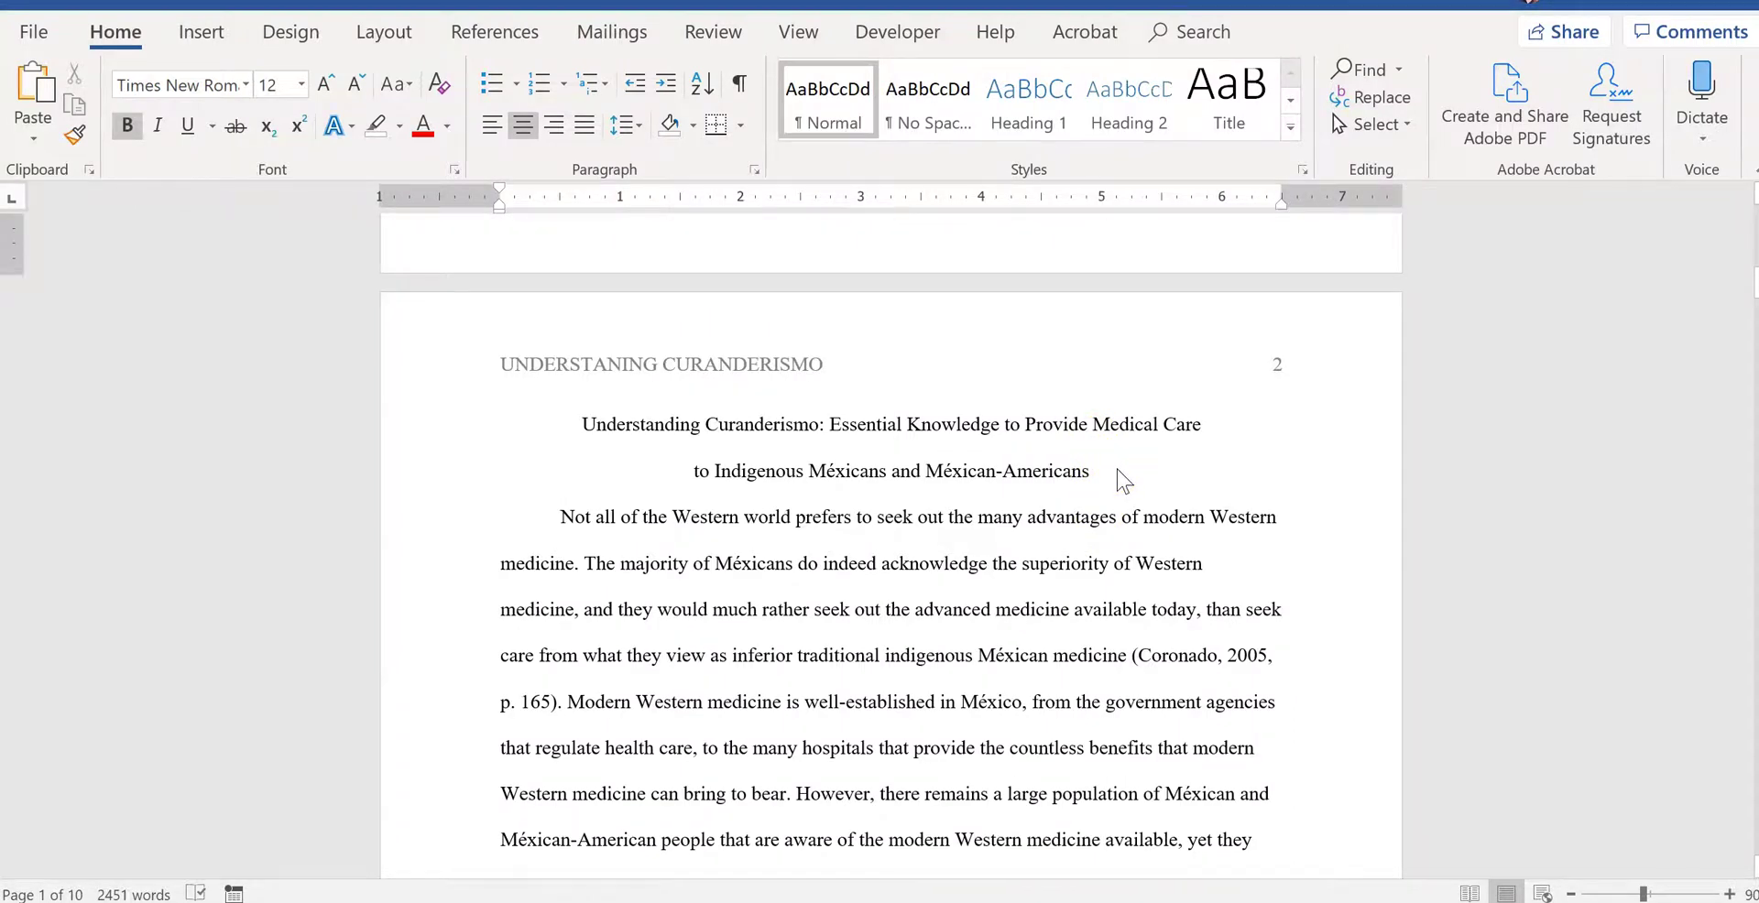
{"action": "scroll", "coordinate": [1119, 479], "scroll_direction": "down", "scroll_amount": 5}
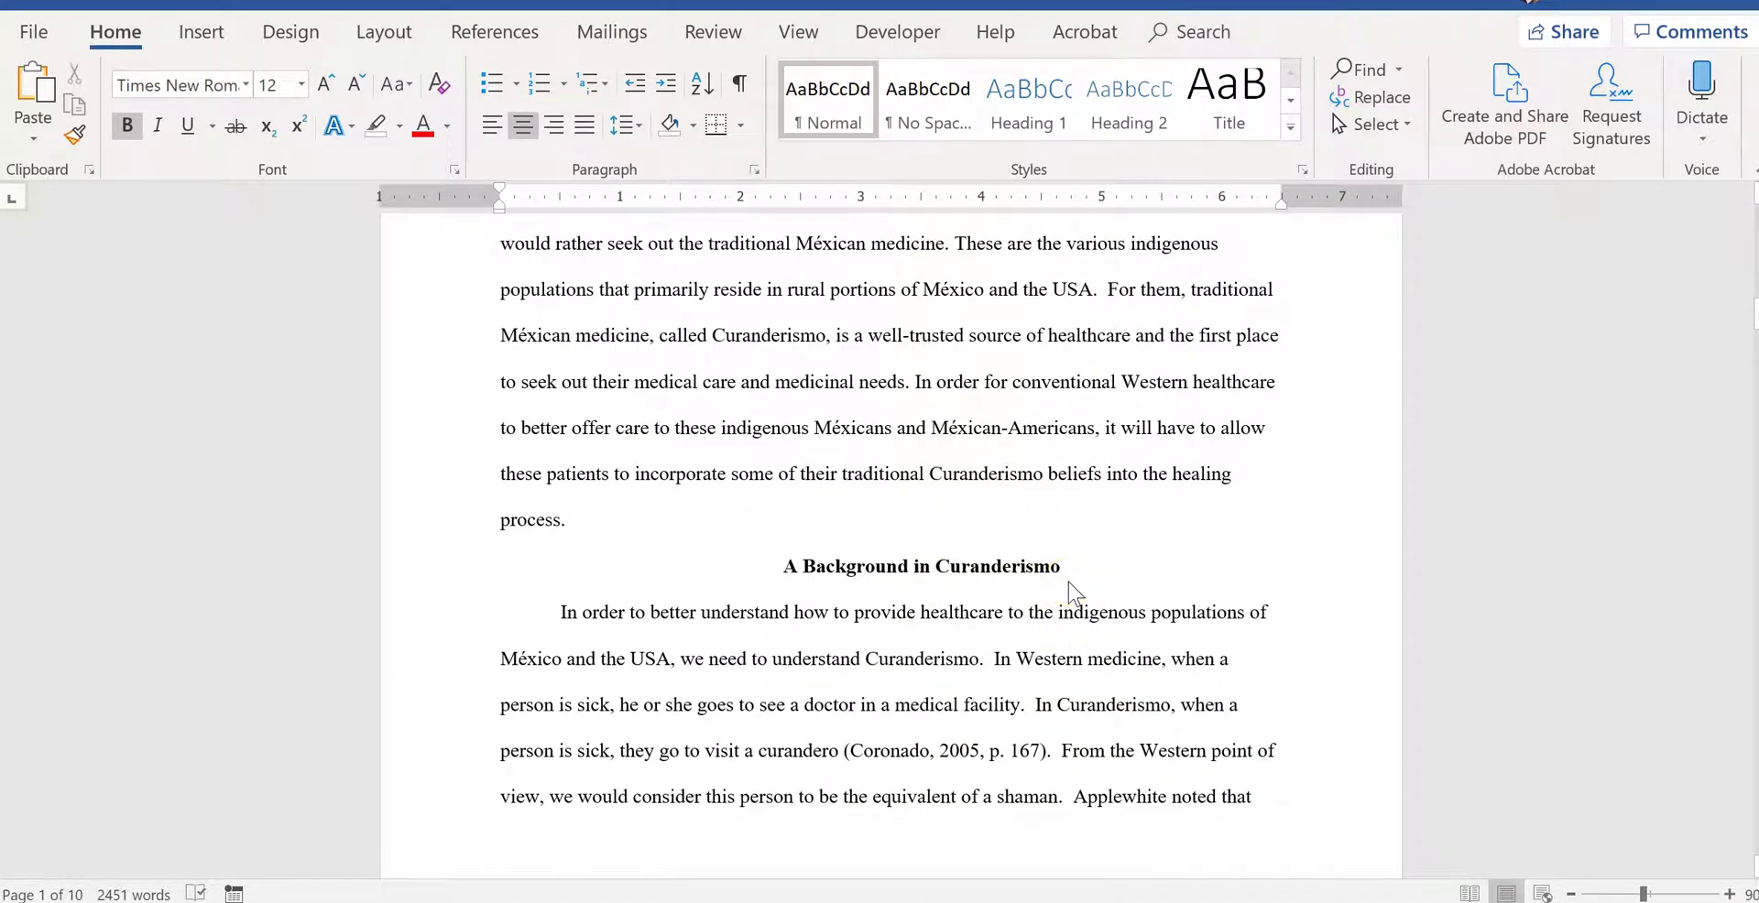
{"action": "left_click", "coordinate": [1045, 589]}
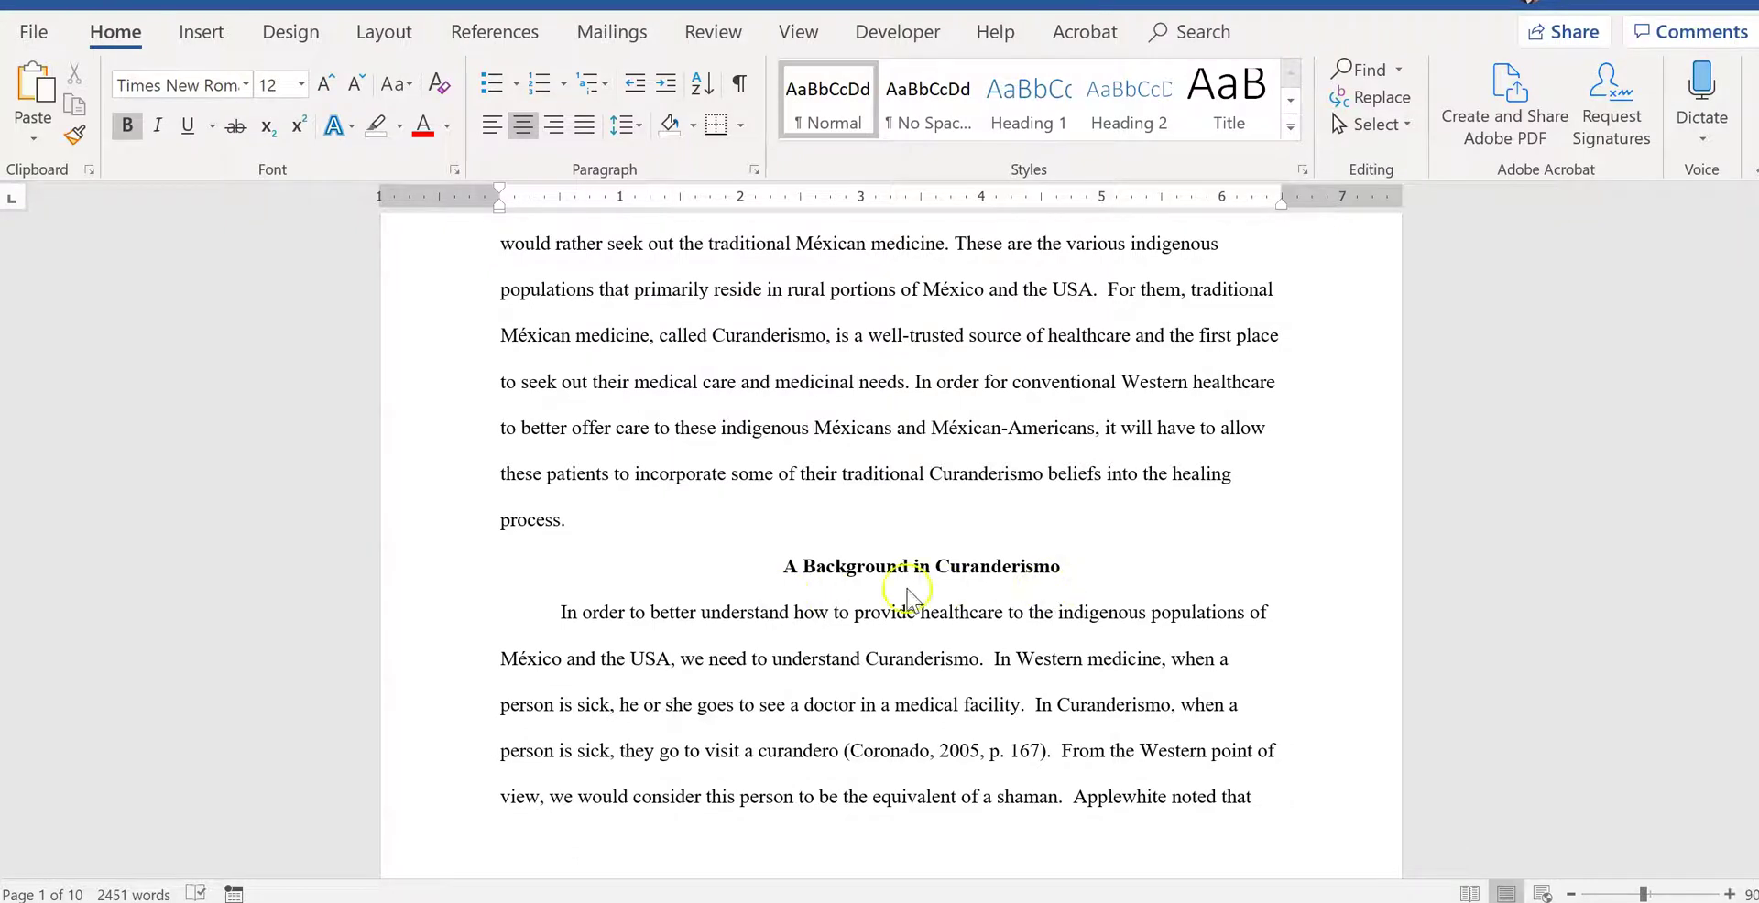
{"action": "scroll", "coordinate": [1017, 589], "scroll_direction": "down", "scroll_amount": 2}
{"action": "scroll", "coordinate": [1041, 580], "scroll_direction": "down", "scroll_amount": 15}
{"action": "scroll", "coordinate": [1140, 595], "scroll_direction": "down", "scroll_amount": 1}
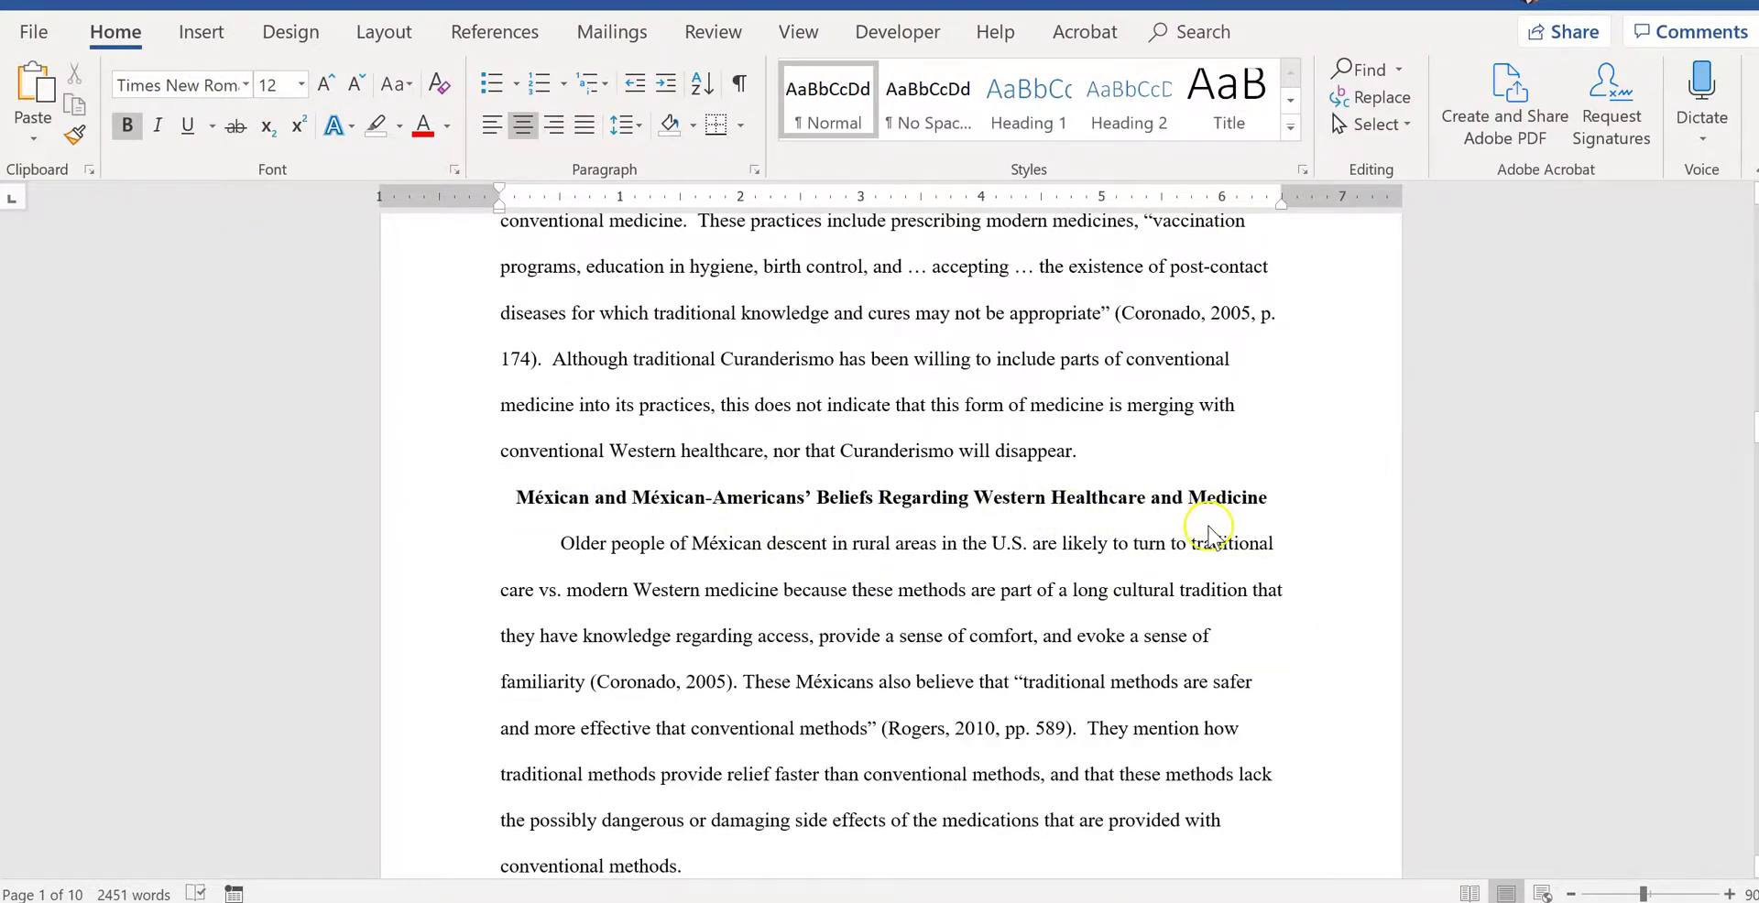
{"action": "scroll", "coordinate": [1207, 536], "scroll_direction": "down", "scroll_amount": 13}
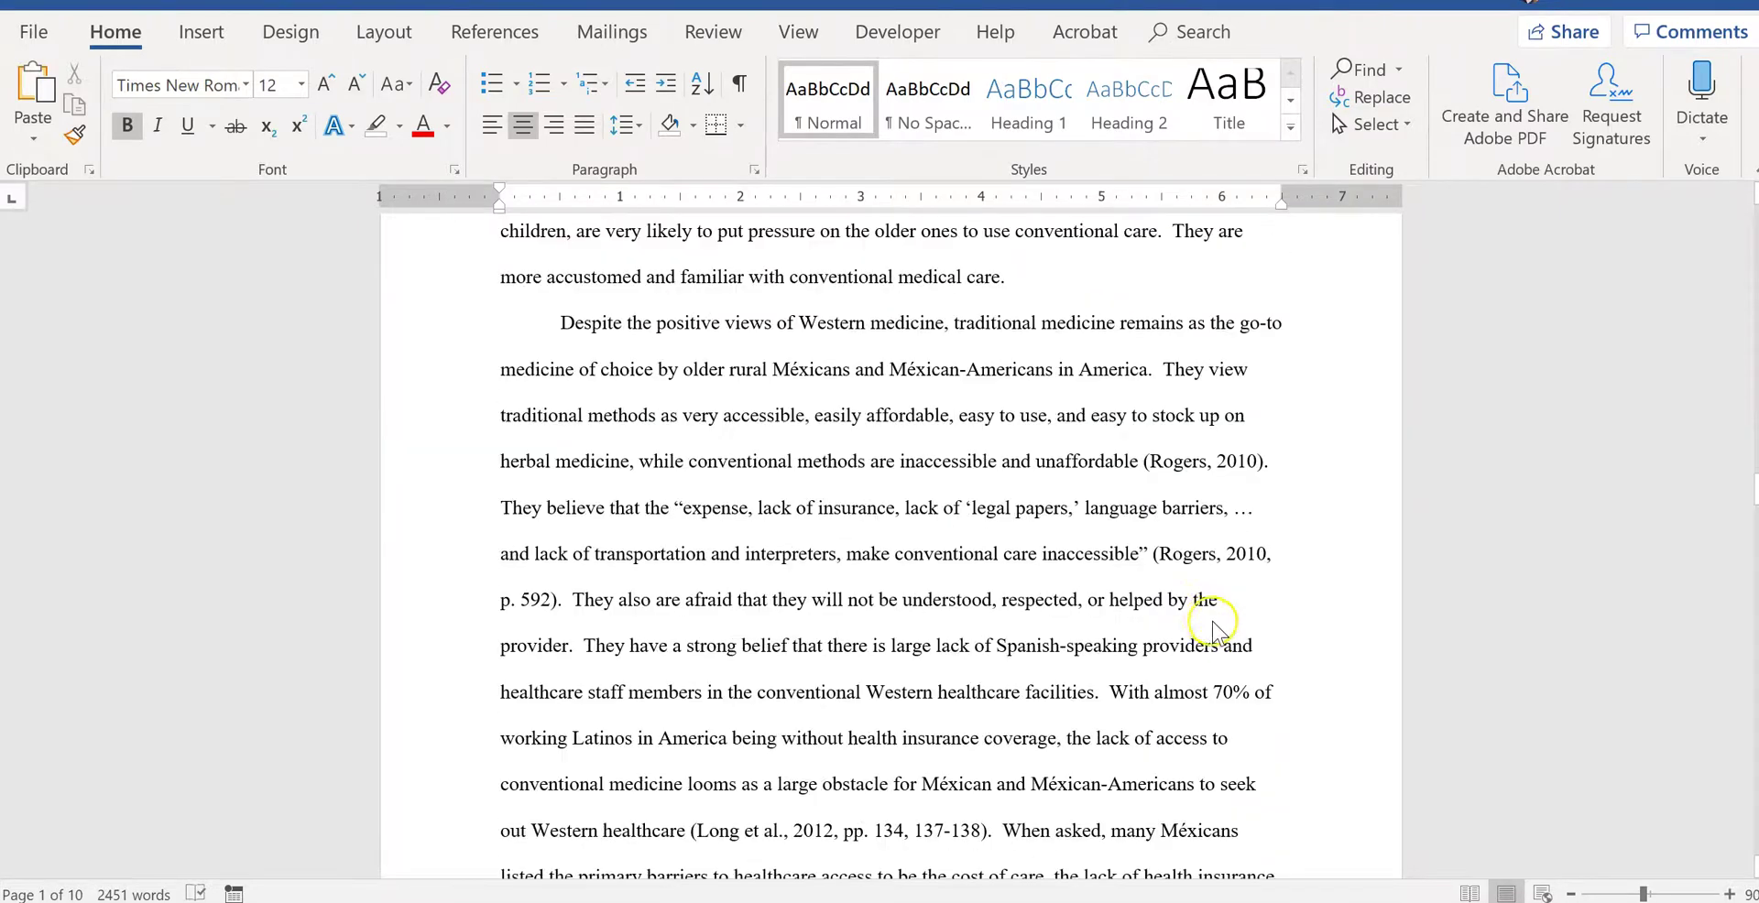
{"action": "scroll", "coordinate": [1208, 652], "scroll_direction": "down", "scroll_amount": 5}
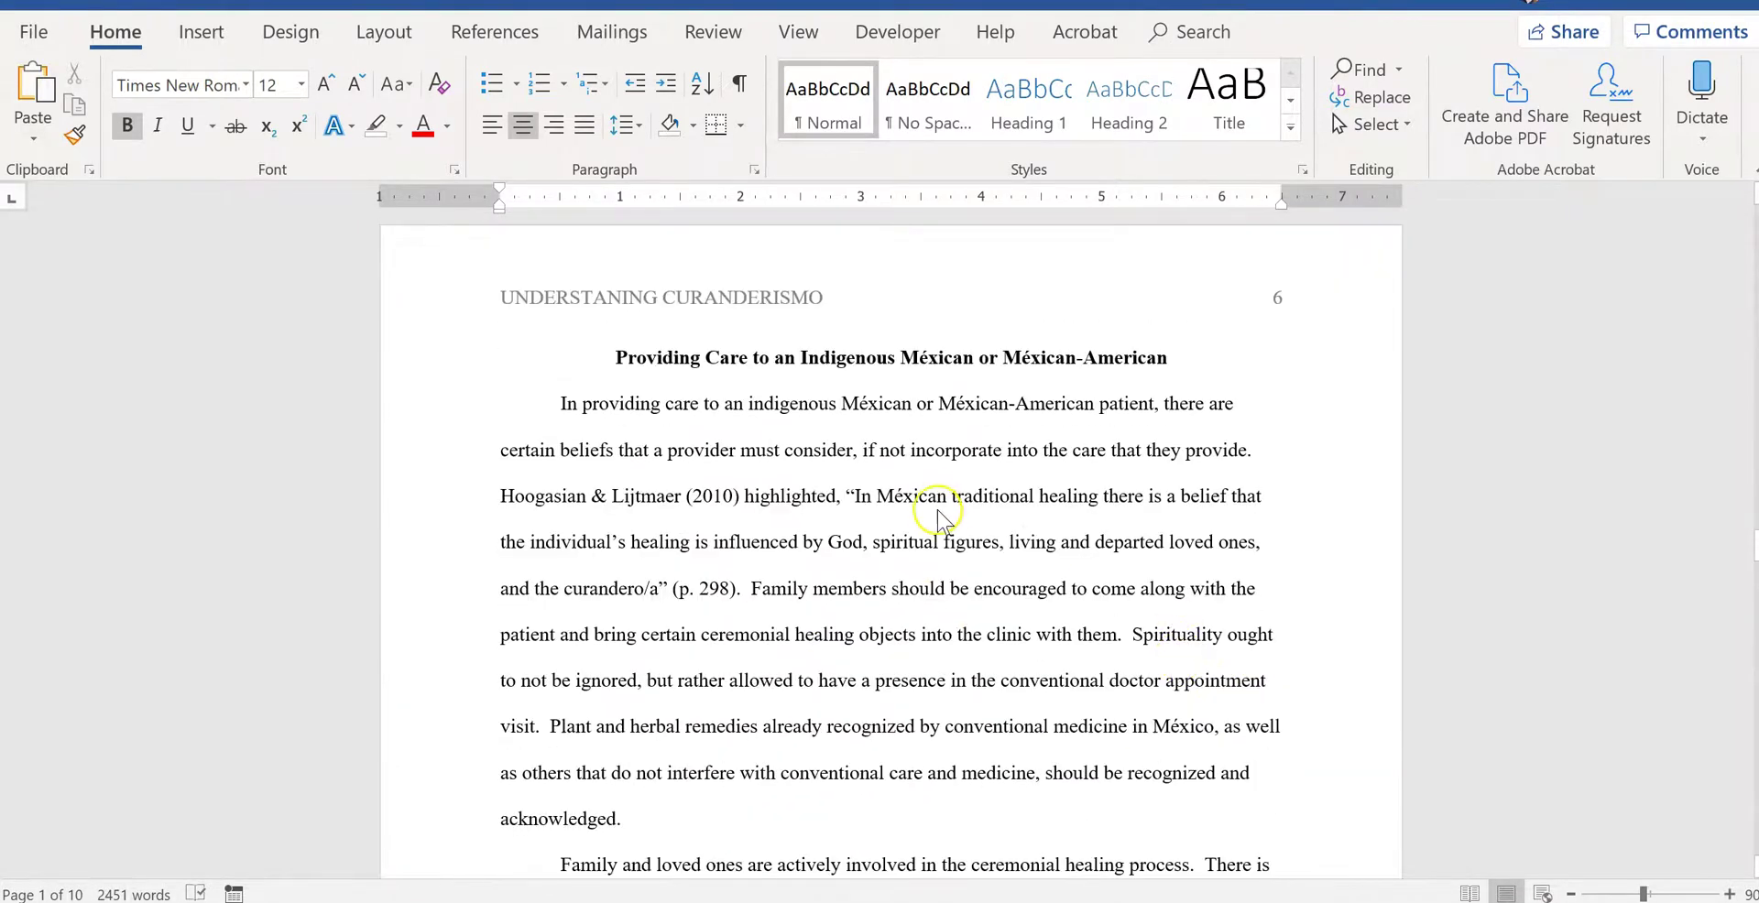
{"action": "scroll", "coordinate": [936, 550], "scroll_direction": "up", "scroll_amount": 1}
{"action": "scroll", "coordinate": [936, 549], "scroll_direction": "up", "scroll_amount": 3}
{"action": "double_click", "coordinate": [769, 475]}
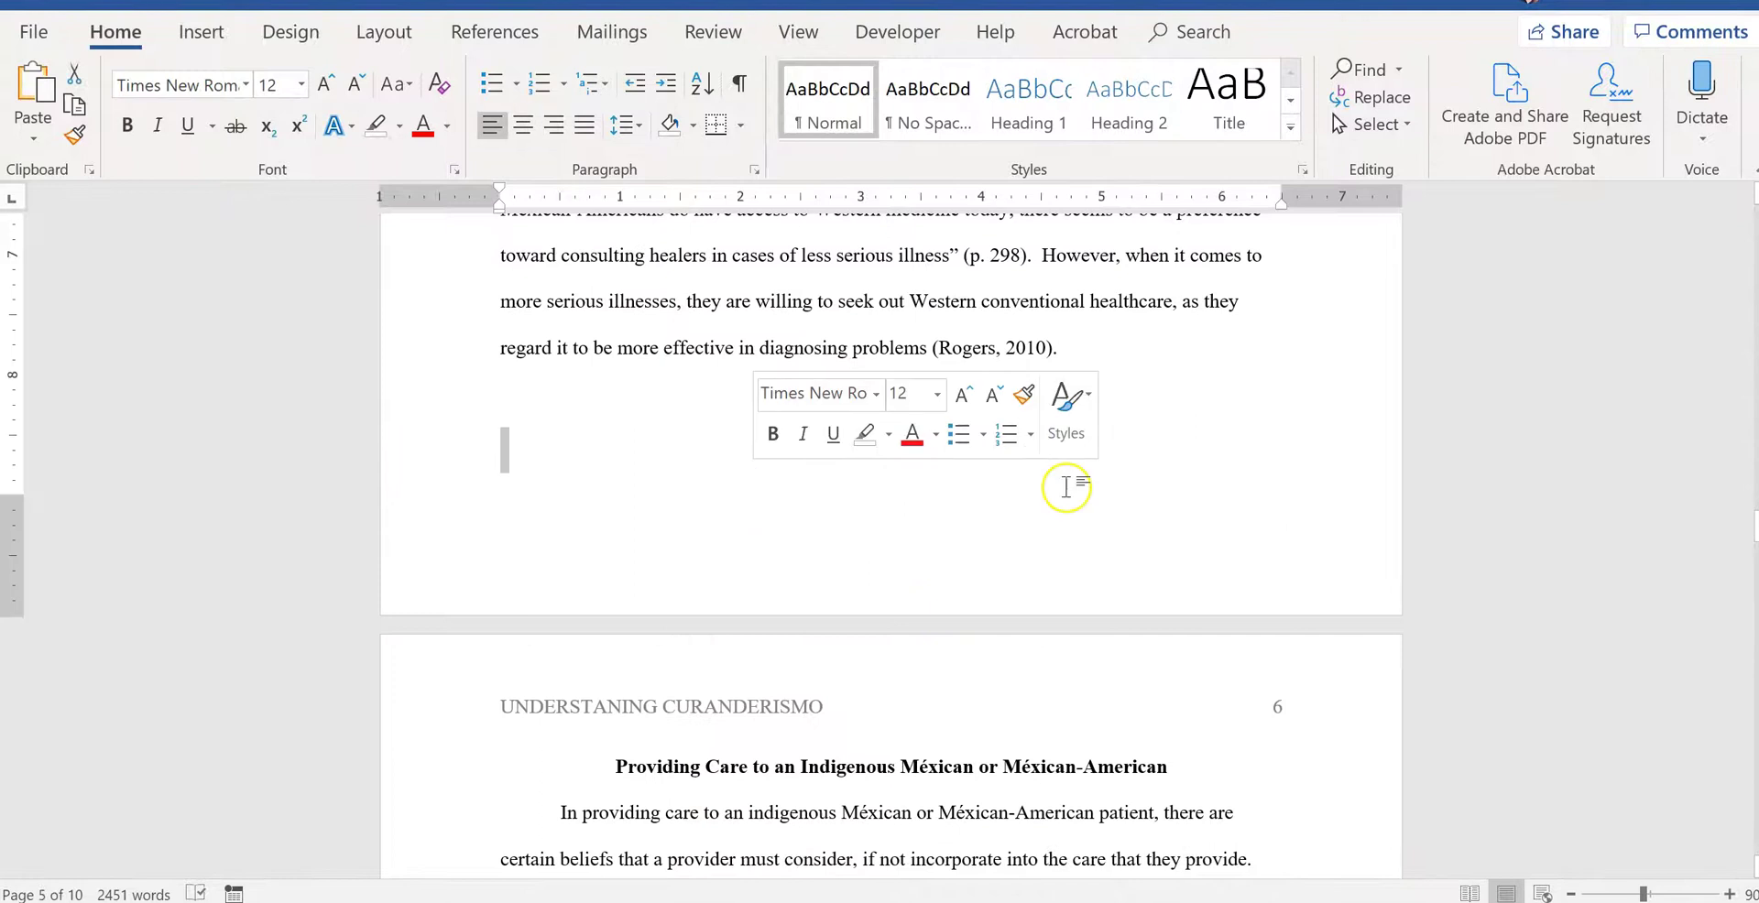
{"action": "key", "text": "Delete"}
{"action": "key", "text": "Delete"}
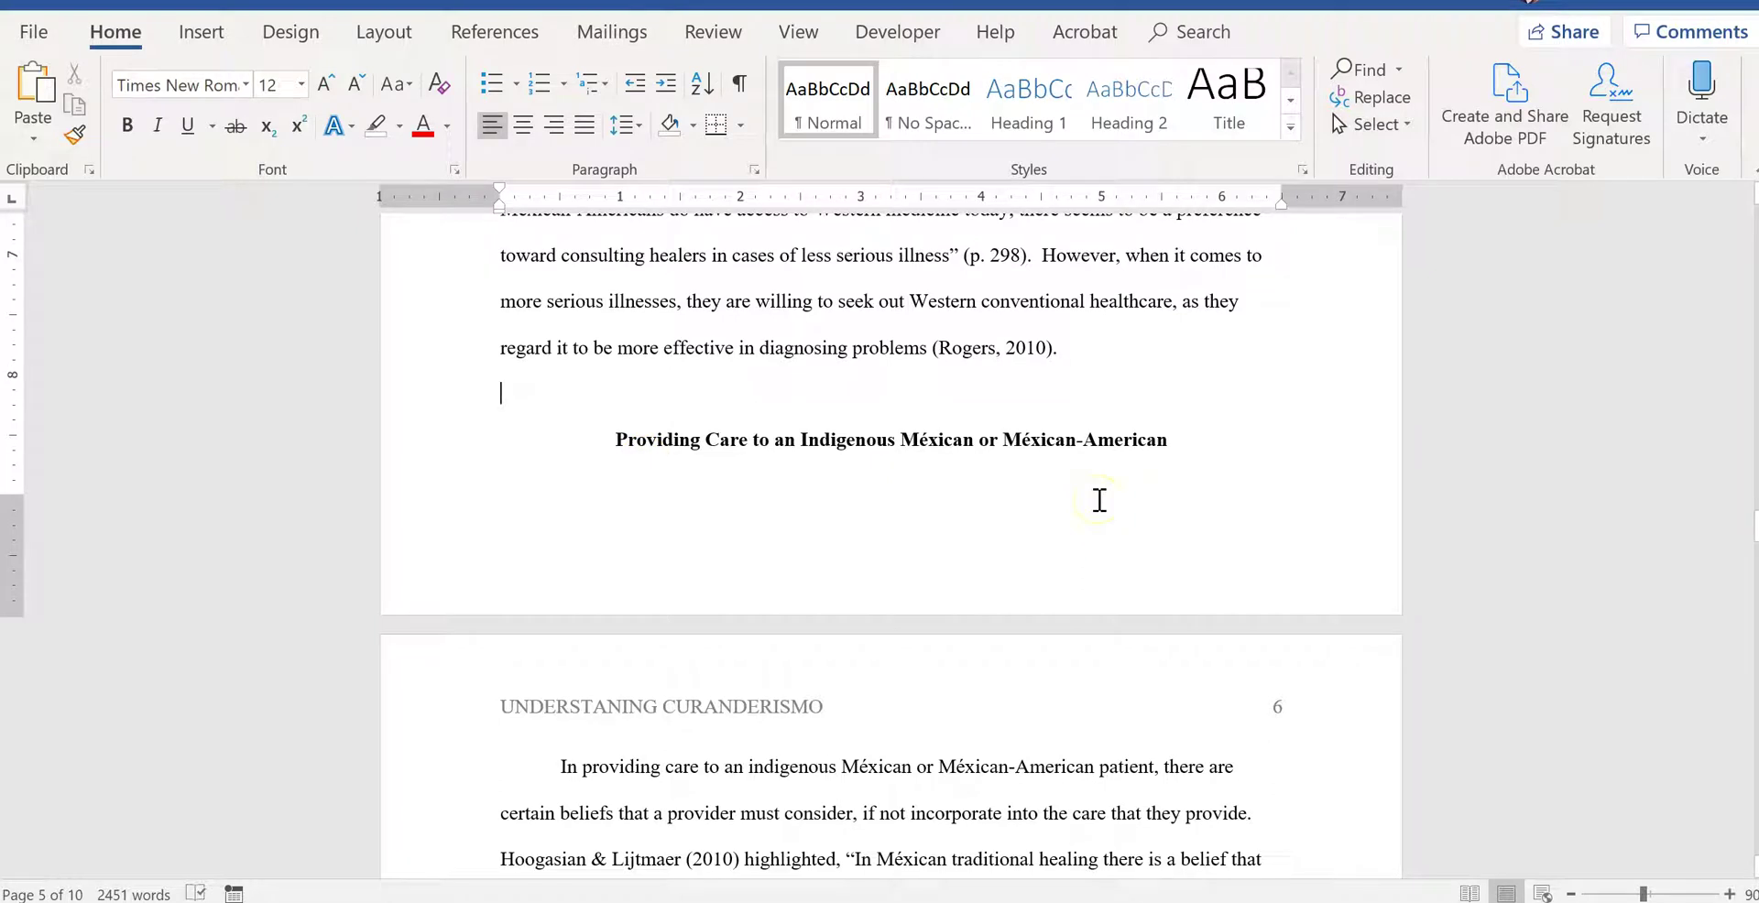
Insert a page break before the 'Providing Care' heading so it starts page 6
{"action": "left_click", "coordinate": [594, 439]}
{"action": "key", "text": "ctrl+Return"}
{"action": "scroll", "coordinate": [687, 620], "scroll_direction": "down", "scroll_amount": 3}
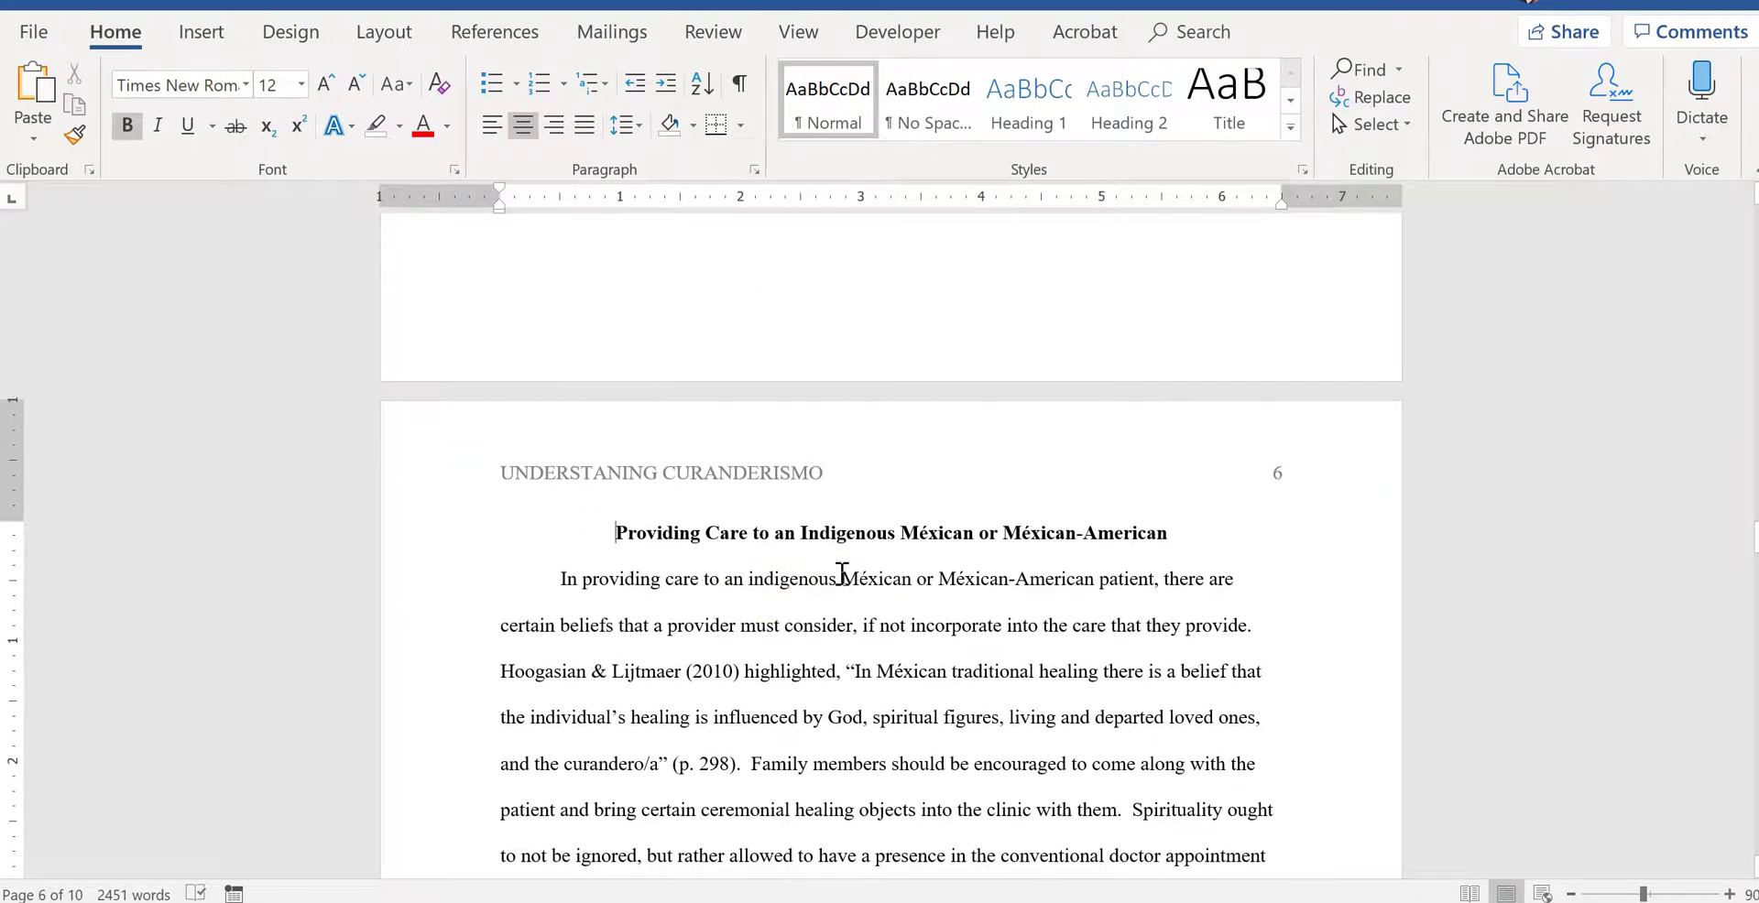
{"action": "scroll", "coordinate": [724, 550], "scroll_direction": "up", "scroll_amount": 2}
{"action": "key", "text": "ctrl+z"}
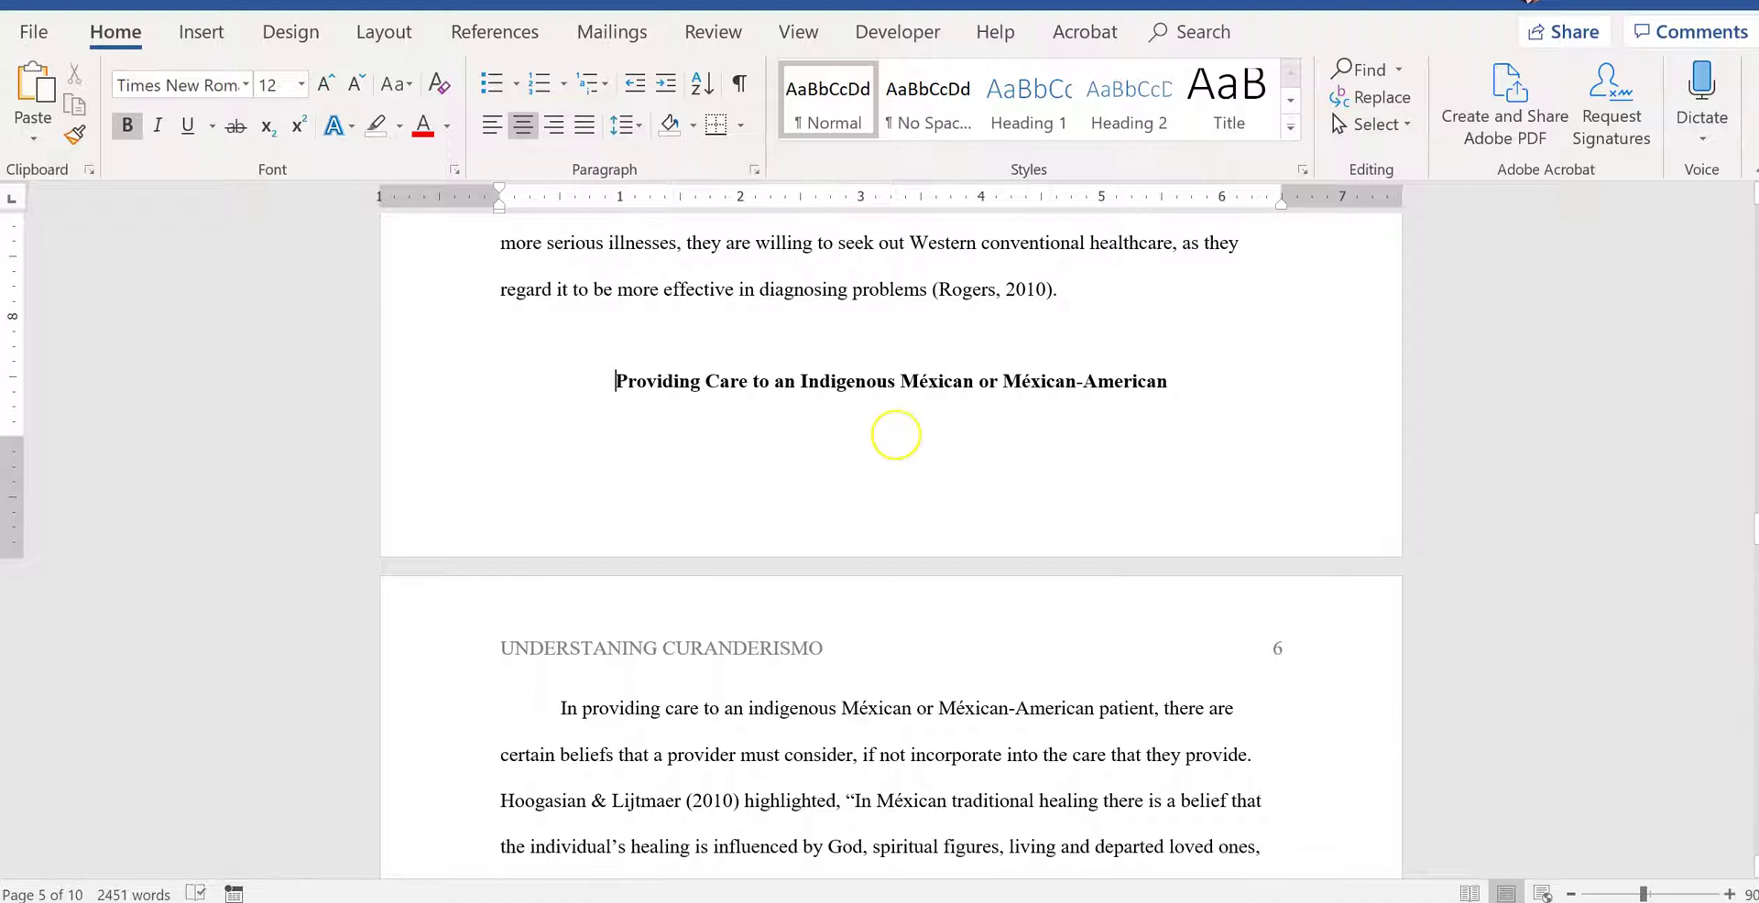
{"action": "key", "text": "ctrl+Return"}
{"action": "scroll", "coordinate": [907, 430], "scroll_direction": "down", "scroll_amount": 10}
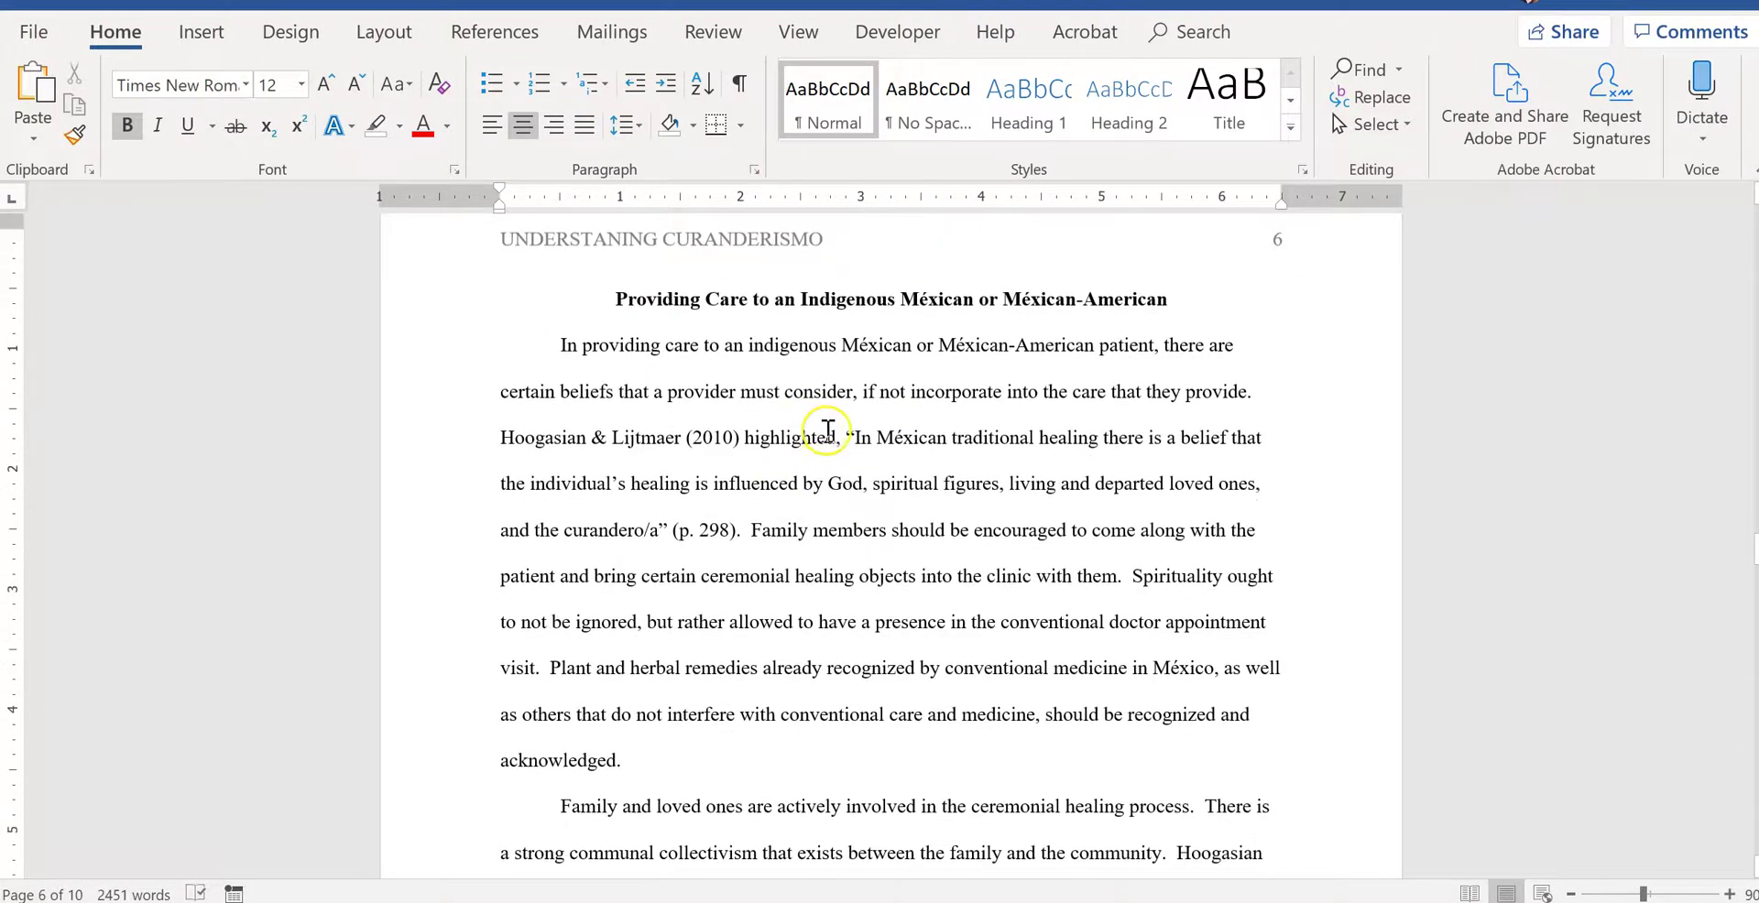
{"action": "scroll", "coordinate": [944, 421], "scroll_direction": "down", "scroll_amount": 11}
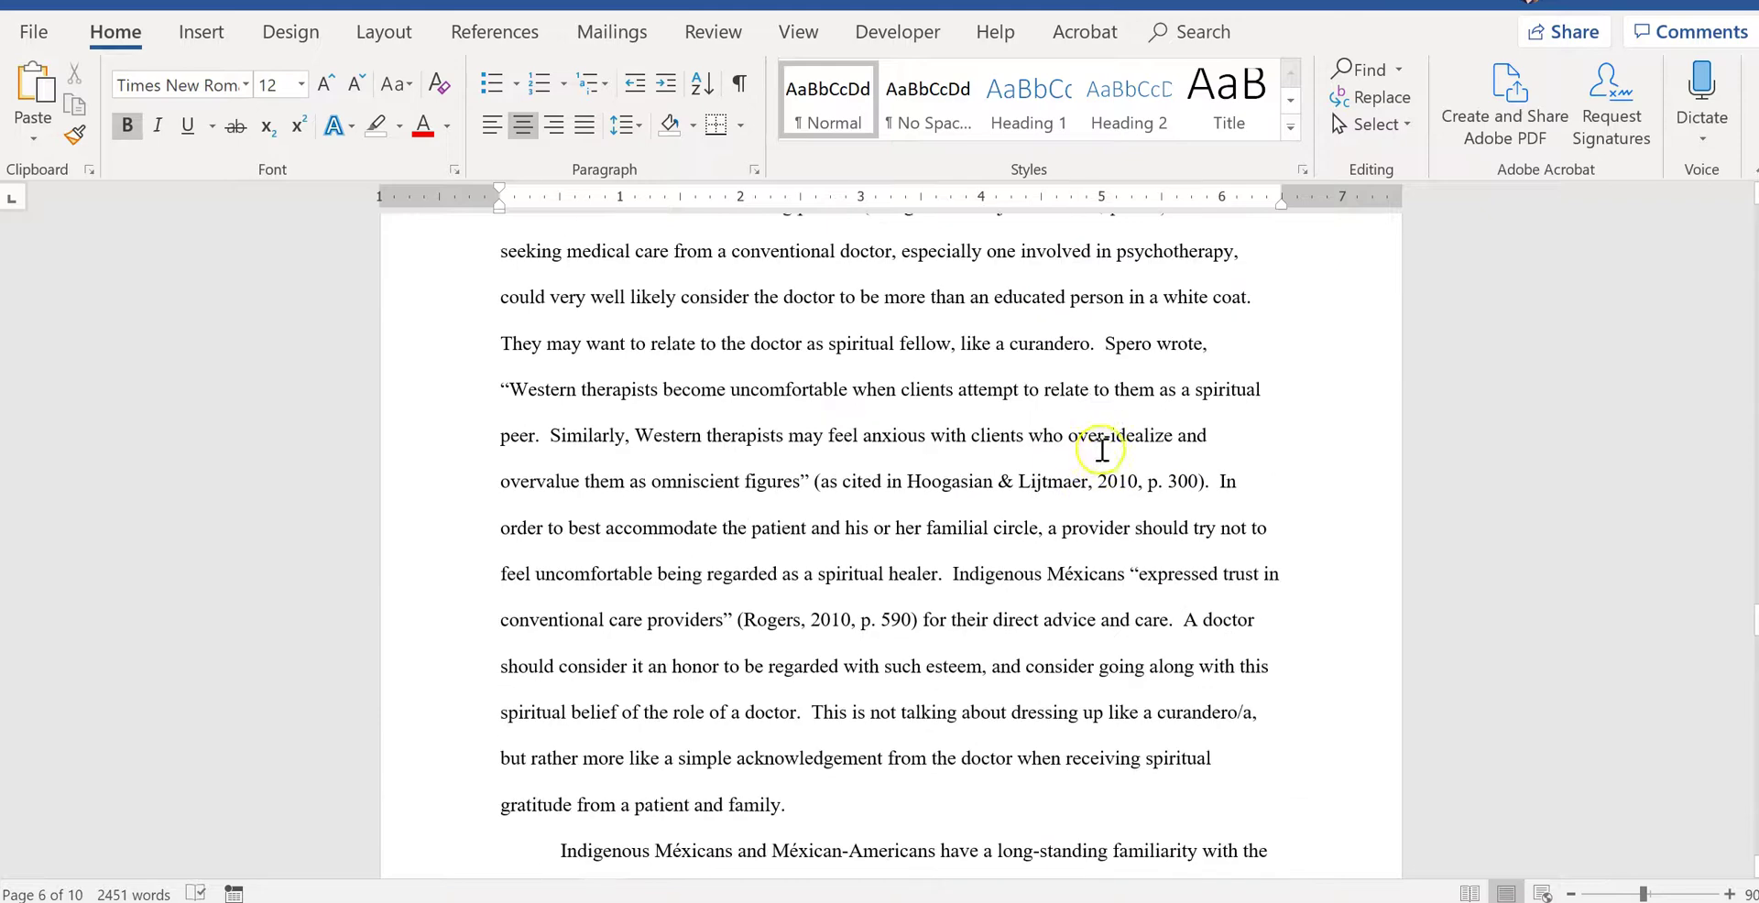
{"action": "scroll", "coordinate": [1170, 427], "scroll_direction": "down", "scroll_amount": 10}
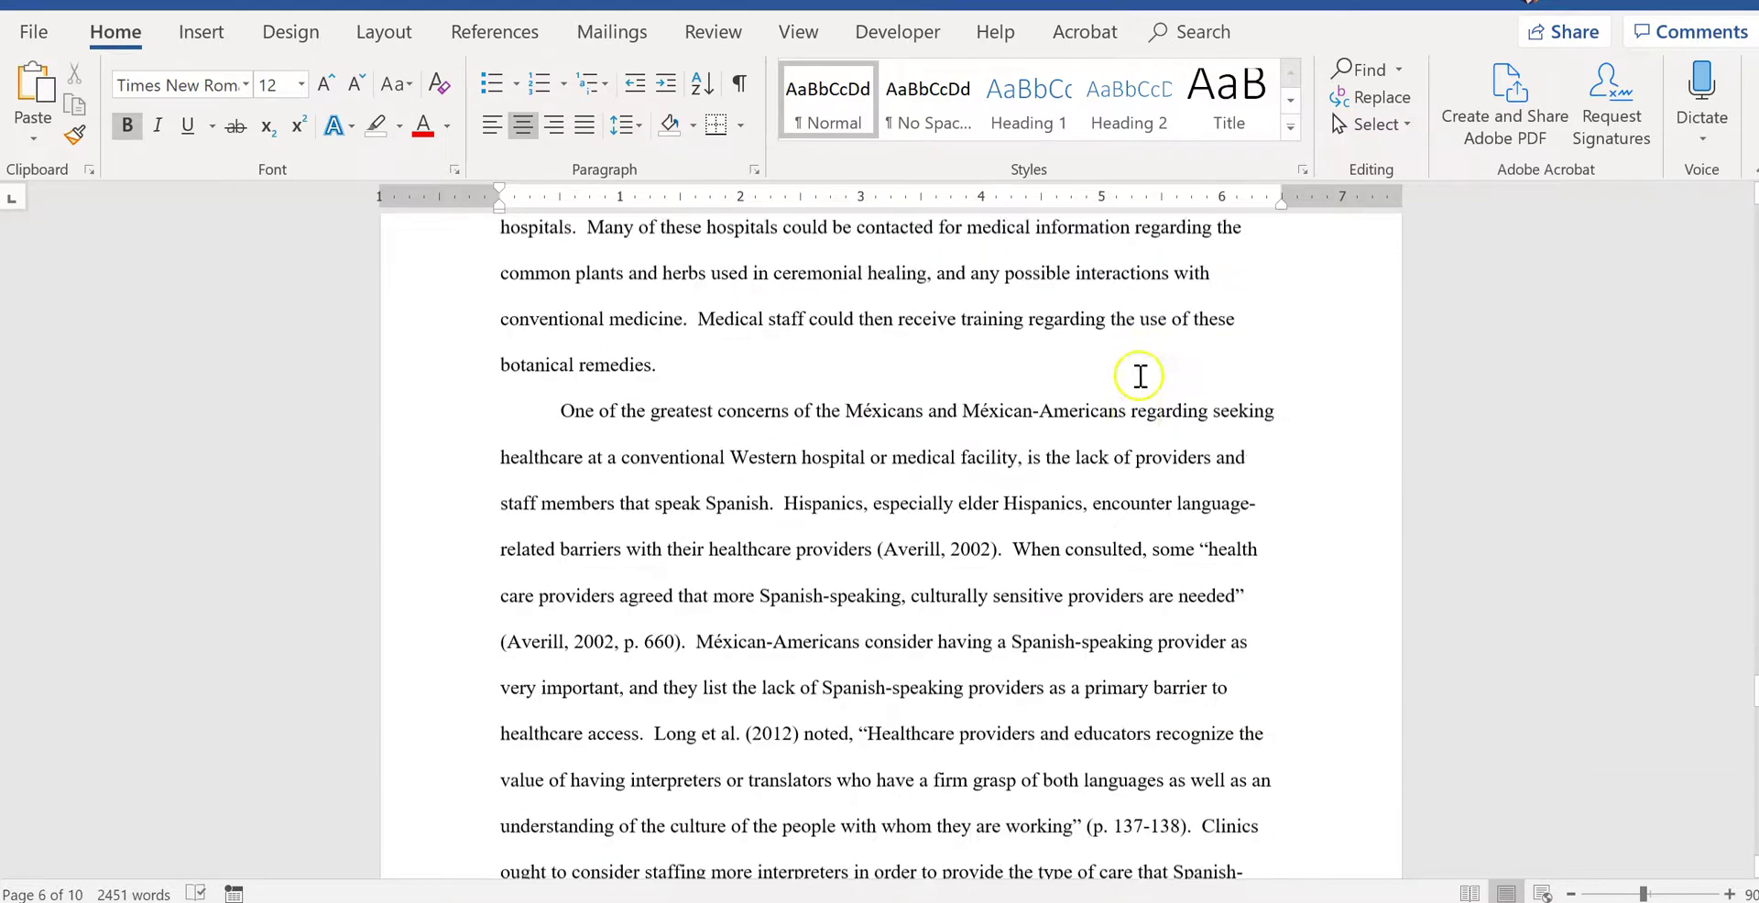
{"action": "scroll", "coordinate": [1154, 404], "scroll_direction": "down", "scroll_amount": 6}
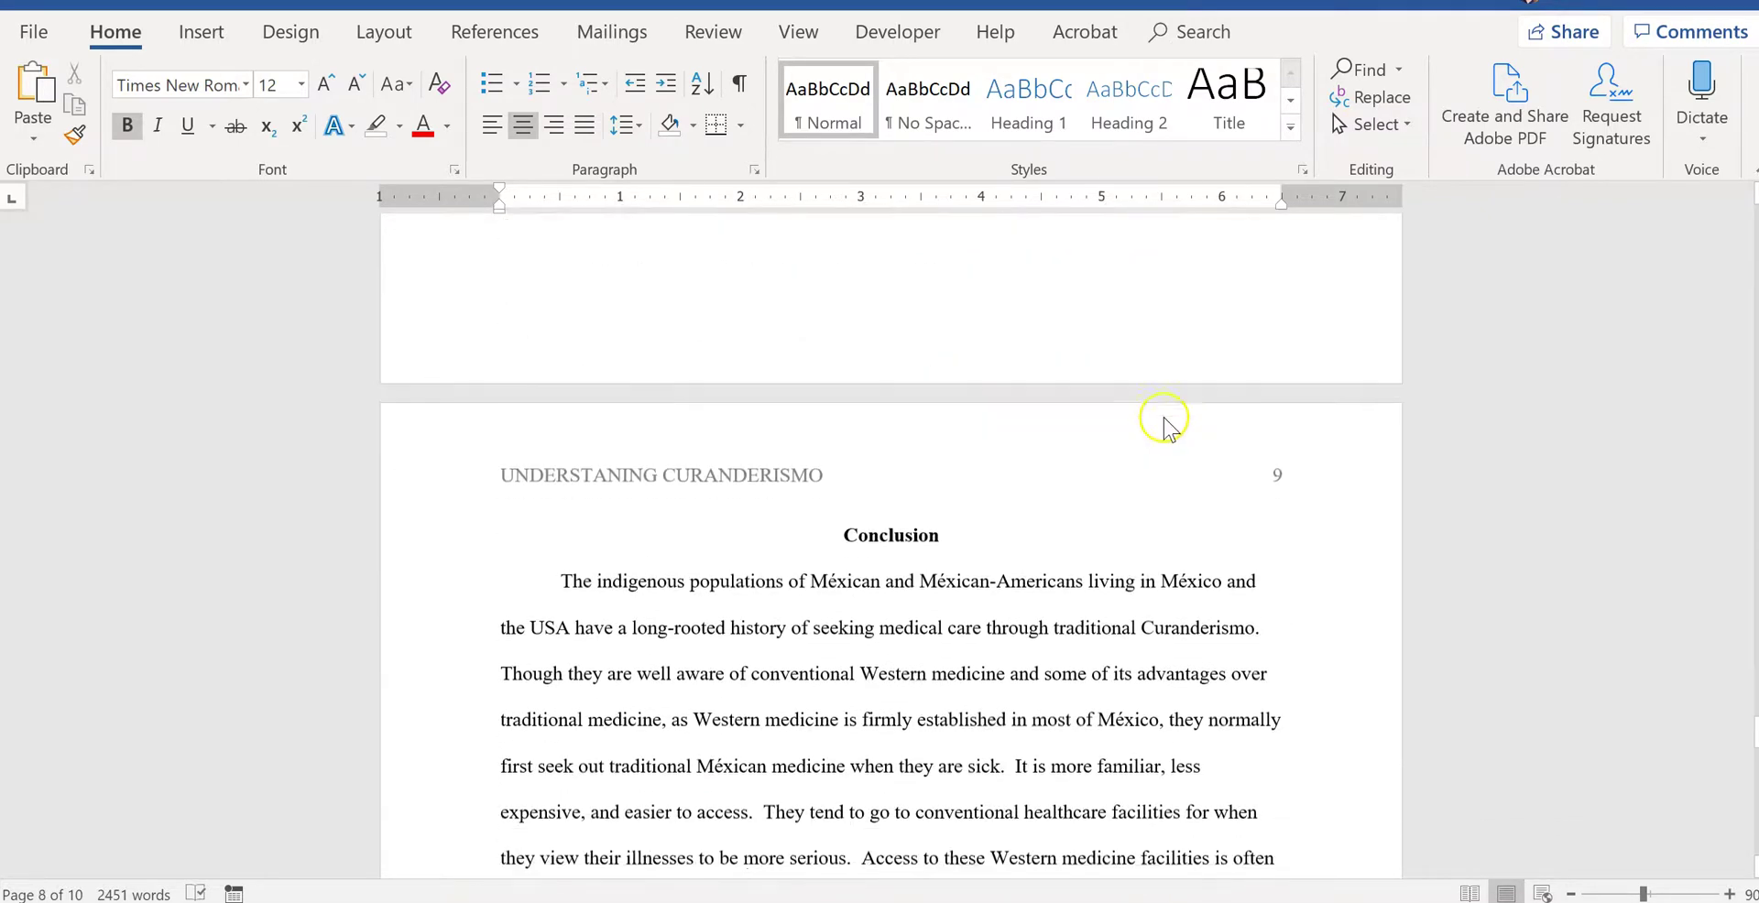
{"action": "scroll", "coordinate": [1176, 458], "scroll_direction": "down", "scroll_amount": 10}
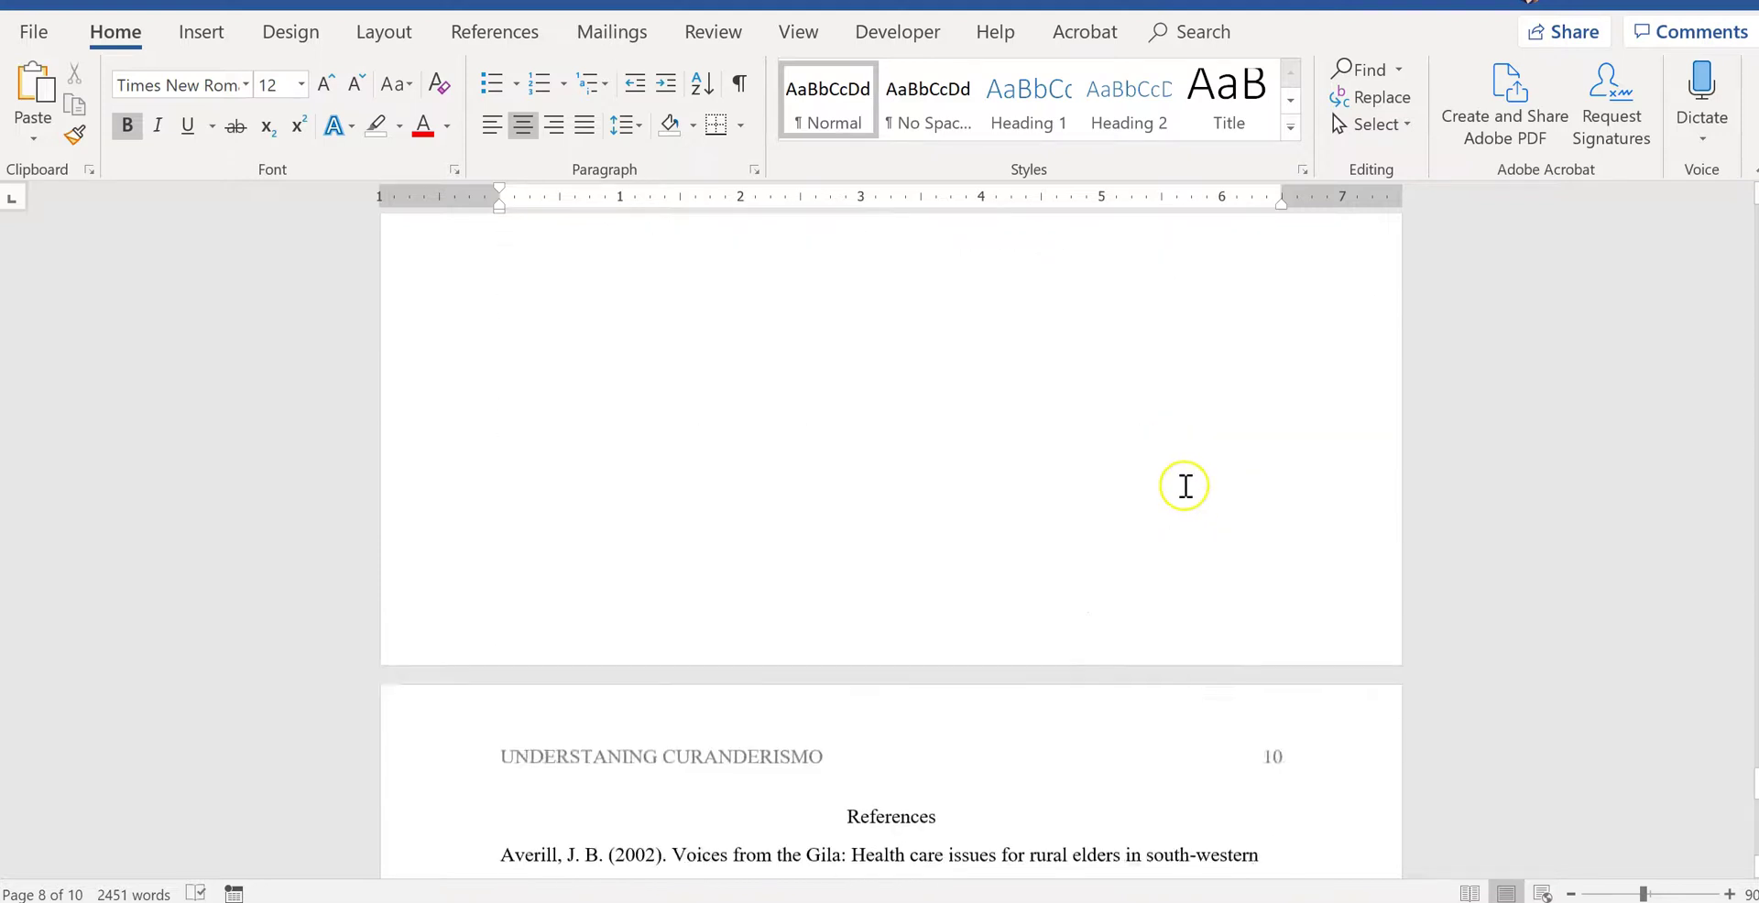
{"action": "scroll", "coordinate": [1374, 445], "scroll_direction": "down", "scroll_amount": 1}
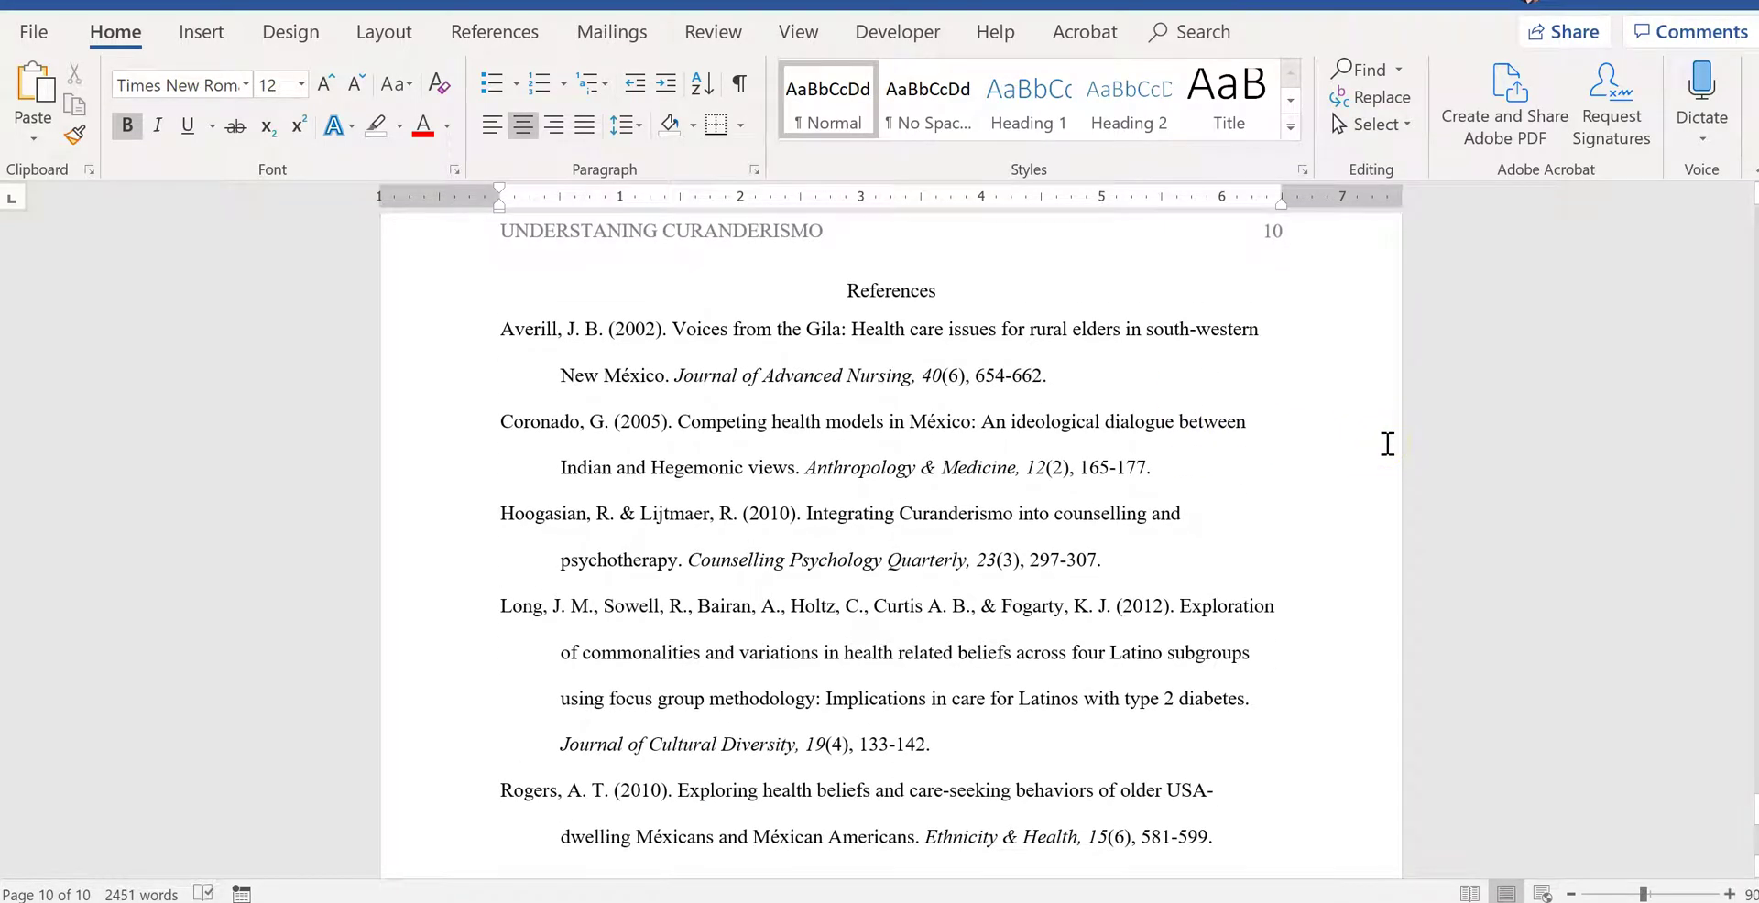
{"action": "scroll", "coordinate": [1388, 443], "scroll_direction": "down", "scroll_amount": 1}
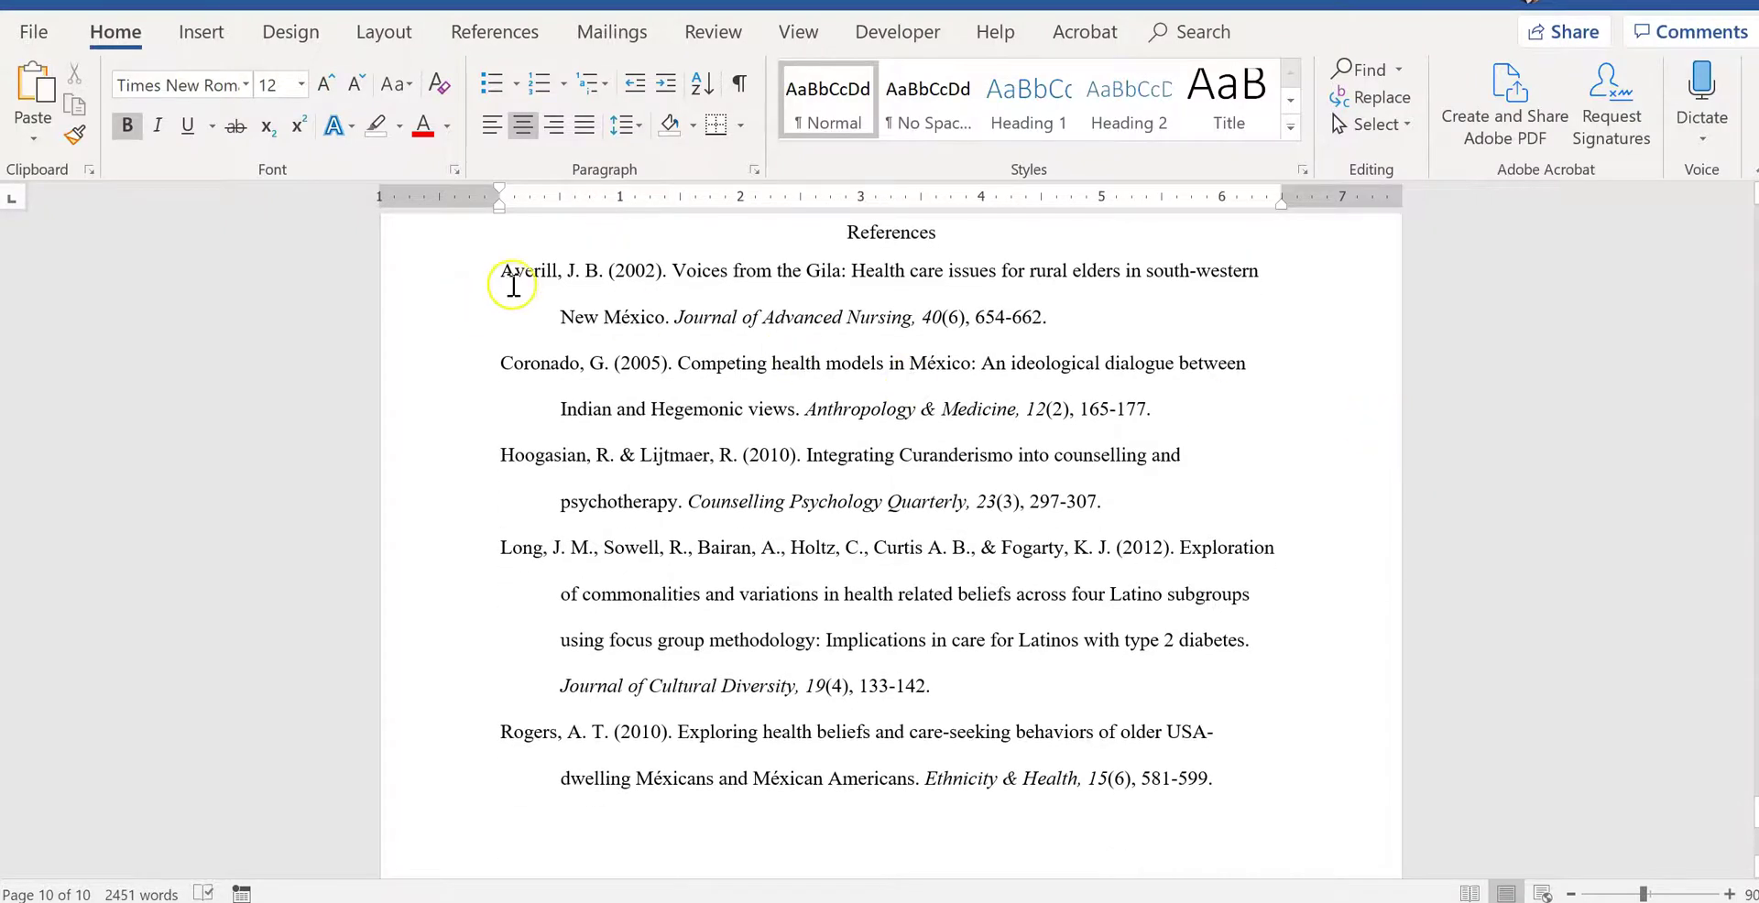
{"action": "scroll", "coordinate": [486, 367], "scroll_direction": "up", "scroll_amount": 1}
{"action": "left_click_drag", "start_coordinate": [837, 286], "coordinate": [1013, 283]}
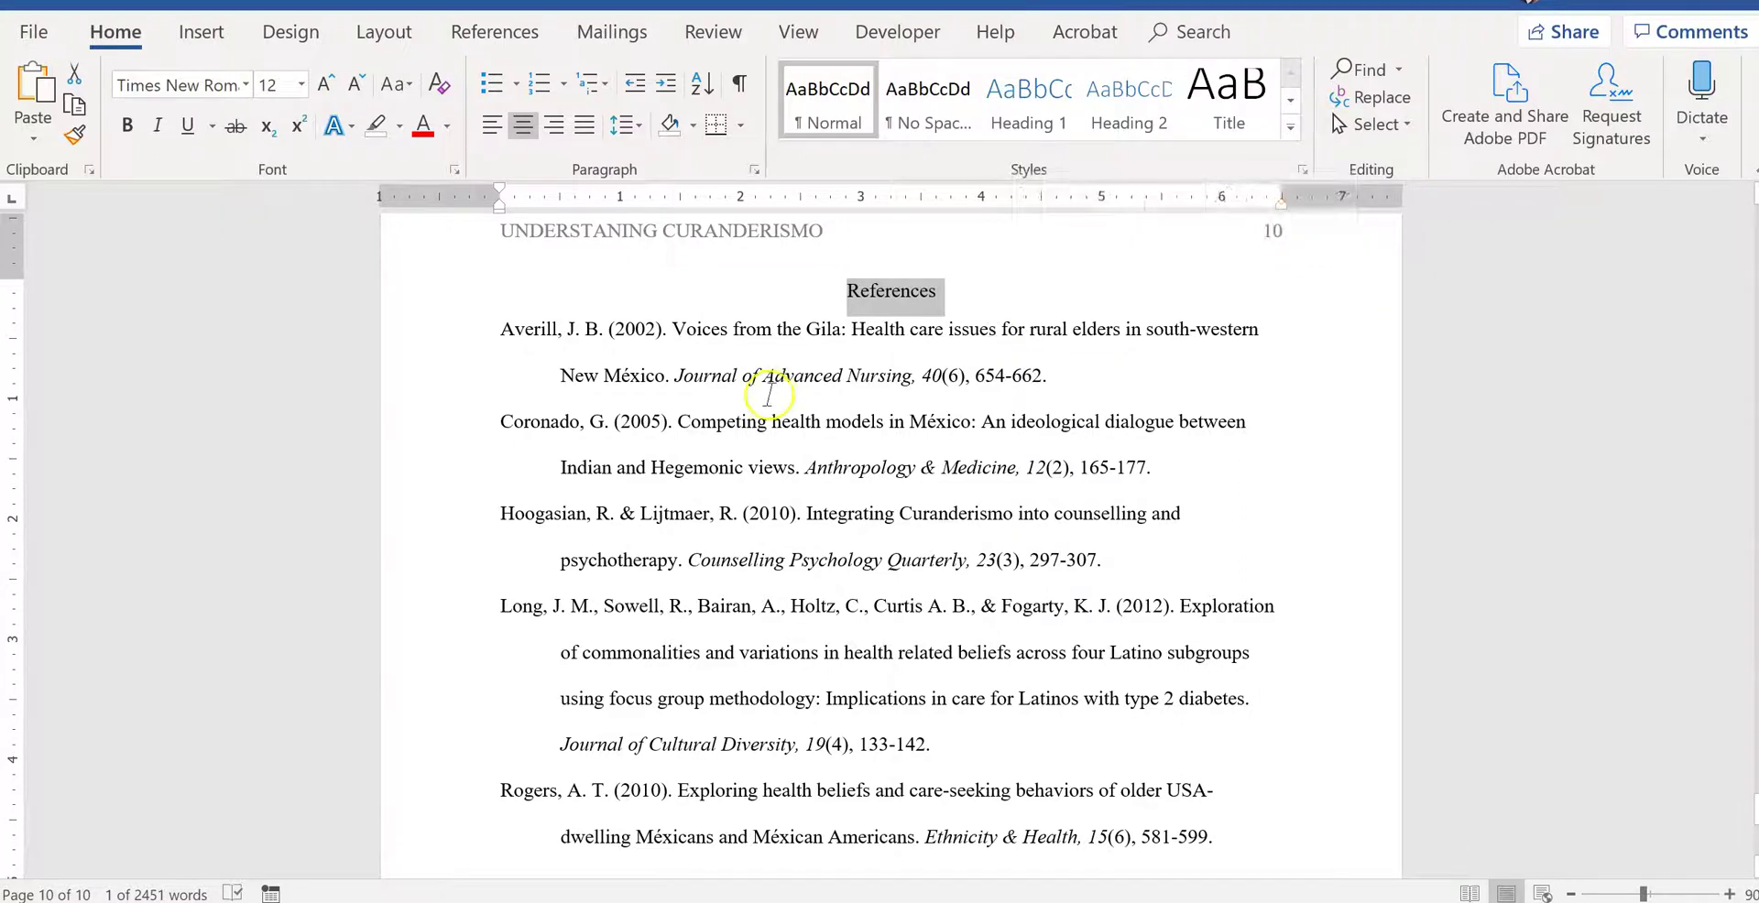
Deselect the References heading, review the reference list, then return to the title page
{"action": "left_click", "coordinate": [538, 374]}
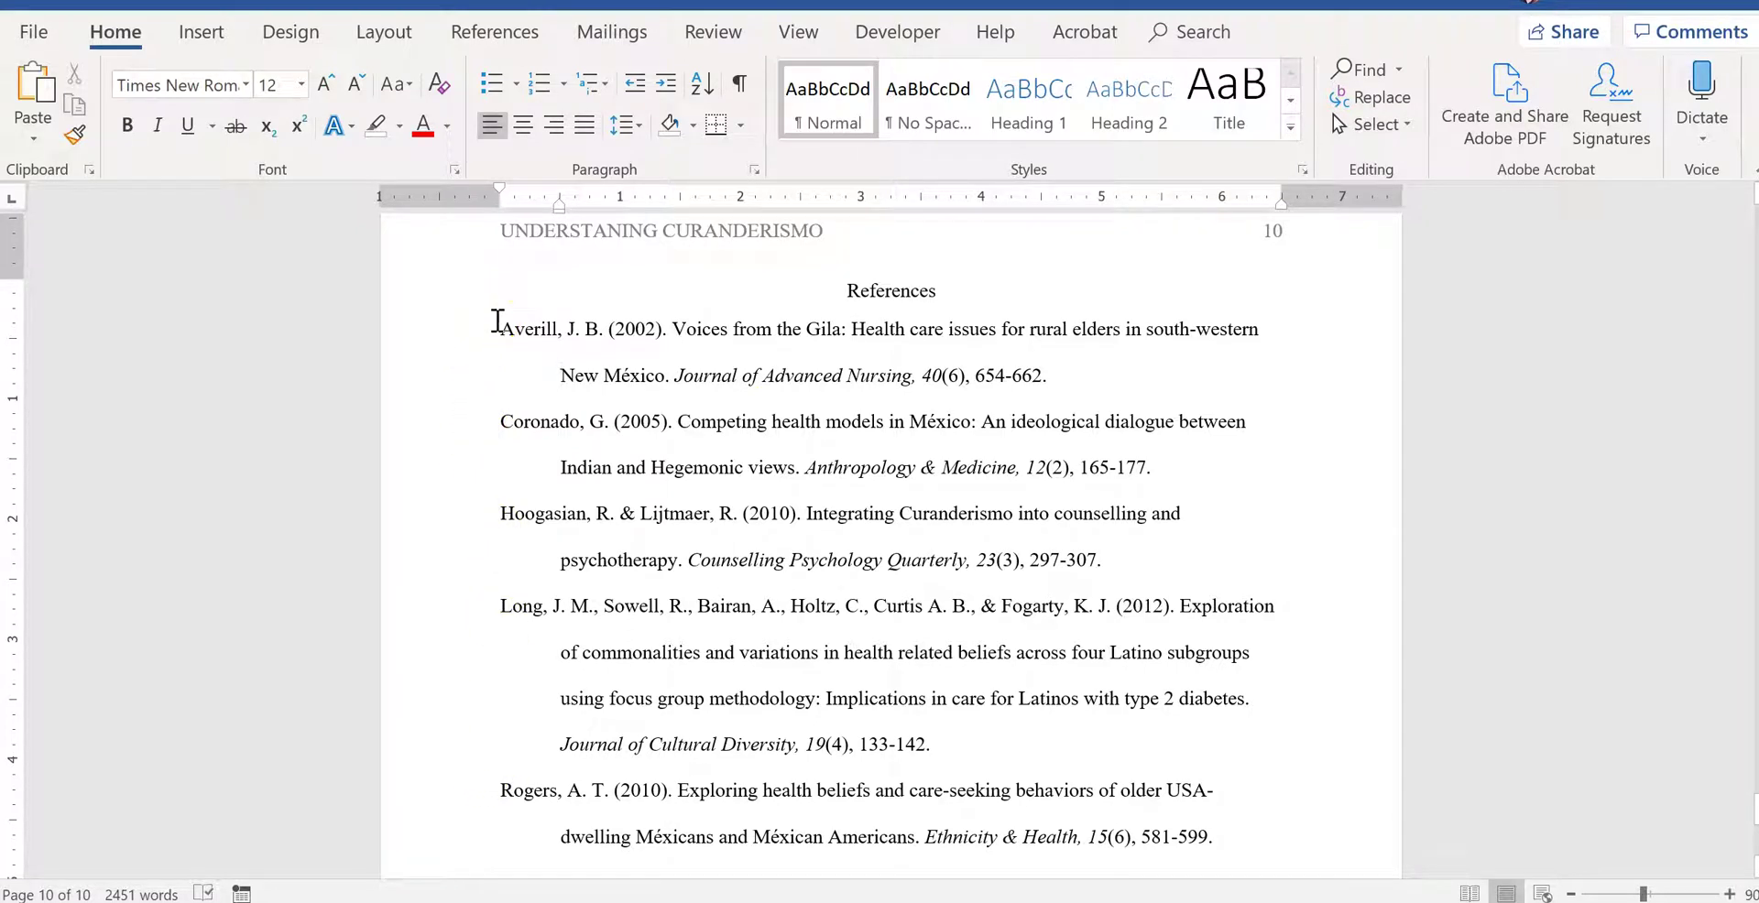
{"action": "scroll", "coordinate": [477, 770], "scroll_direction": "down", "scroll_amount": 3}
{"action": "scroll", "coordinate": [477, 641], "scroll_direction": "up", "scroll_amount": 3}
{"action": "scroll", "coordinate": [555, 664], "scroll_direction": "down", "scroll_amount": 1}
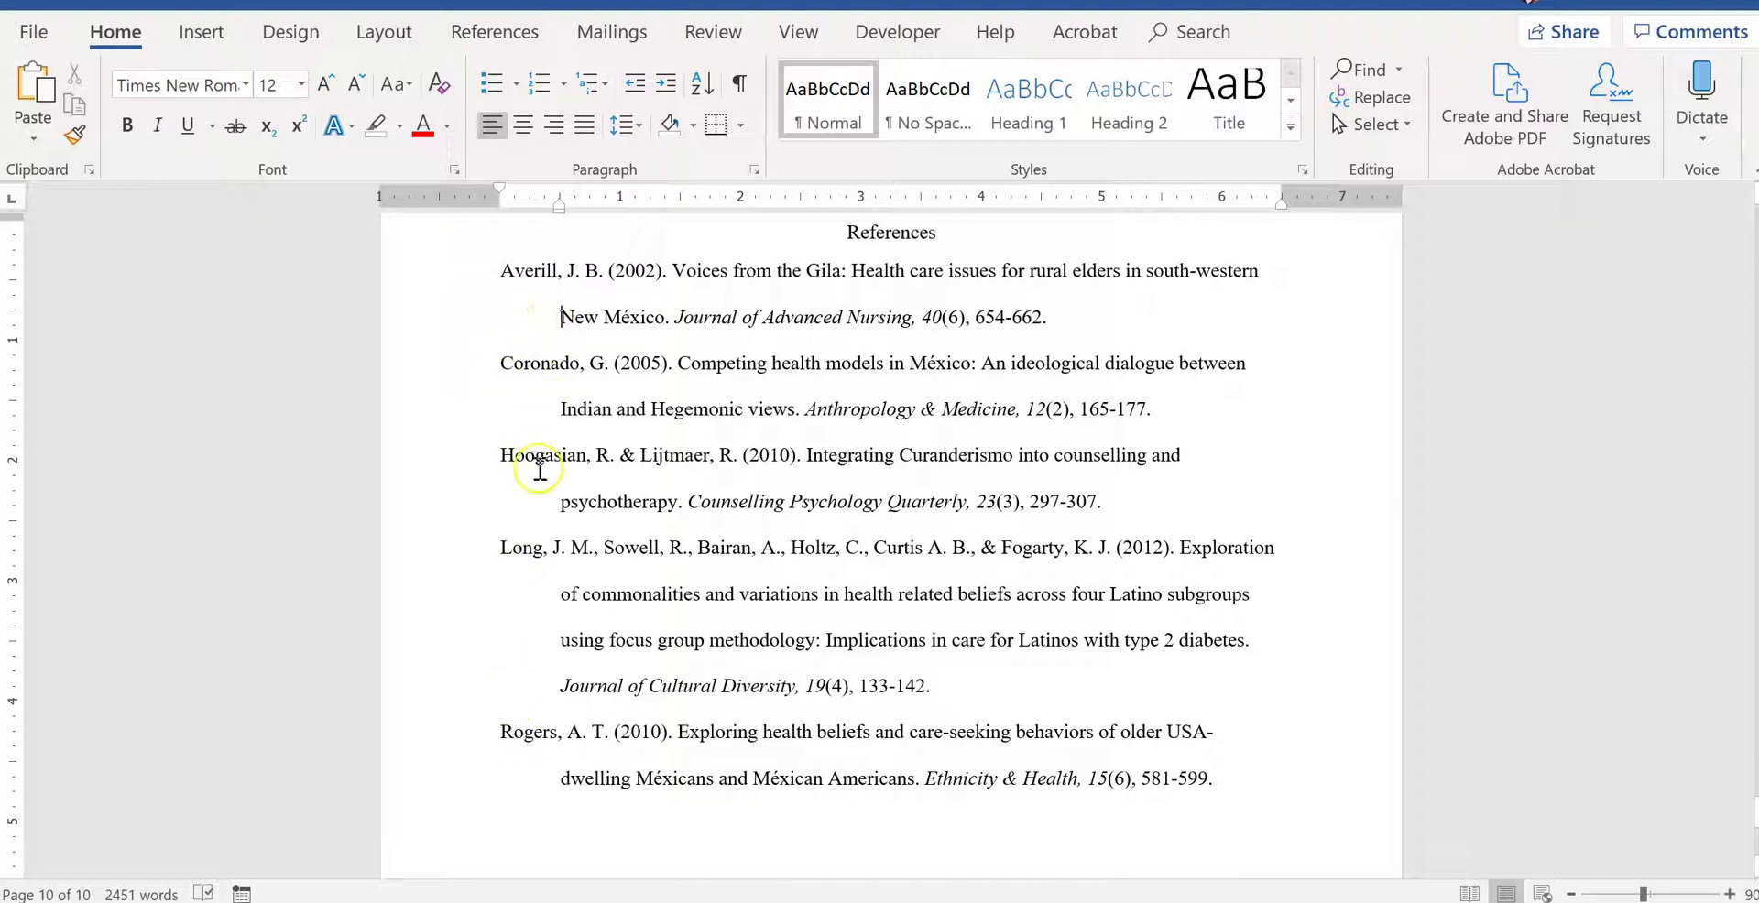
{"action": "scroll", "coordinate": [559, 650], "scroll_direction": "down", "scroll_amount": 3}
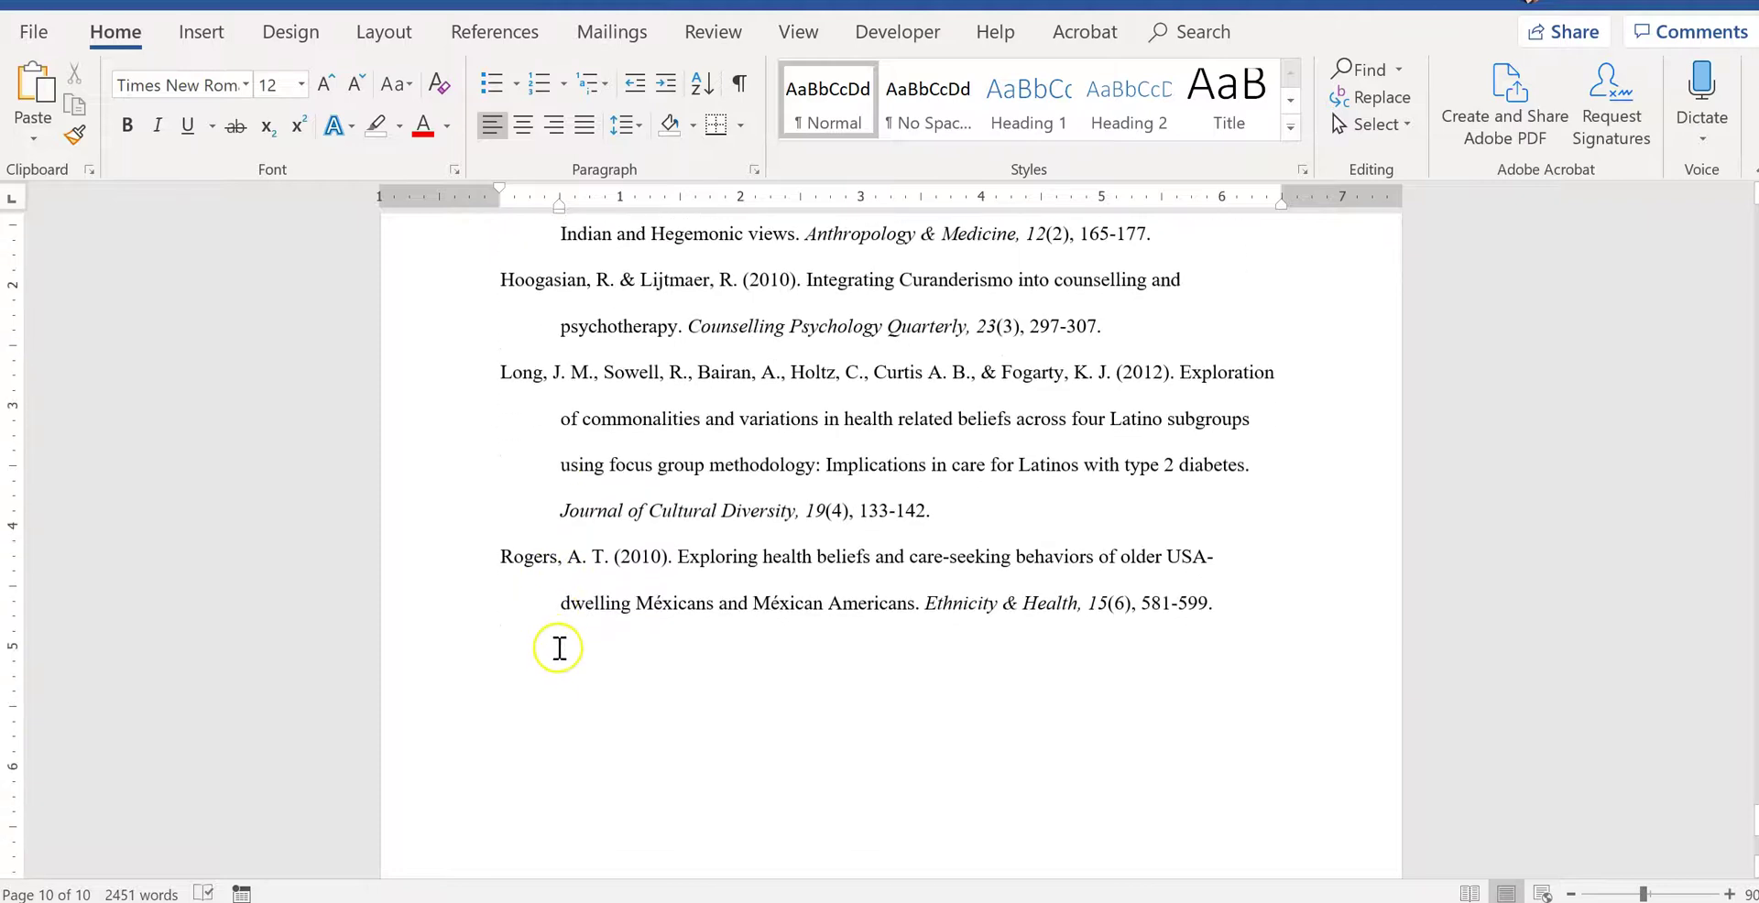
{"action": "scroll", "coordinate": [561, 652], "scroll_direction": "down", "scroll_amount": 3}
{"action": "scroll", "coordinate": [540, 549], "scroll_direction": "up", "scroll_amount": 15}
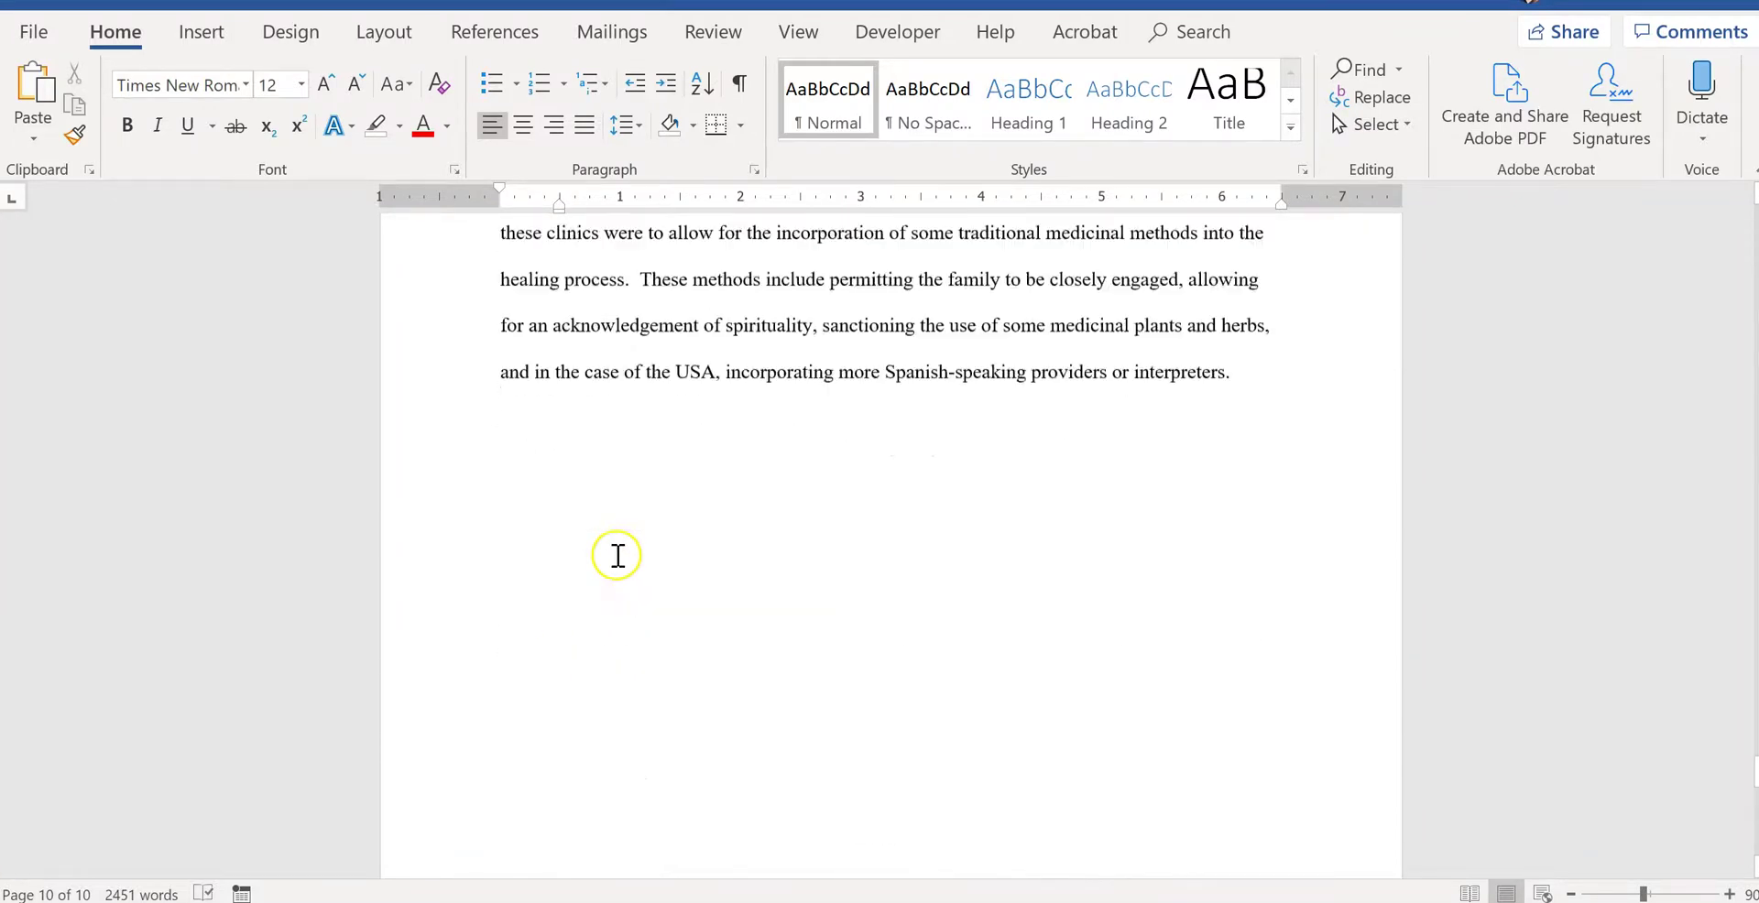
{"action": "scroll", "coordinate": [610, 557], "scroll_direction": "up", "scroll_amount": 20}
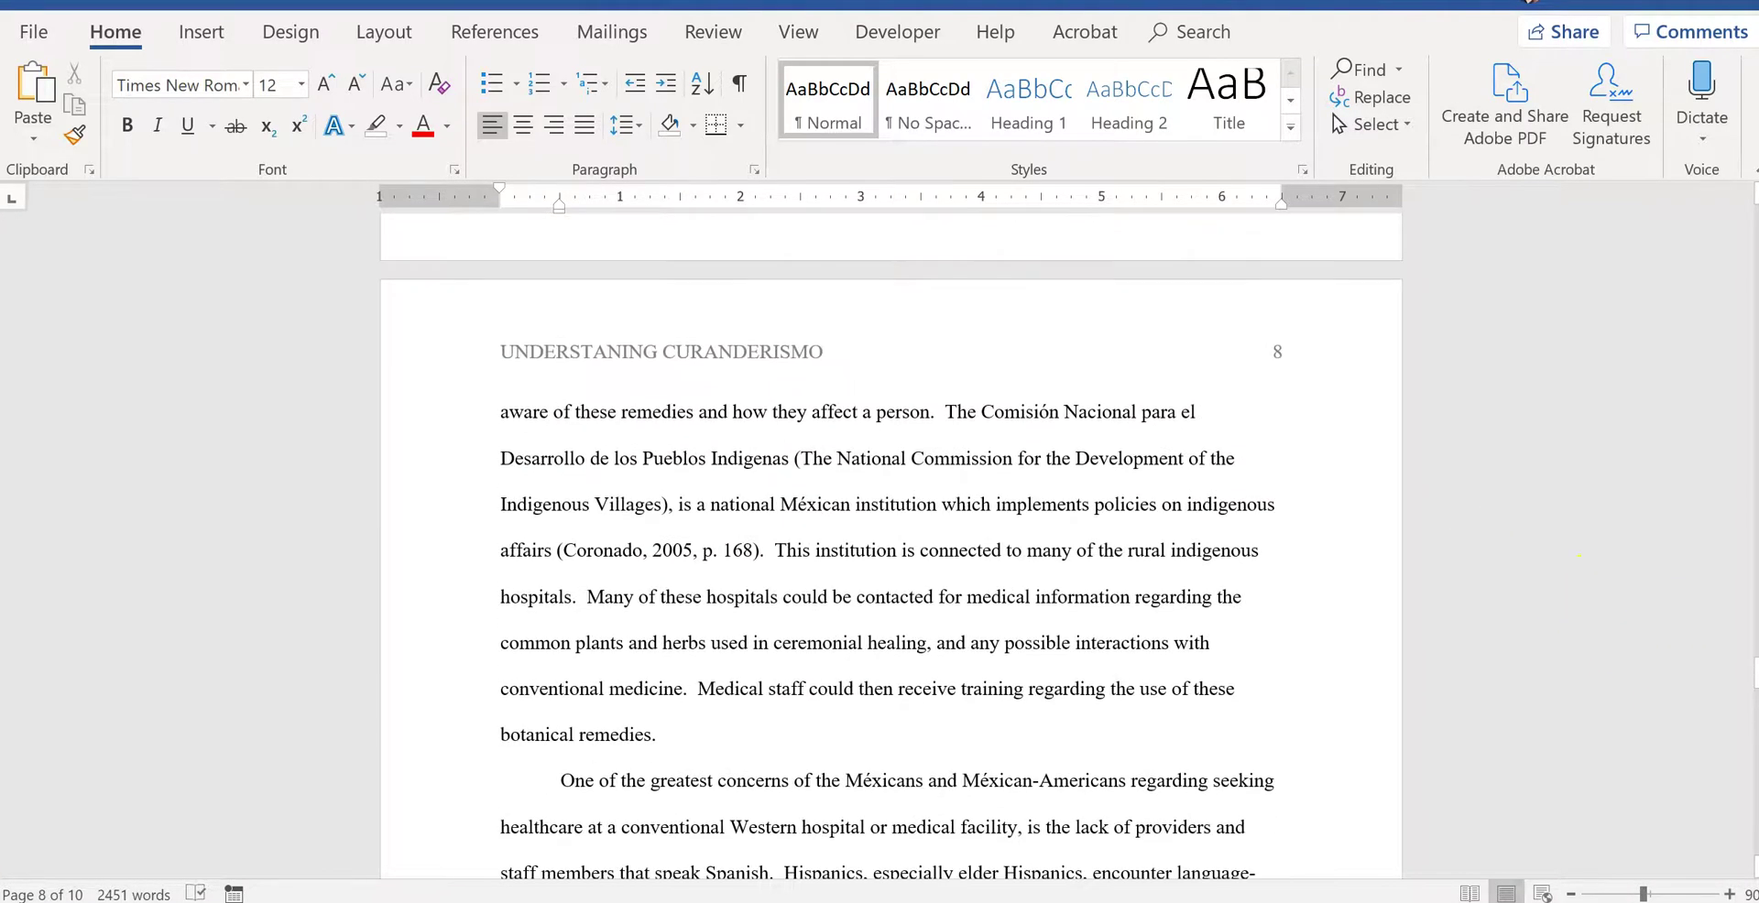
{"action": "left_click_drag", "start_coordinate": [1754, 673], "coordinate": [1754, 220]}
Place the insertion point on the title page below the running head
{"action": "left_click", "coordinate": [907, 385]}
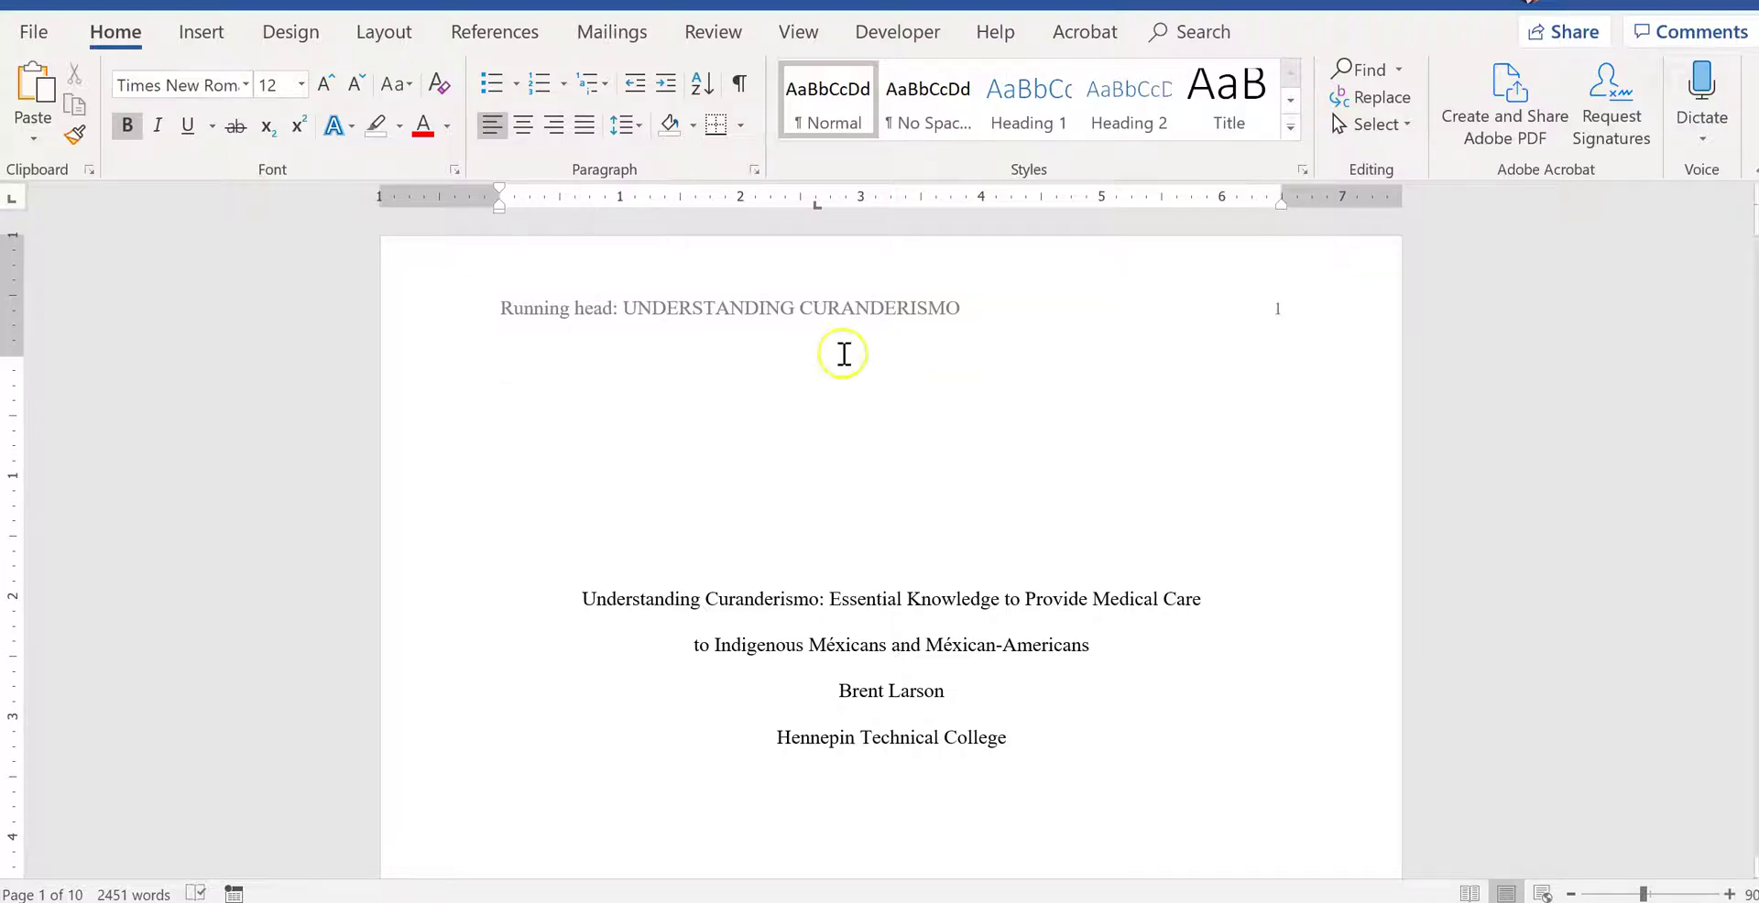
Show the Backstage Info page for 'Student Example Paper' with its 2451-word and 31.3KB details
{"action": "left_click", "coordinate": [714, 32]}
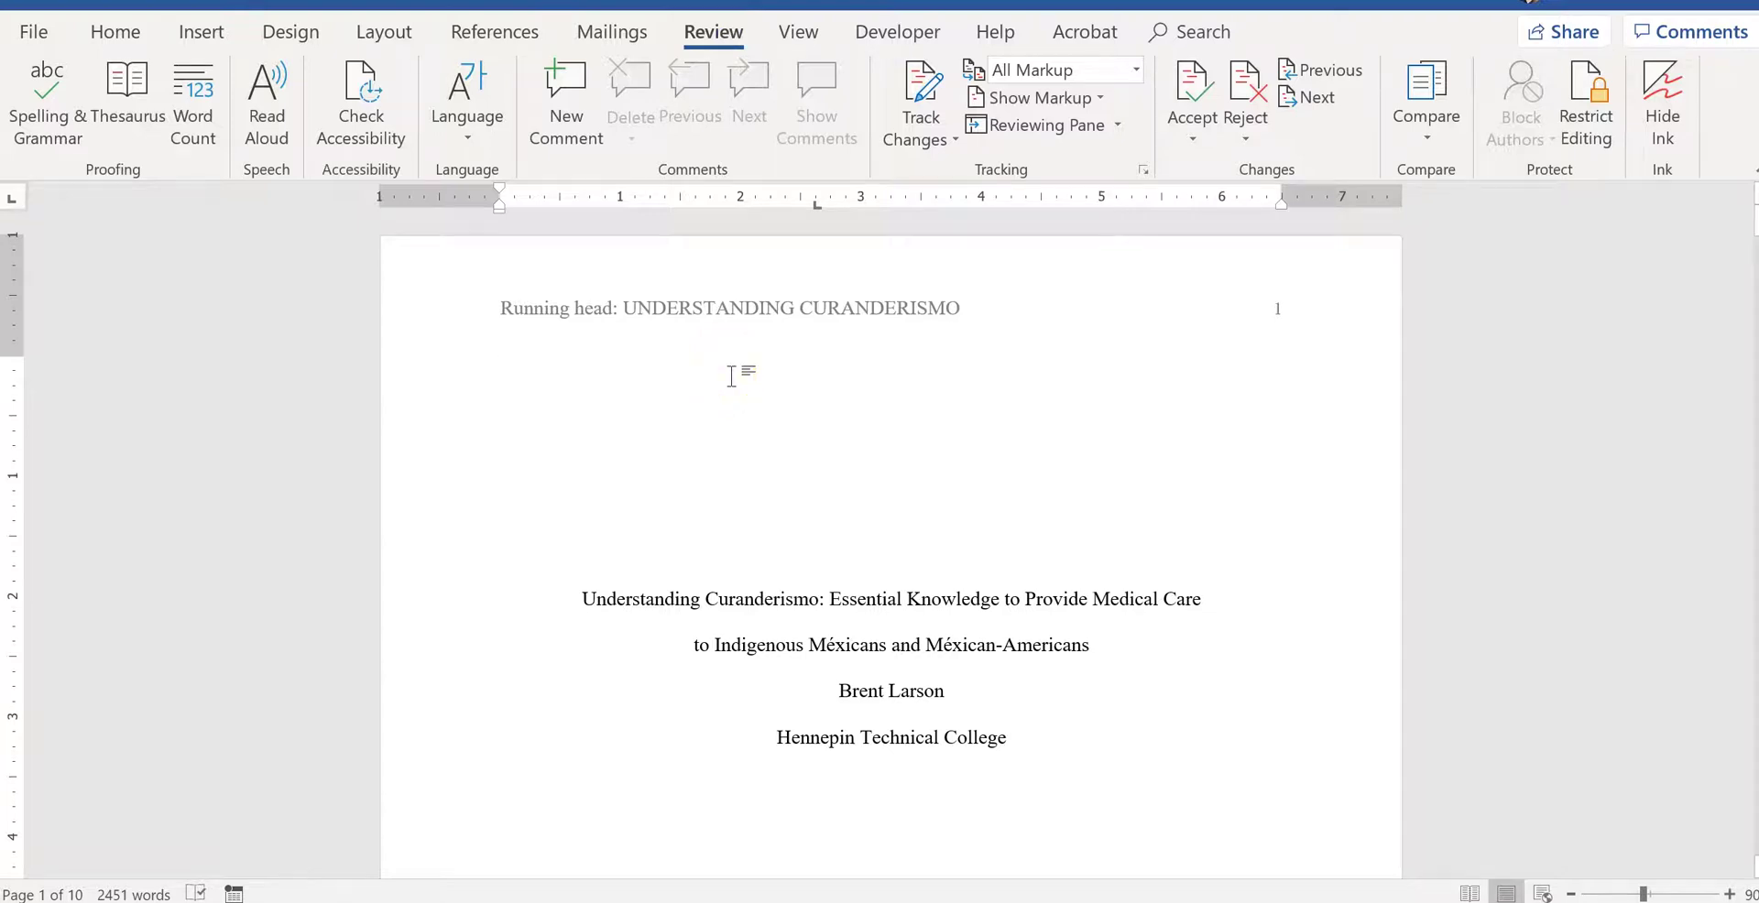
{"action": "left_click", "coordinate": [78, 154]}
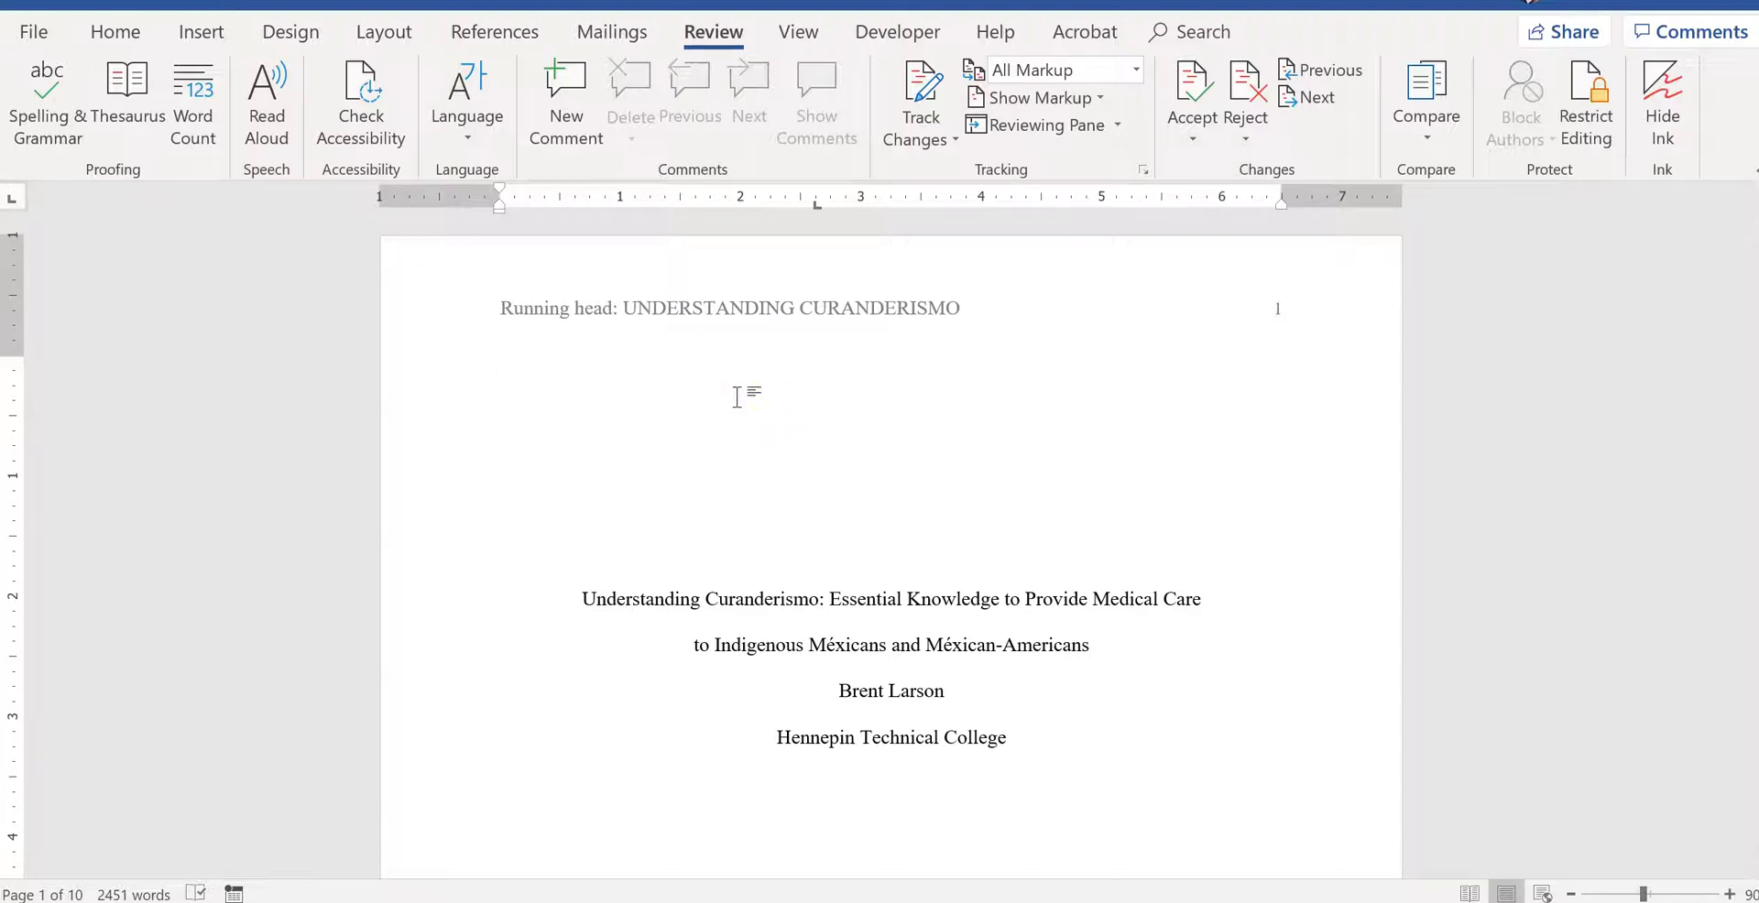
{"action": "left_click", "coordinate": [39, 27]}
In Proofing options, choose the Grammar & Refinements writing style and enable readability statistics
{"action": "scroll", "coordinate": [138, 445], "scroll_direction": "down", "scroll_amount": 1}
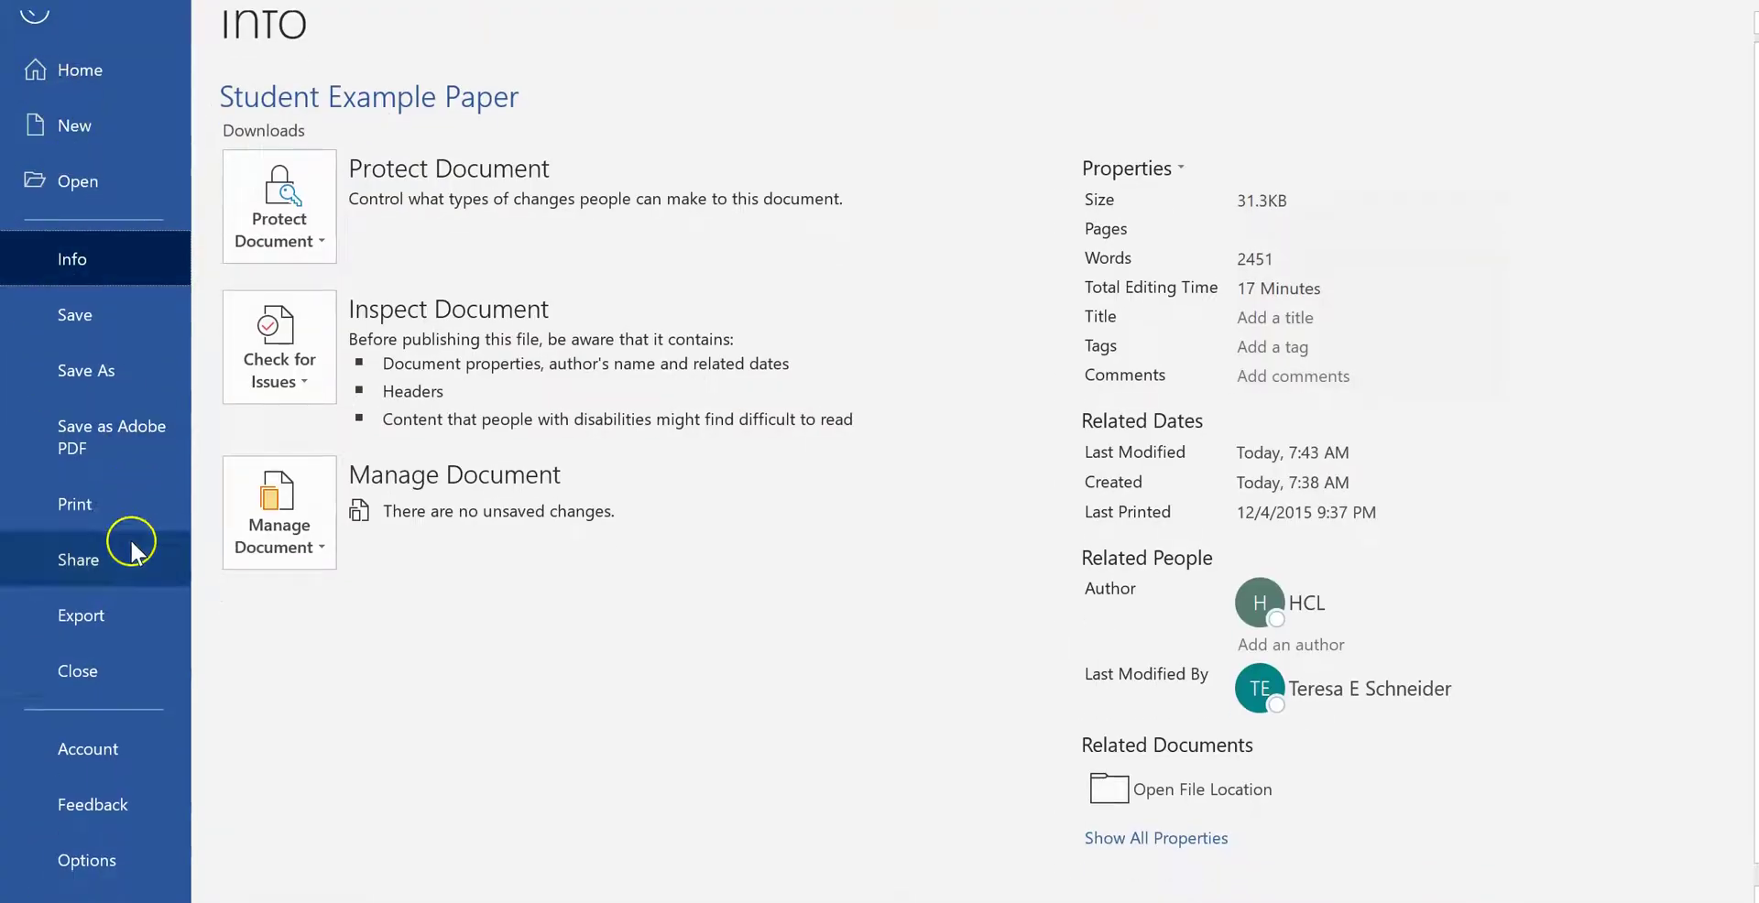
{"action": "left_click", "coordinate": [83, 857]}
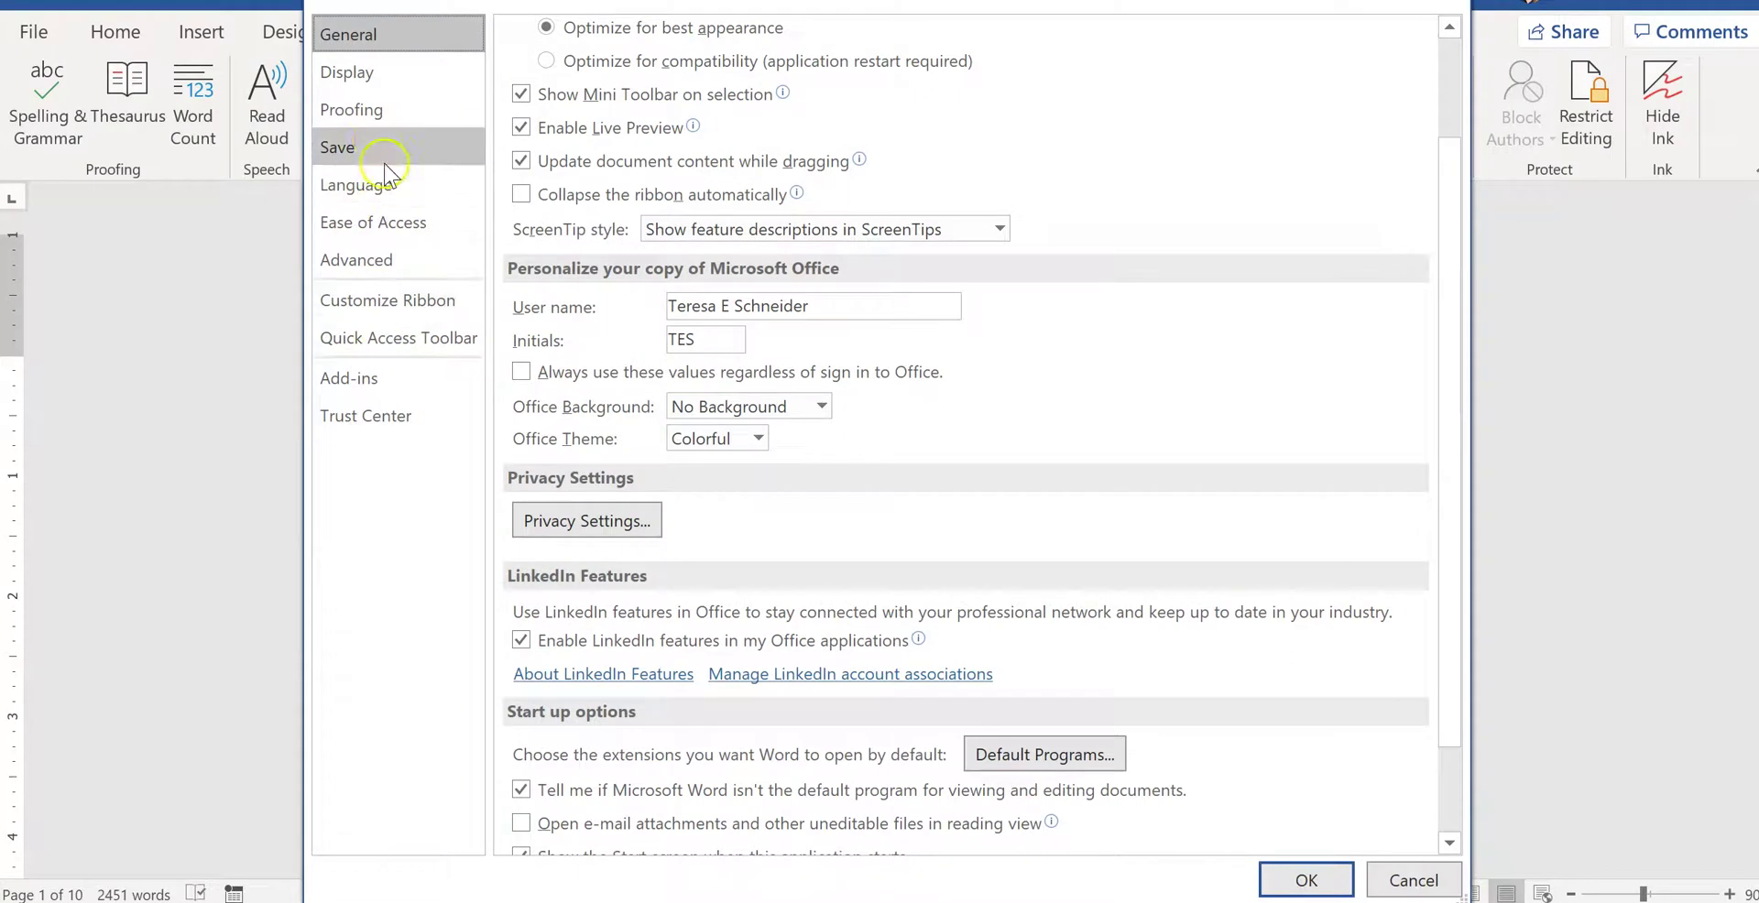
{"action": "left_click", "coordinate": [356, 114]}
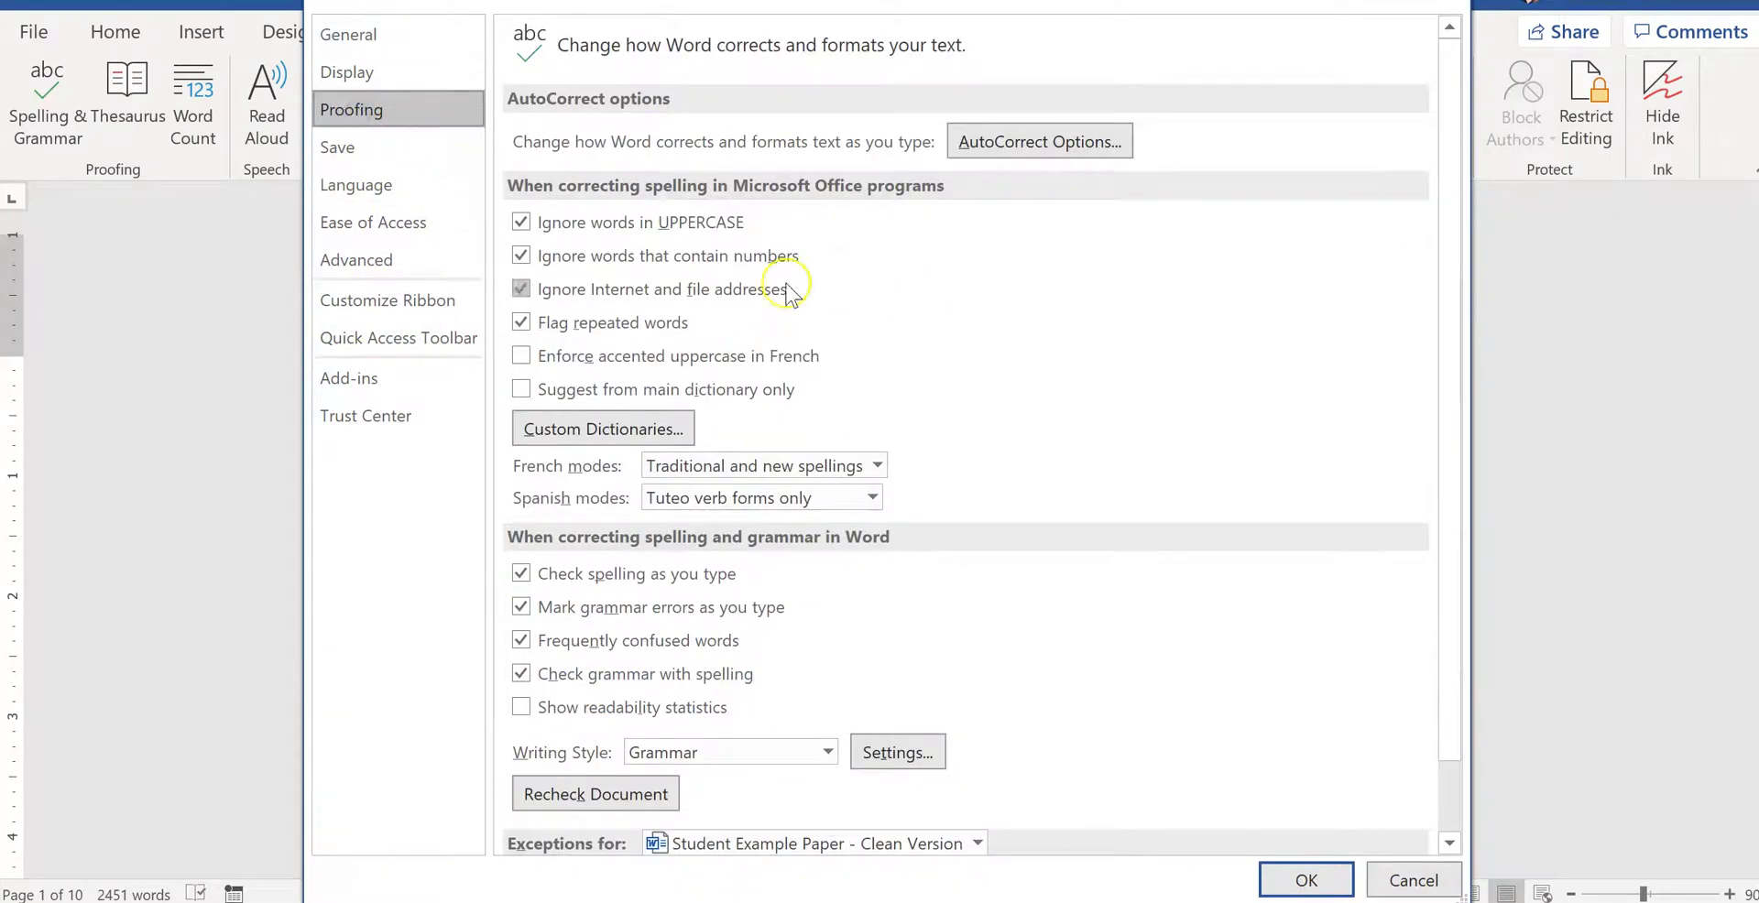
{"action": "scroll", "coordinate": [838, 527], "scroll_direction": "down", "scroll_amount": 1}
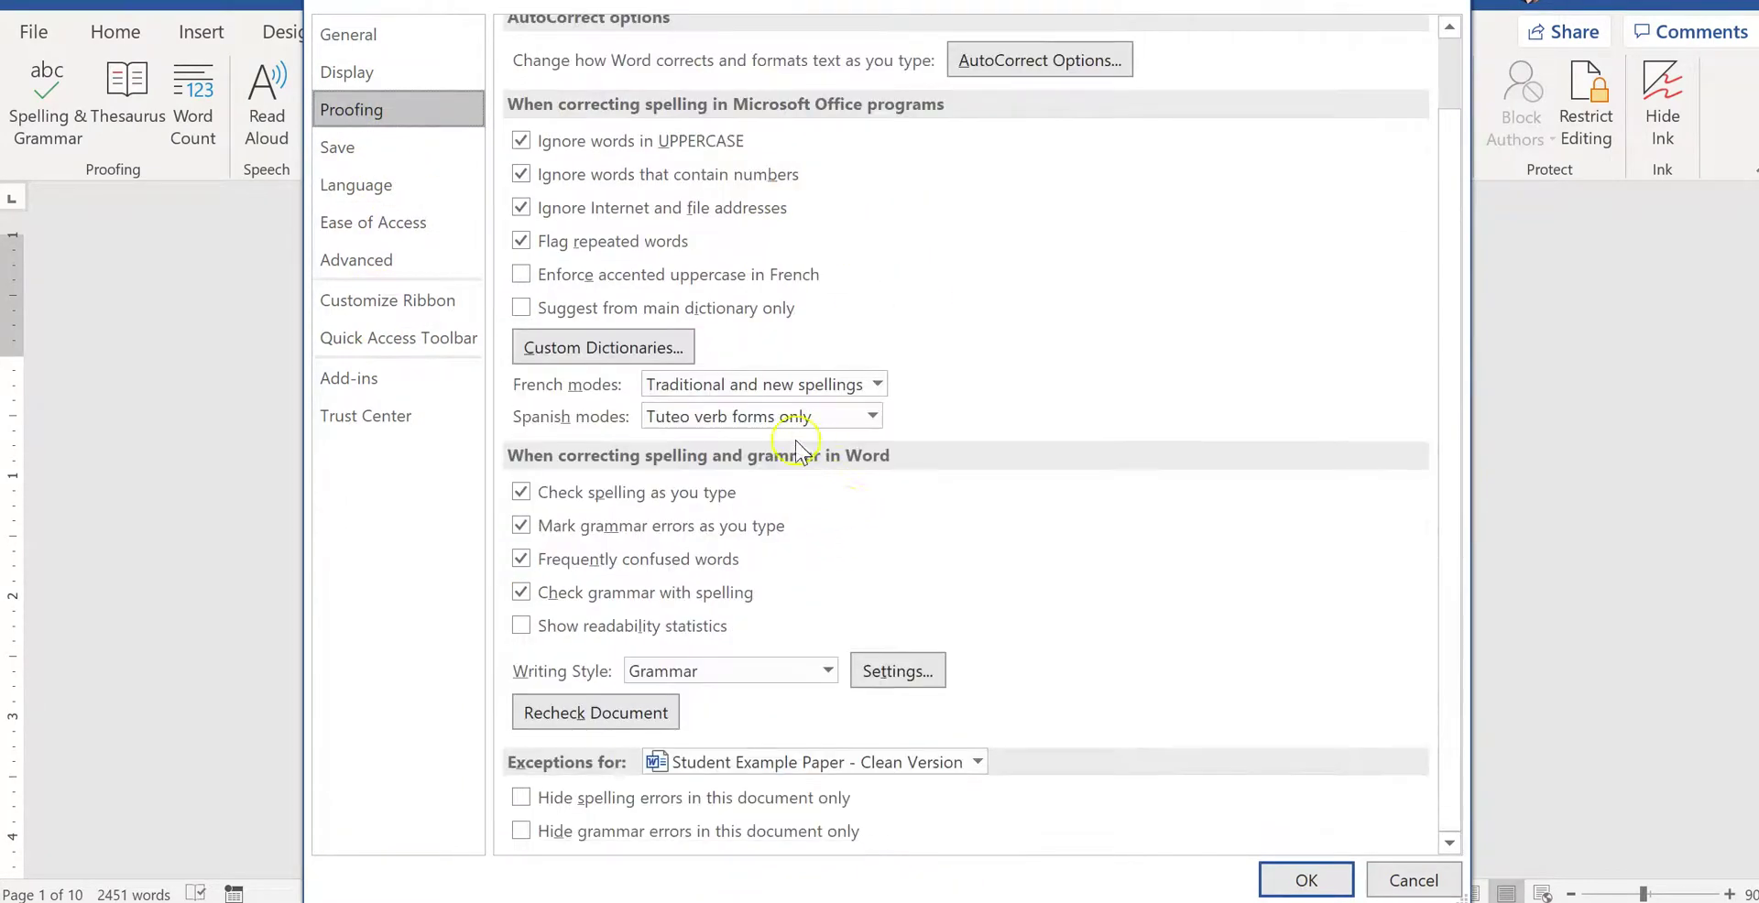
{"action": "scroll", "coordinate": [1090, 495], "scroll_direction": "up", "scroll_amount": 1}
{"action": "scroll", "coordinate": [1182, 511], "scroll_direction": "up", "scroll_amount": 1}
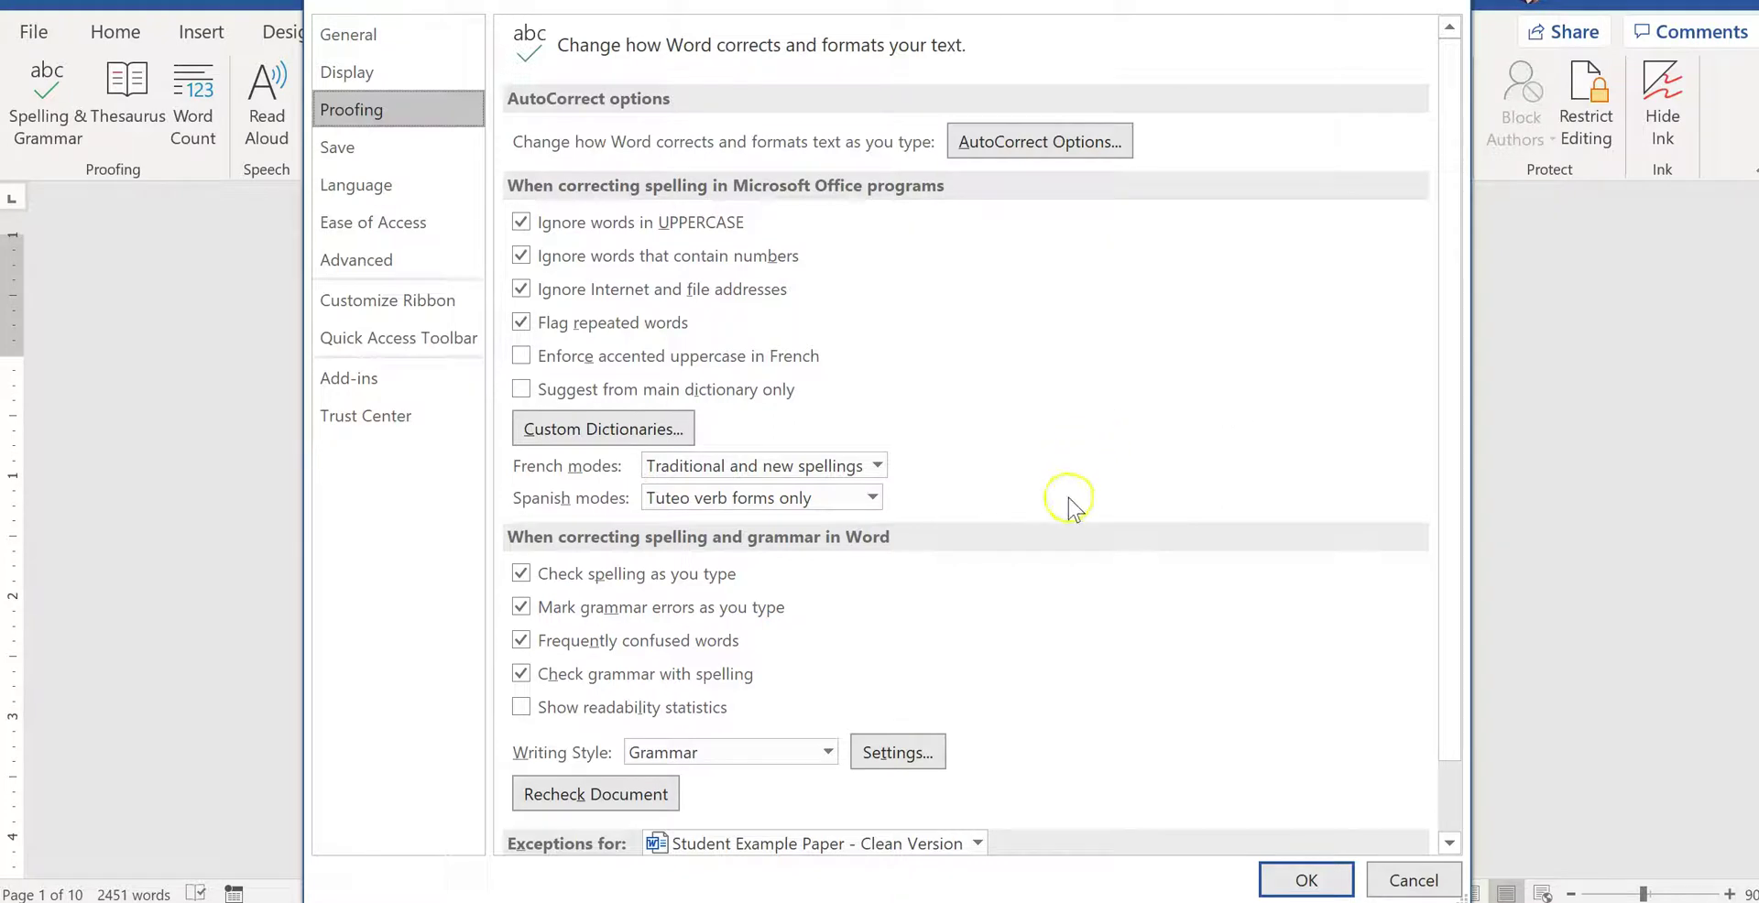
{"action": "scroll", "coordinate": [1071, 499], "scroll_direction": "down", "scroll_amount": 1}
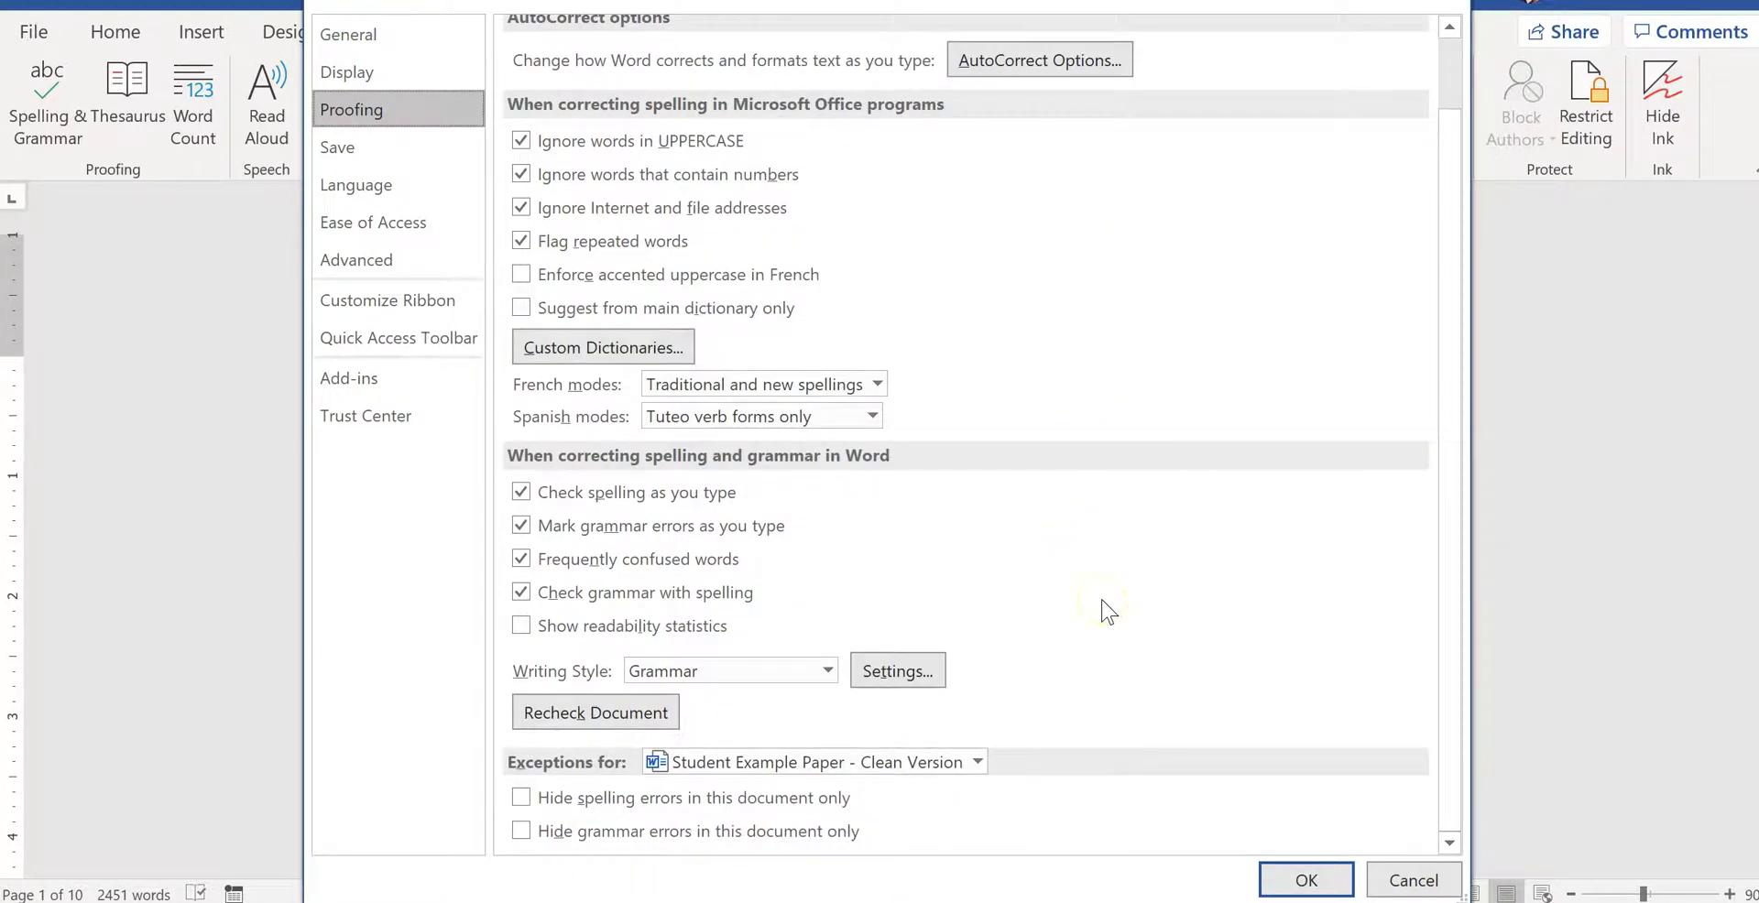
{"action": "left_click", "coordinate": [797, 680]}
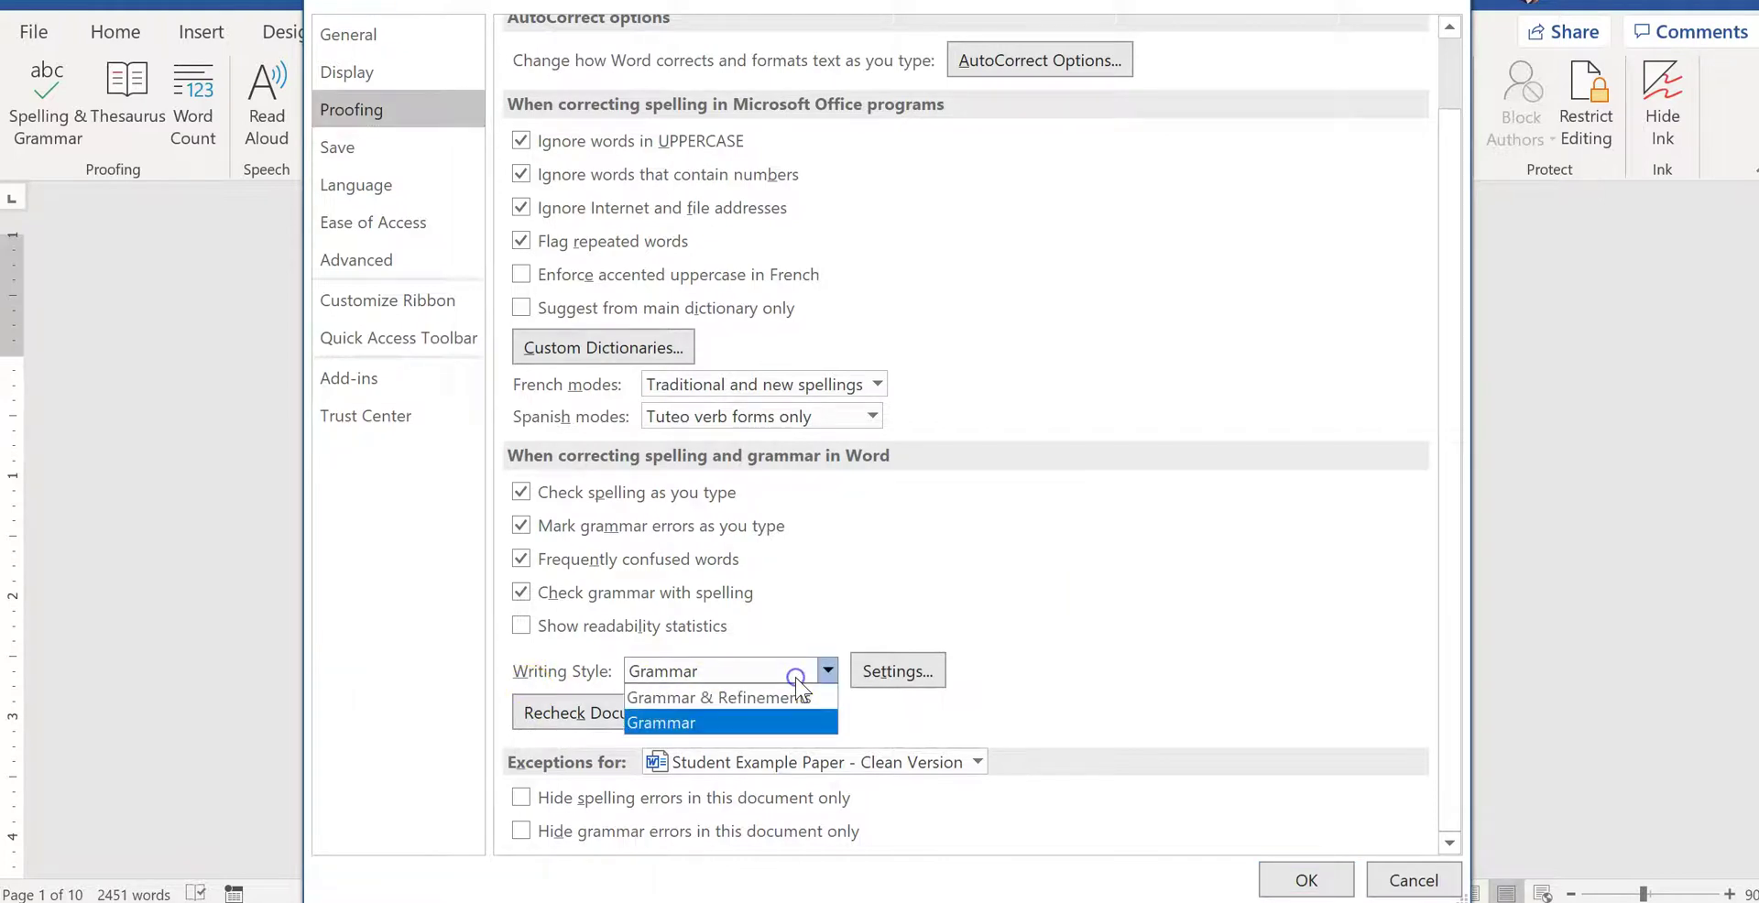
{"action": "left_click", "coordinate": [752, 702]}
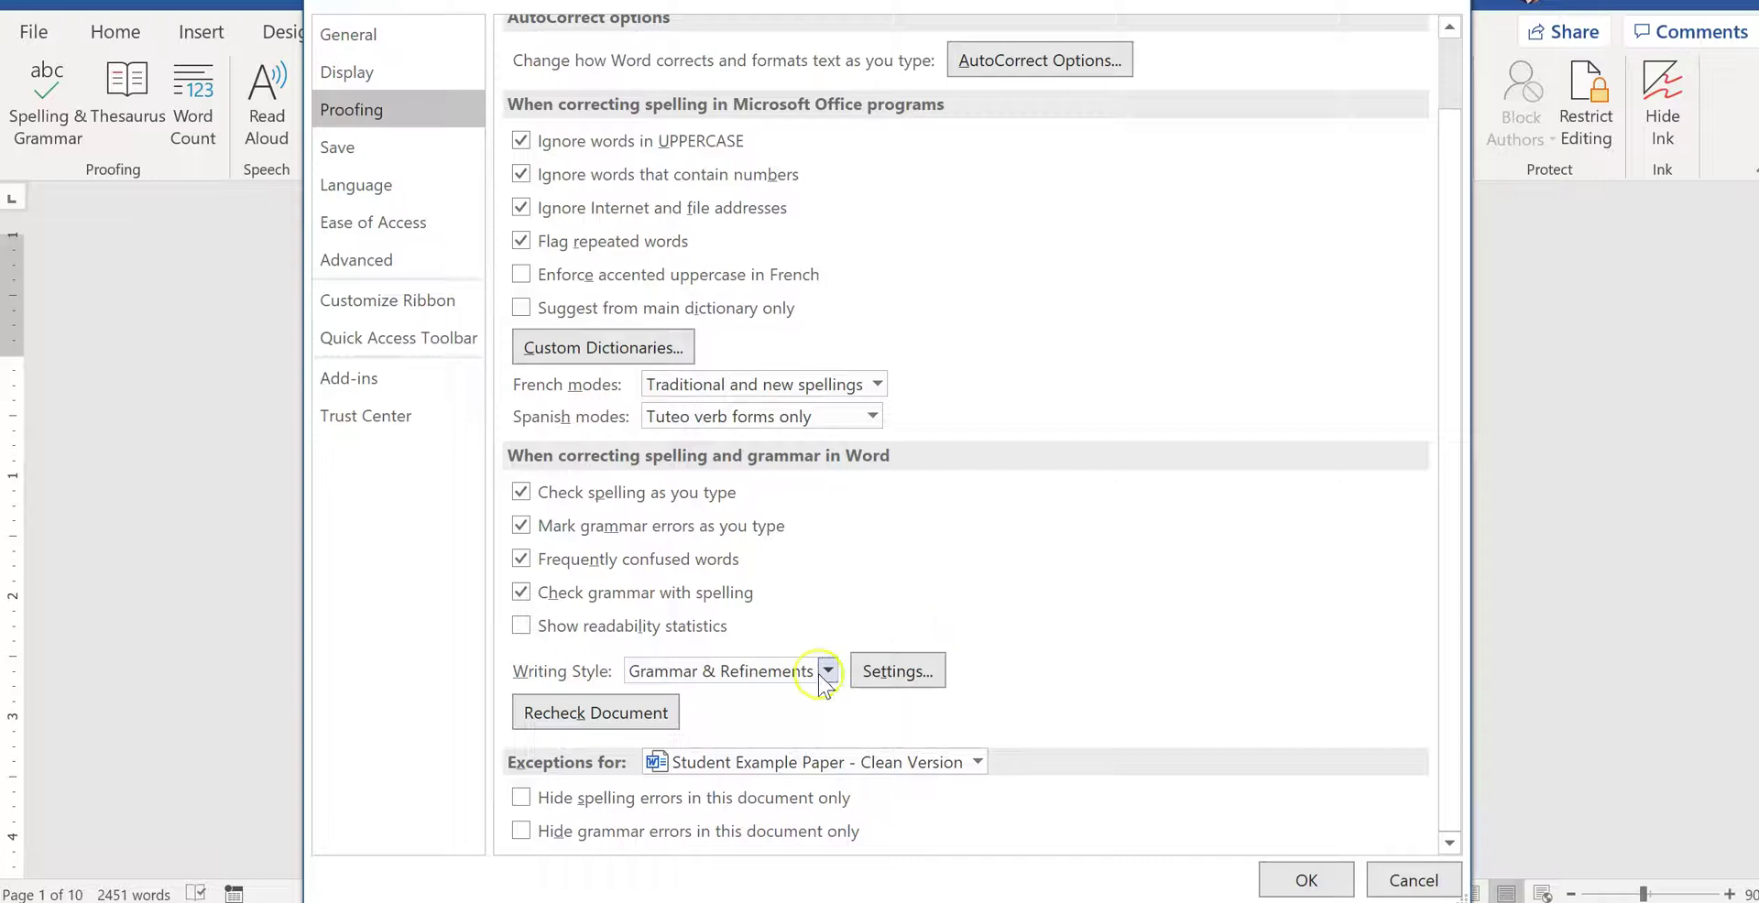
{"action": "left_click", "coordinate": [521, 632]}
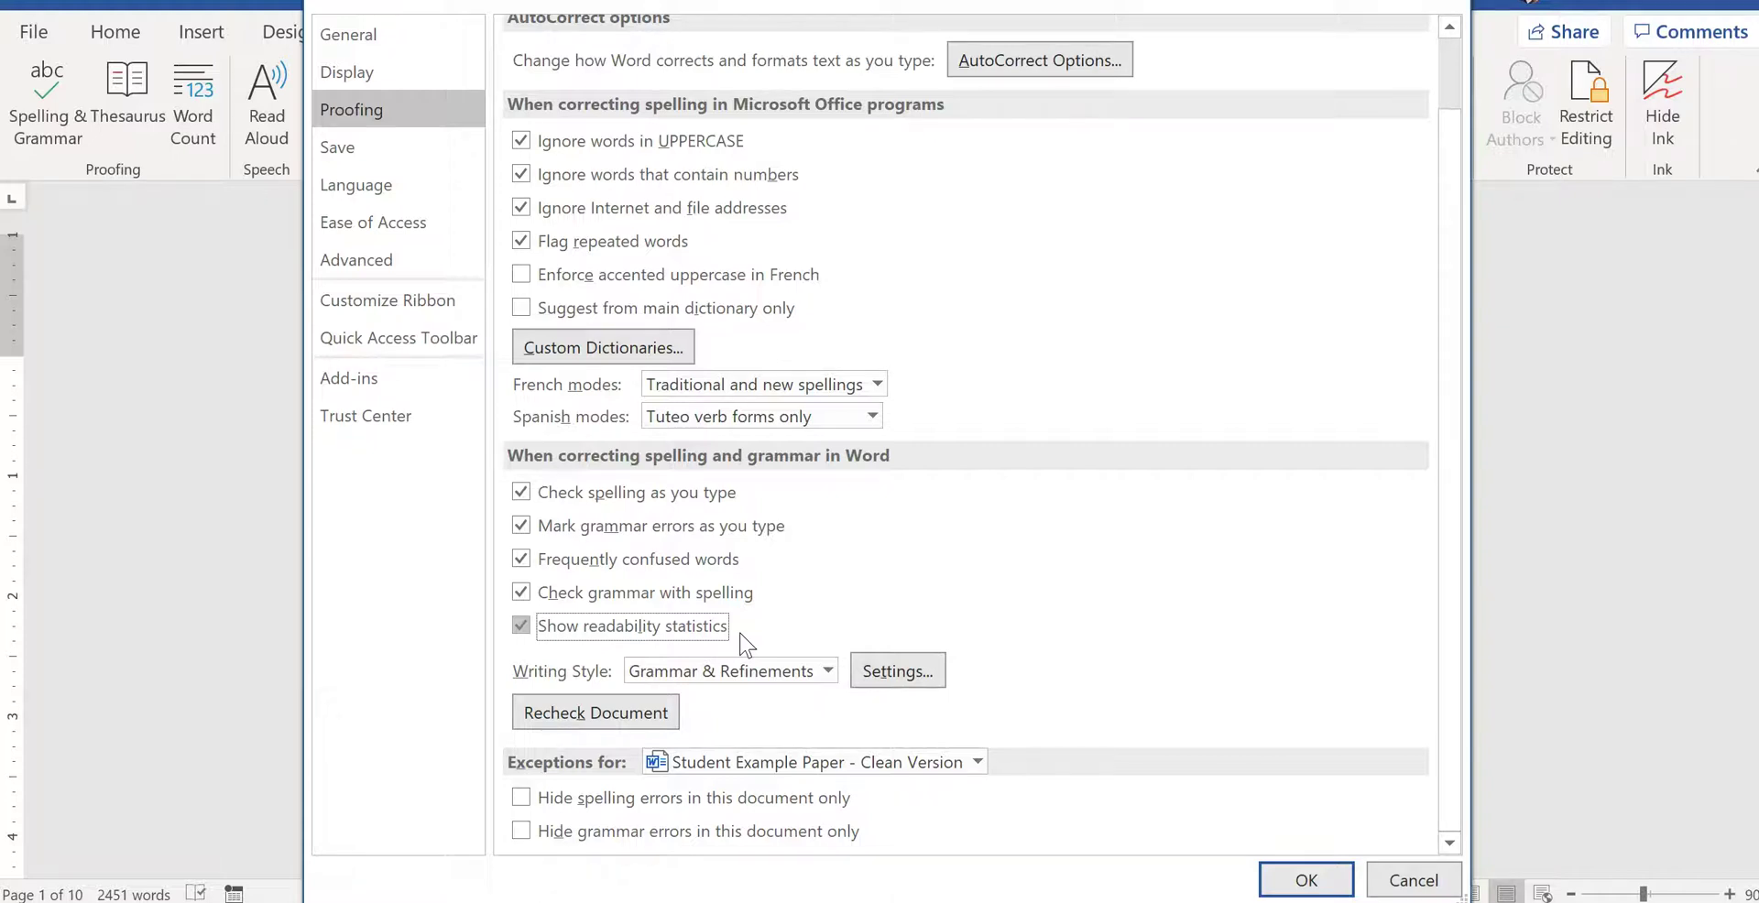
{"action": "left_click", "coordinate": [918, 674]}
{"action": "left_click", "coordinate": [1068, 683]}
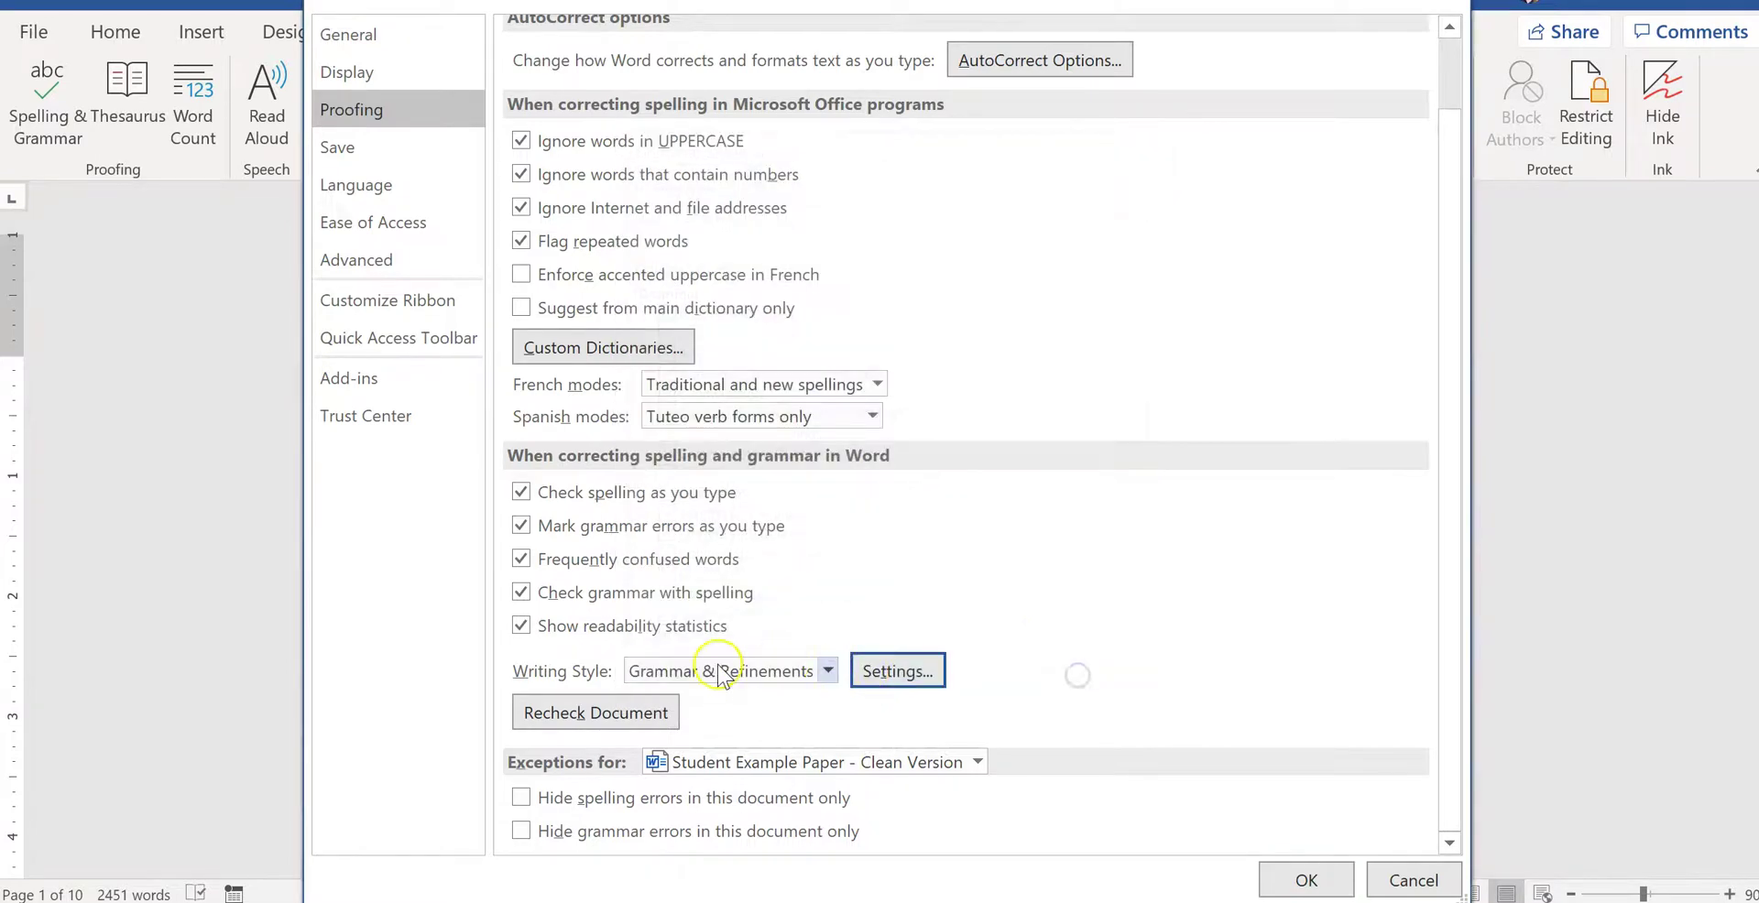
Reopen Grammar Settings and tick the Embarrassing Words and Adverb Placement checks
{"action": "left_click", "coordinate": [898, 673]}
{"action": "left_click", "coordinate": [898, 675]}
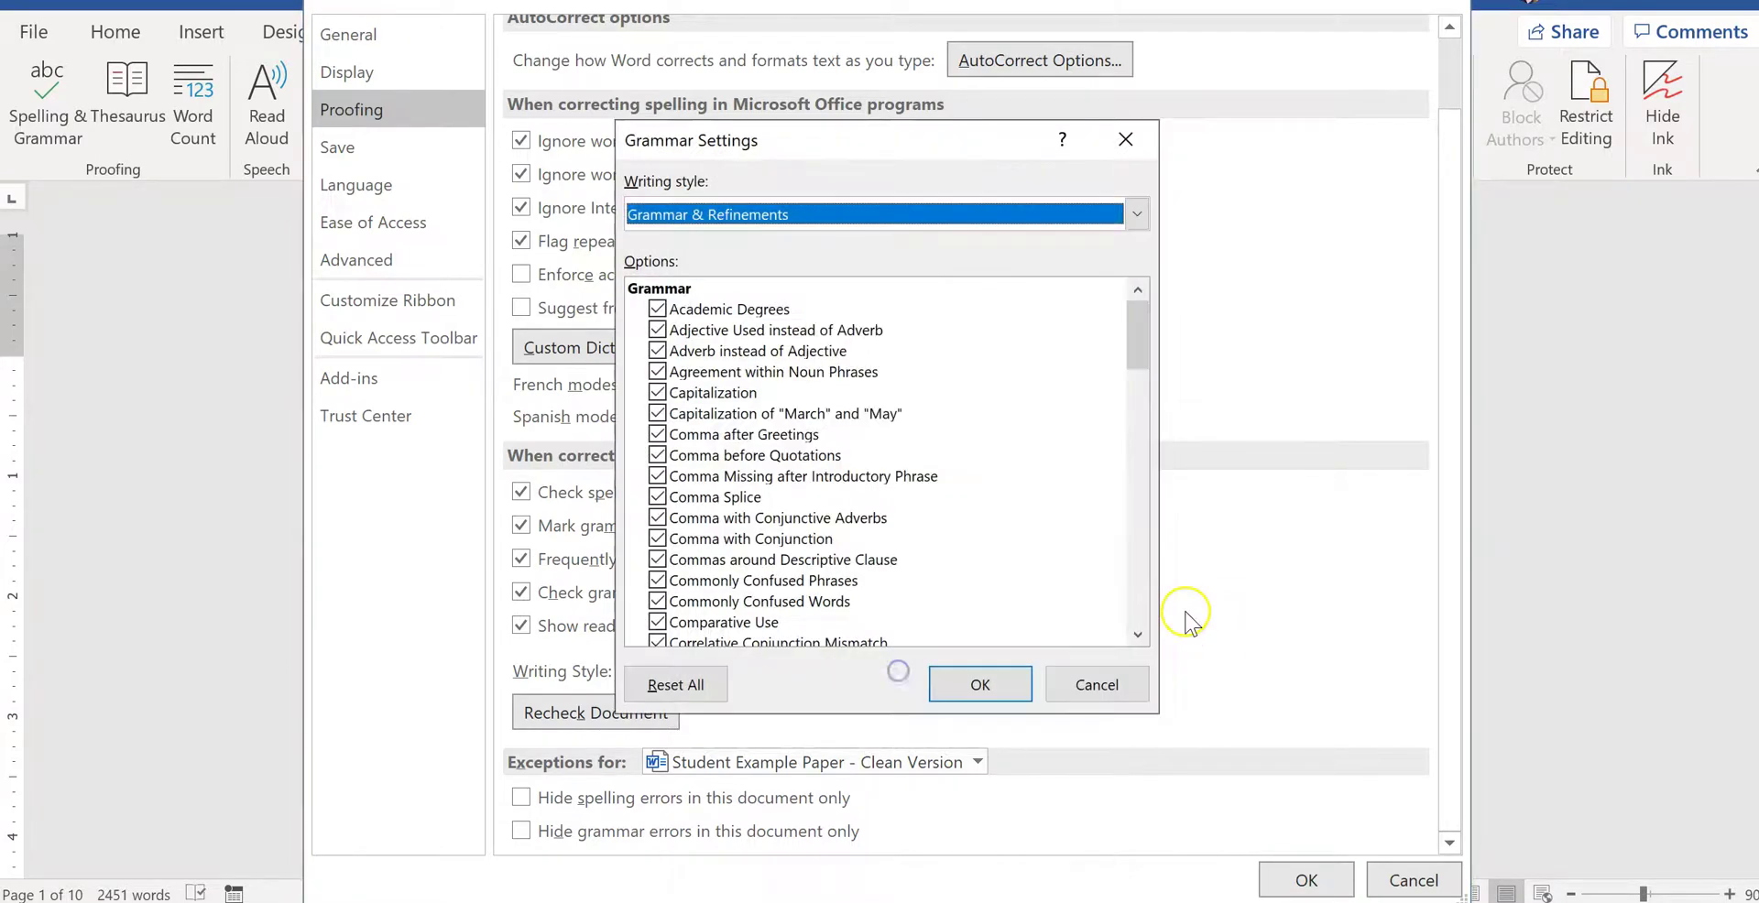
{"action": "left_click_drag", "start_coordinate": [1136, 340], "coordinate": [1134, 302]}
{"action": "scroll", "coordinate": [641, 348], "scroll_direction": "down", "scroll_amount": 4}
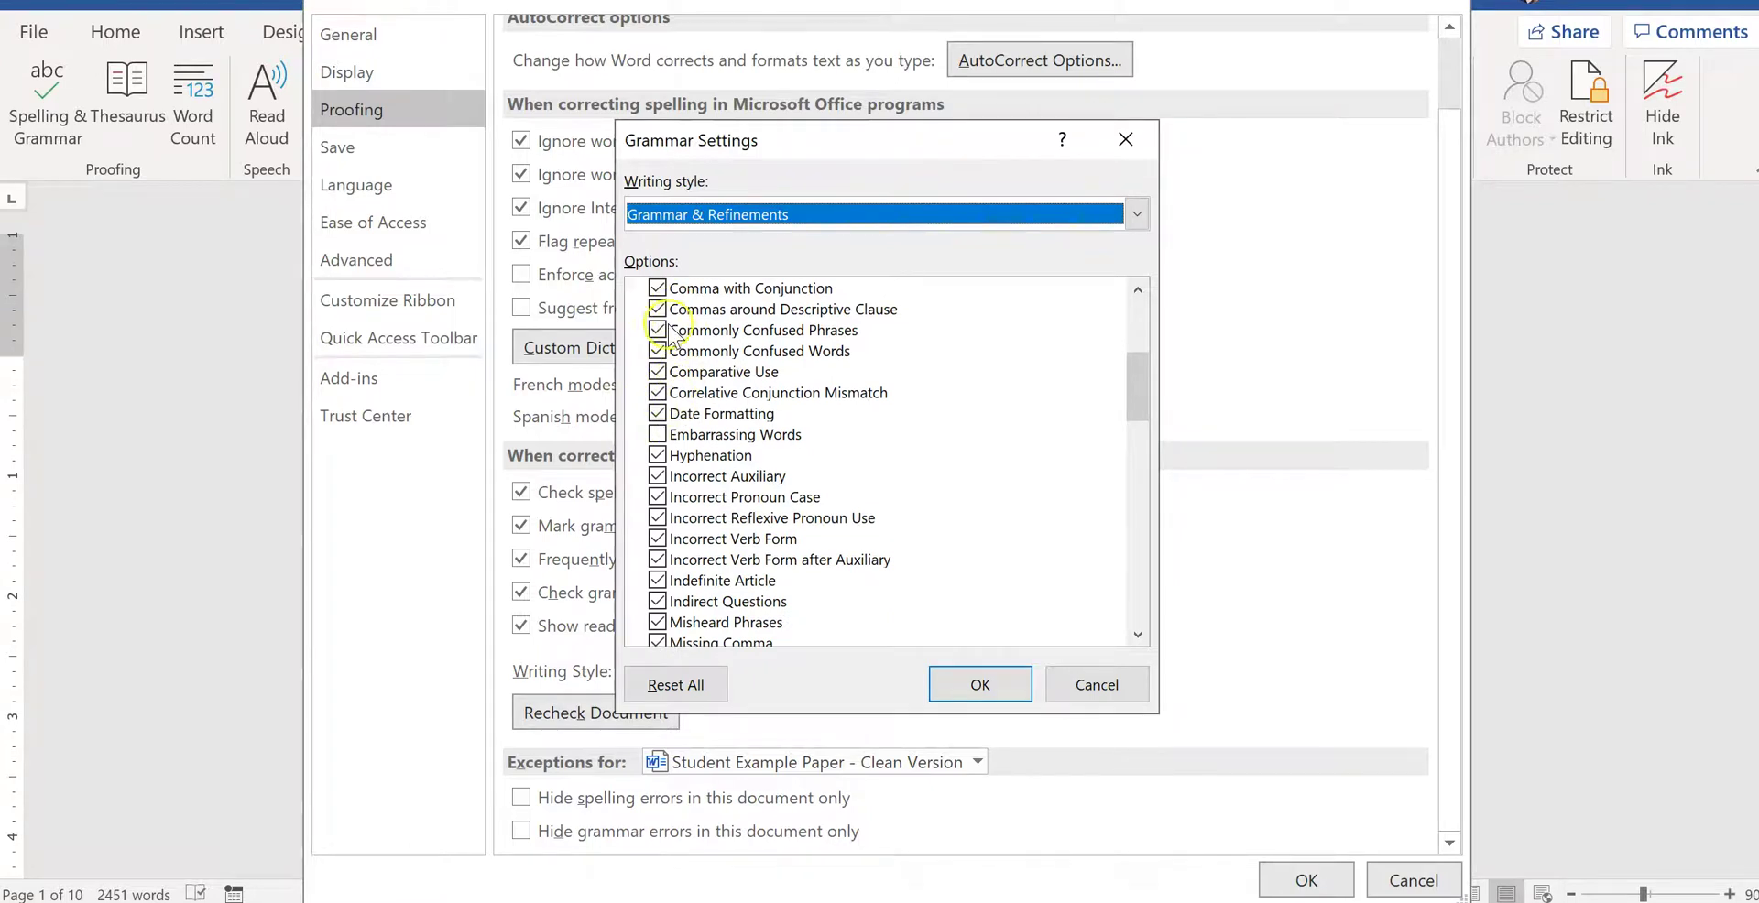
{"action": "left_click", "coordinate": [657, 436]}
{"action": "scroll", "coordinate": [1118, 407], "scroll_direction": "down", "scroll_amount": 2}
{"action": "scroll", "coordinate": [1108, 412], "scroll_direction": "down", "scroll_amount": 7}
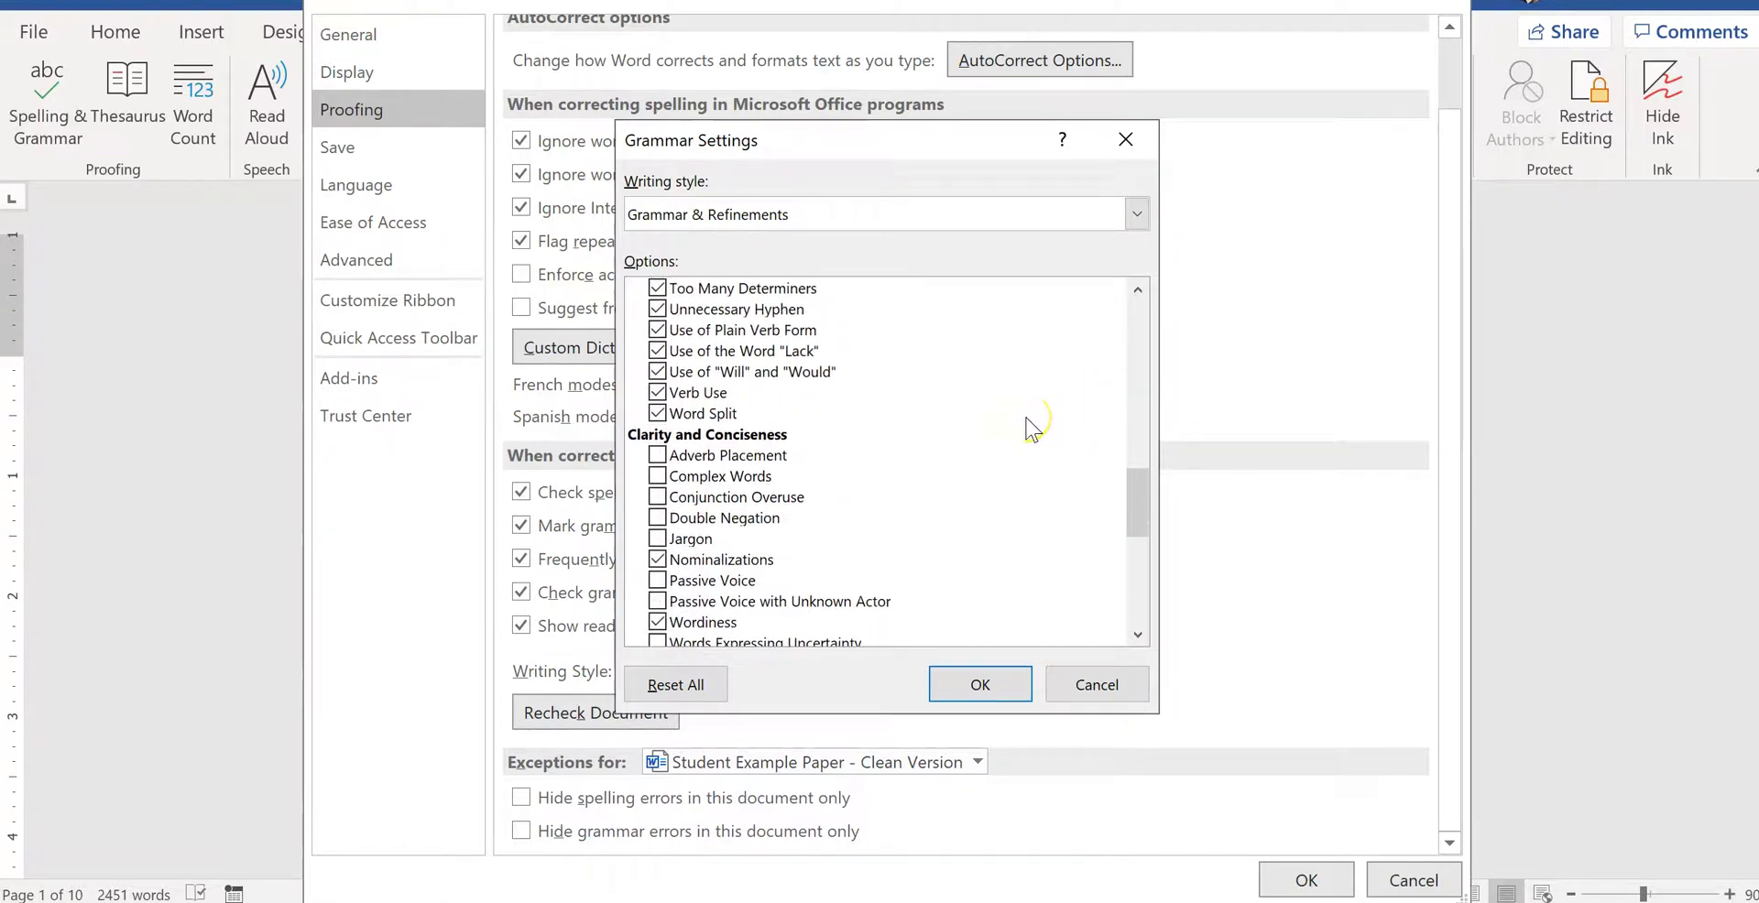
{"action": "scroll", "coordinate": [1033, 428], "scroll_direction": "down", "scroll_amount": 1}
{"action": "left_click", "coordinate": [657, 394]}
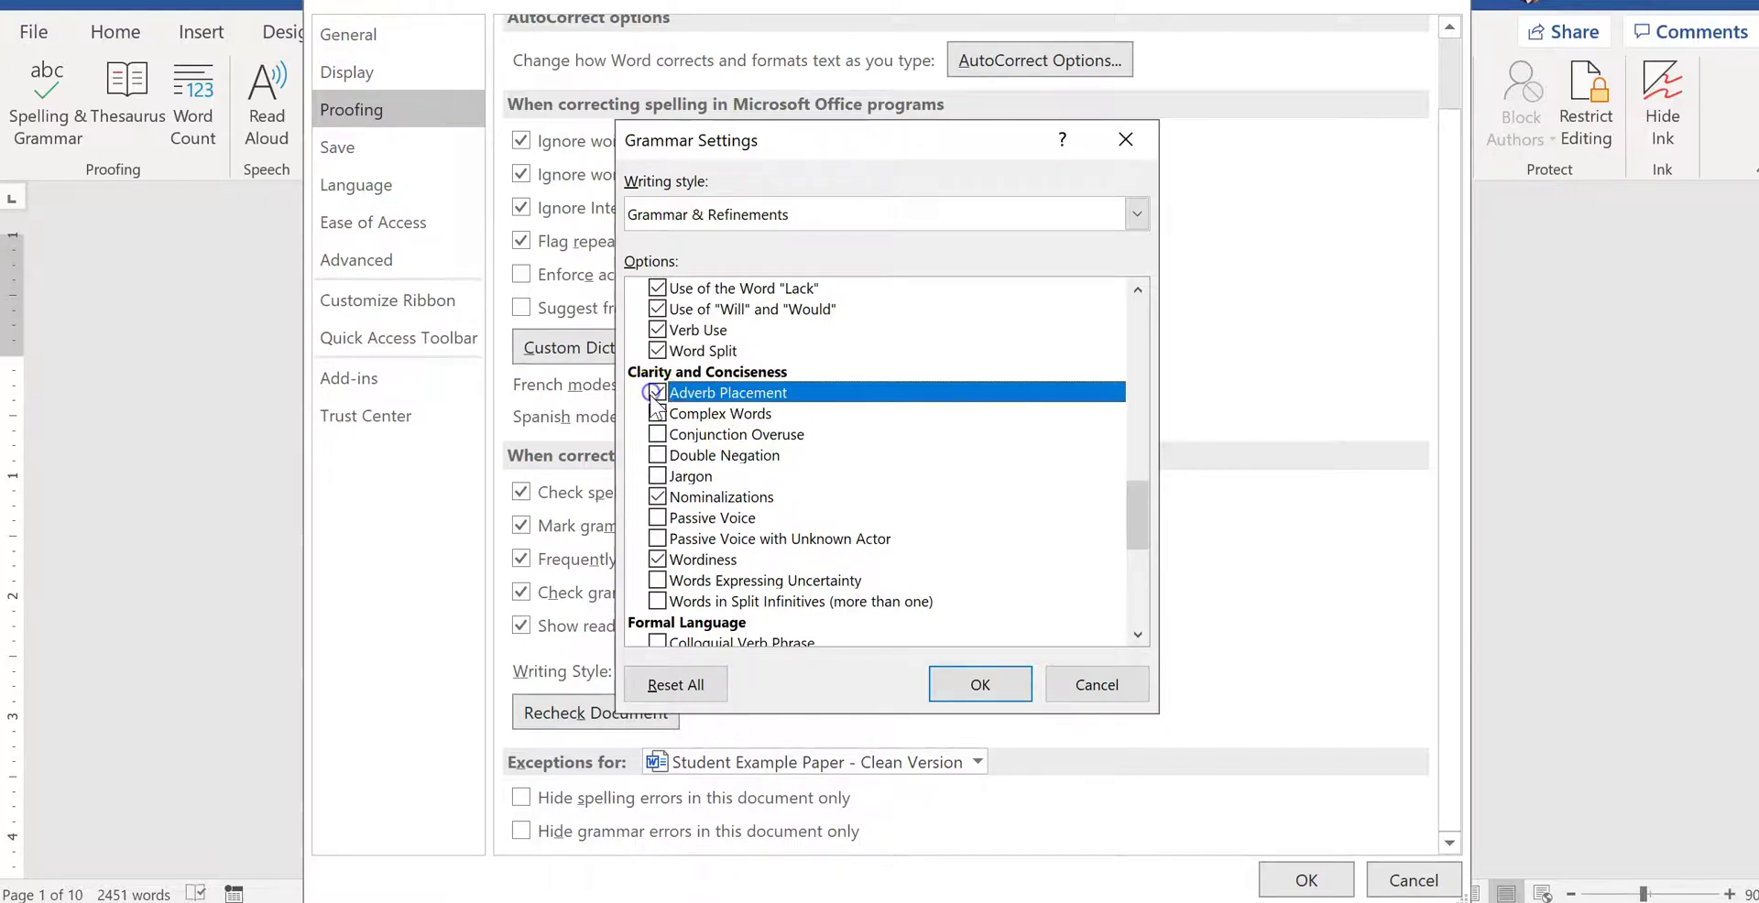
Tick Double Negation and Passive Voice, leaving Complex Words and Conjunction Overuse off
{"action": "left_click", "coordinate": [657, 414]}
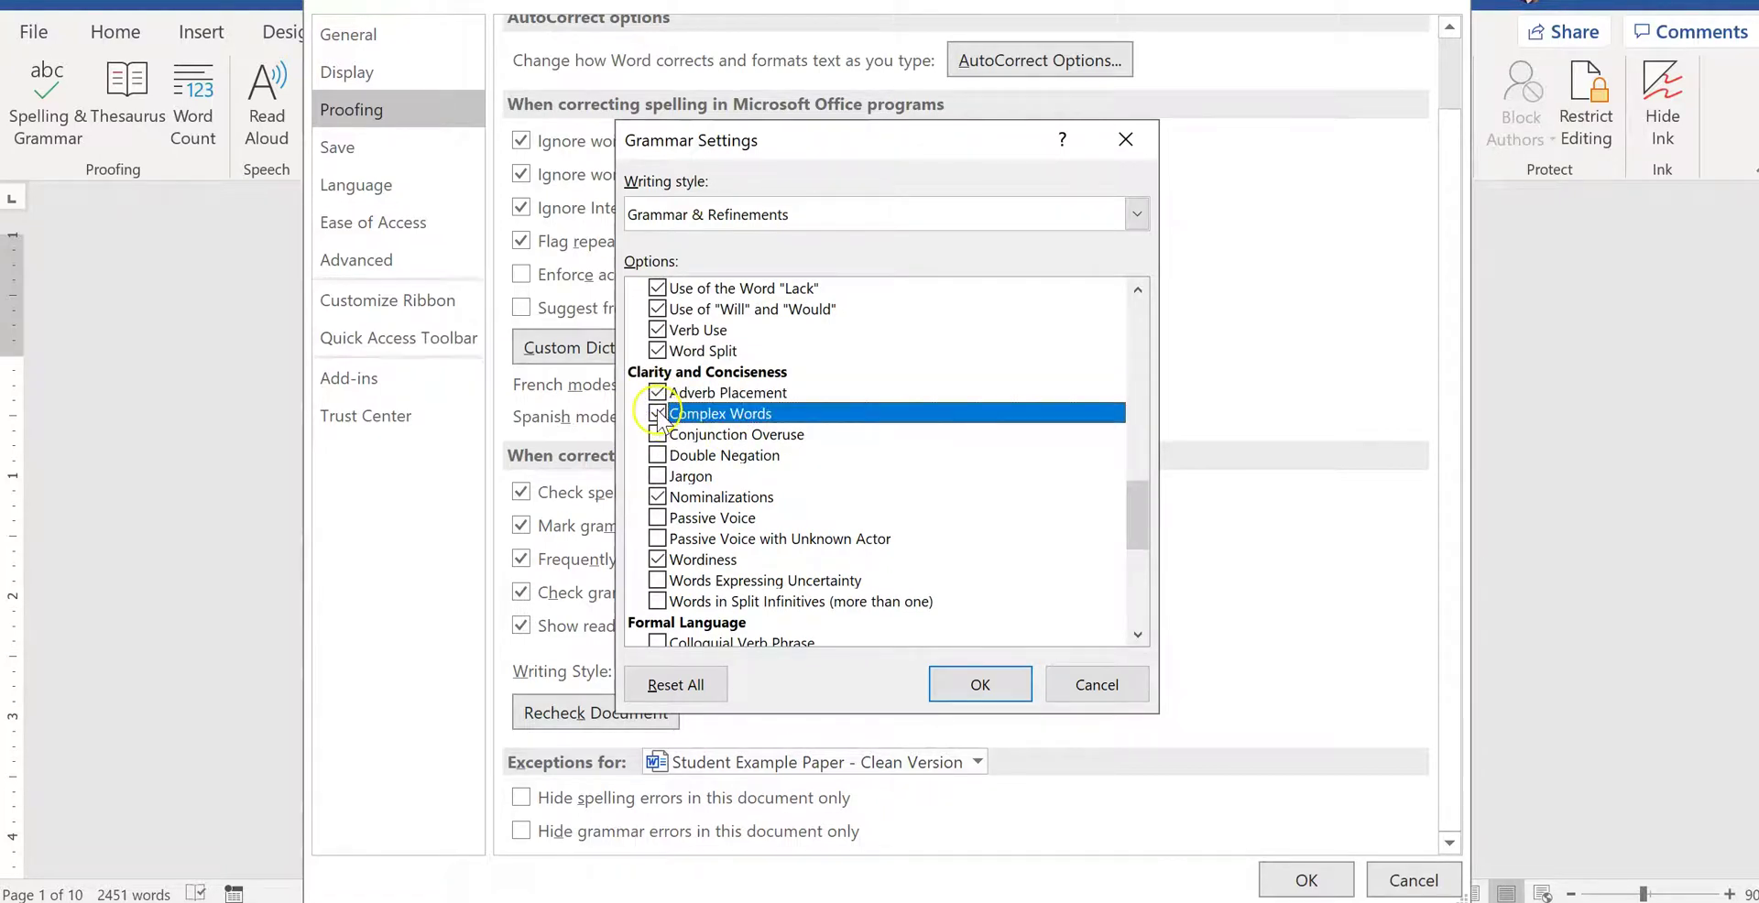
{"action": "left_click", "coordinate": [659, 427]}
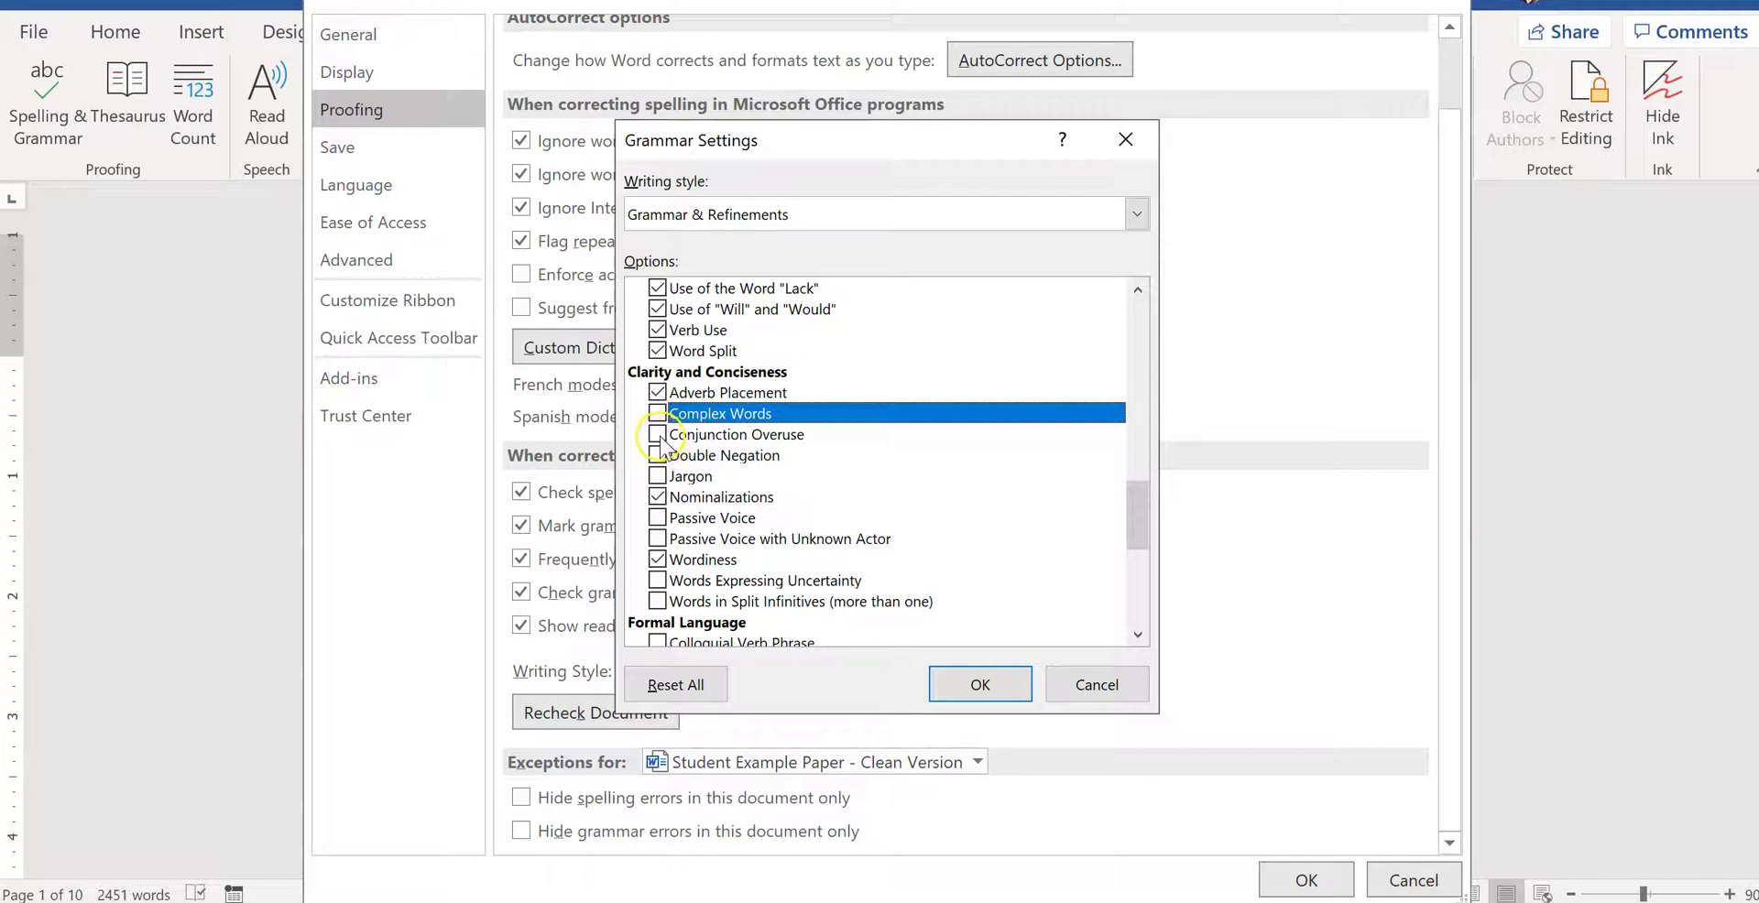
{"action": "left_click", "coordinate": [658, 435]}
{"action": "left_click", "coordinate": [658, 435]}
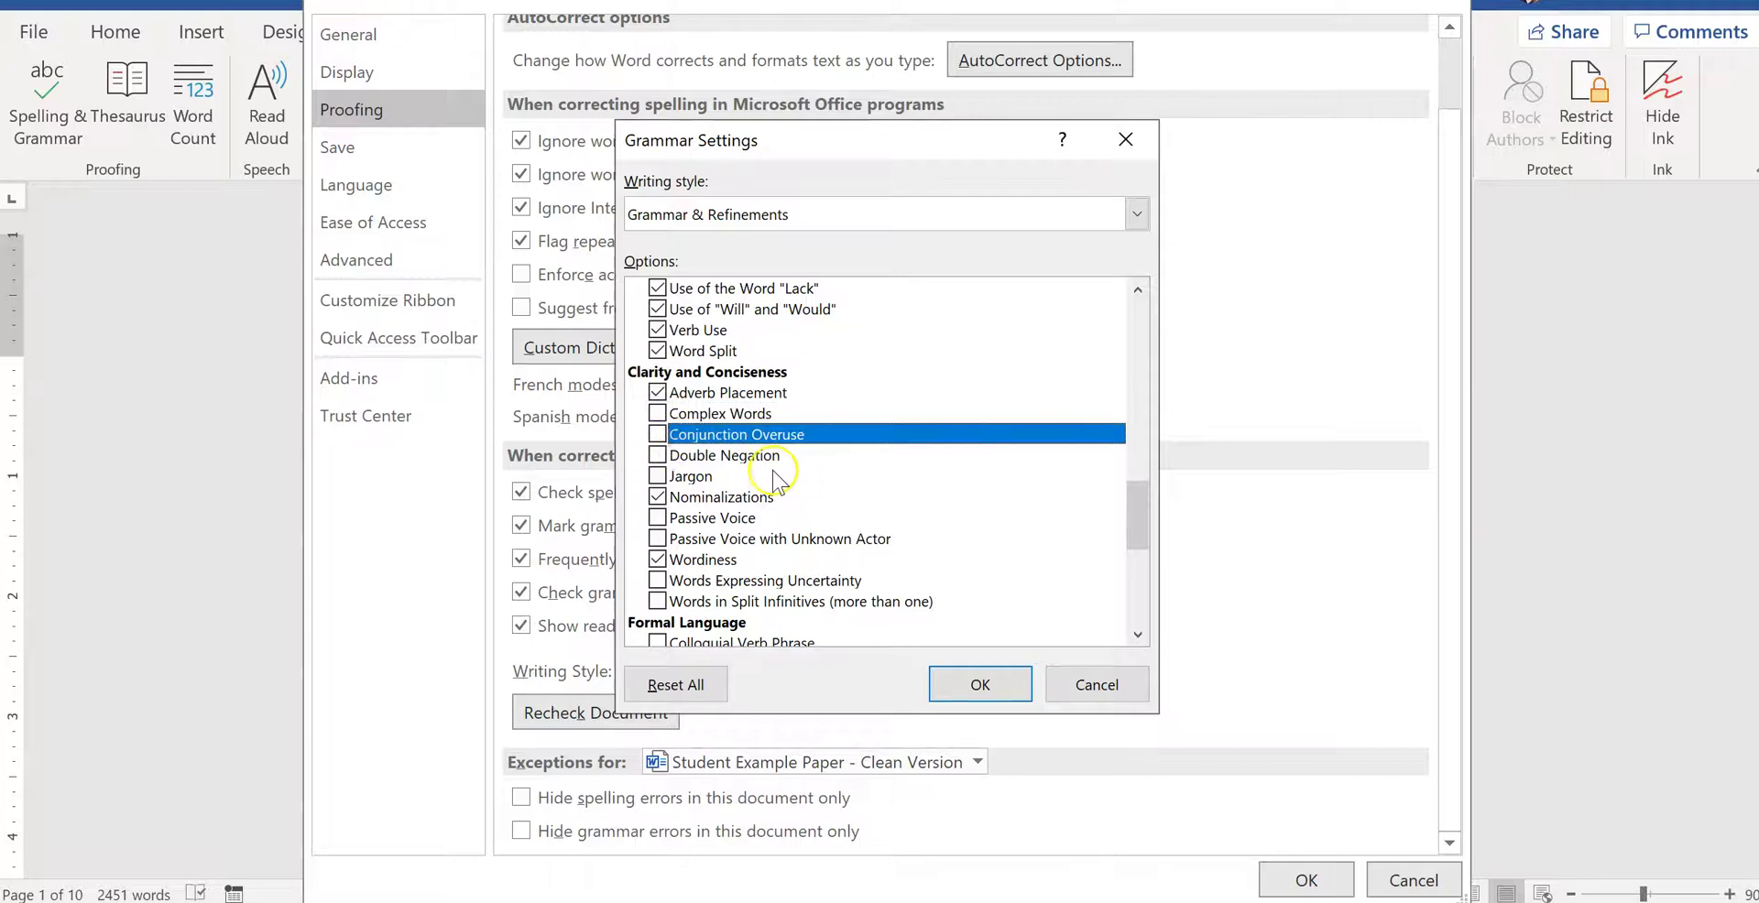
{"action": "scroll", "coordinate": [806, 463], "scroll_direction": "down", "scroll_amount": 1}
{"action": "left_click", "coordinate": [657, 393]}
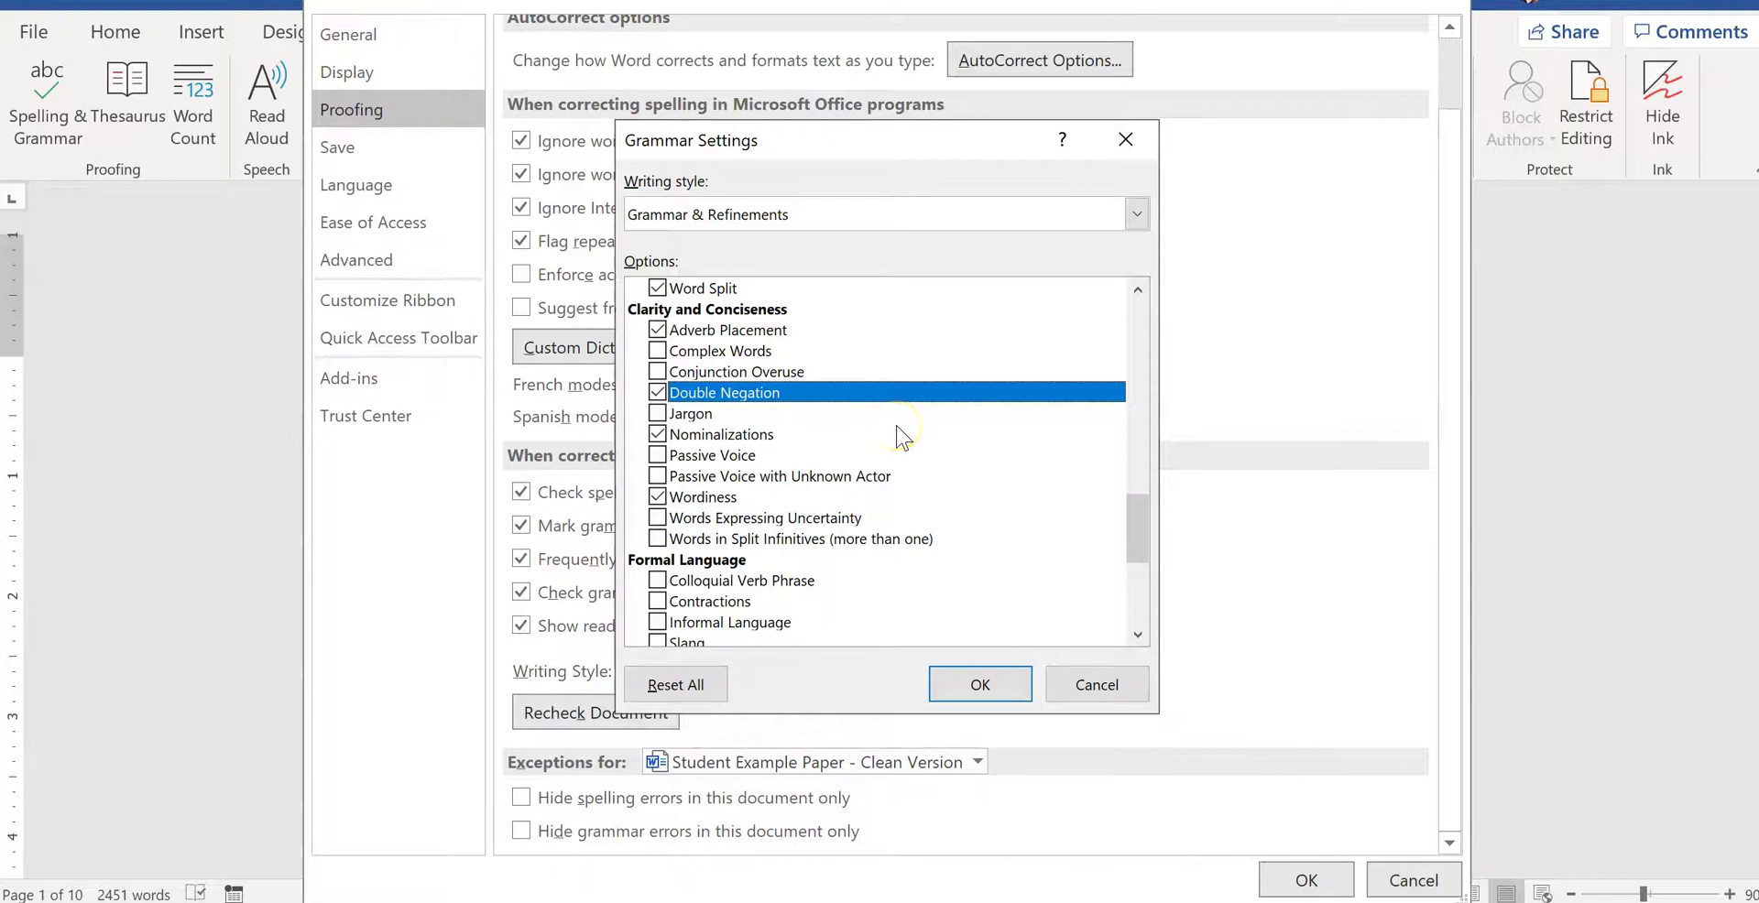
{"action": "left_click", "coordinate": [658, 414]}
{"action": "scroll", "coordinate": [785, 476], "scroll_direction": "down", "scroll_amount": 1}
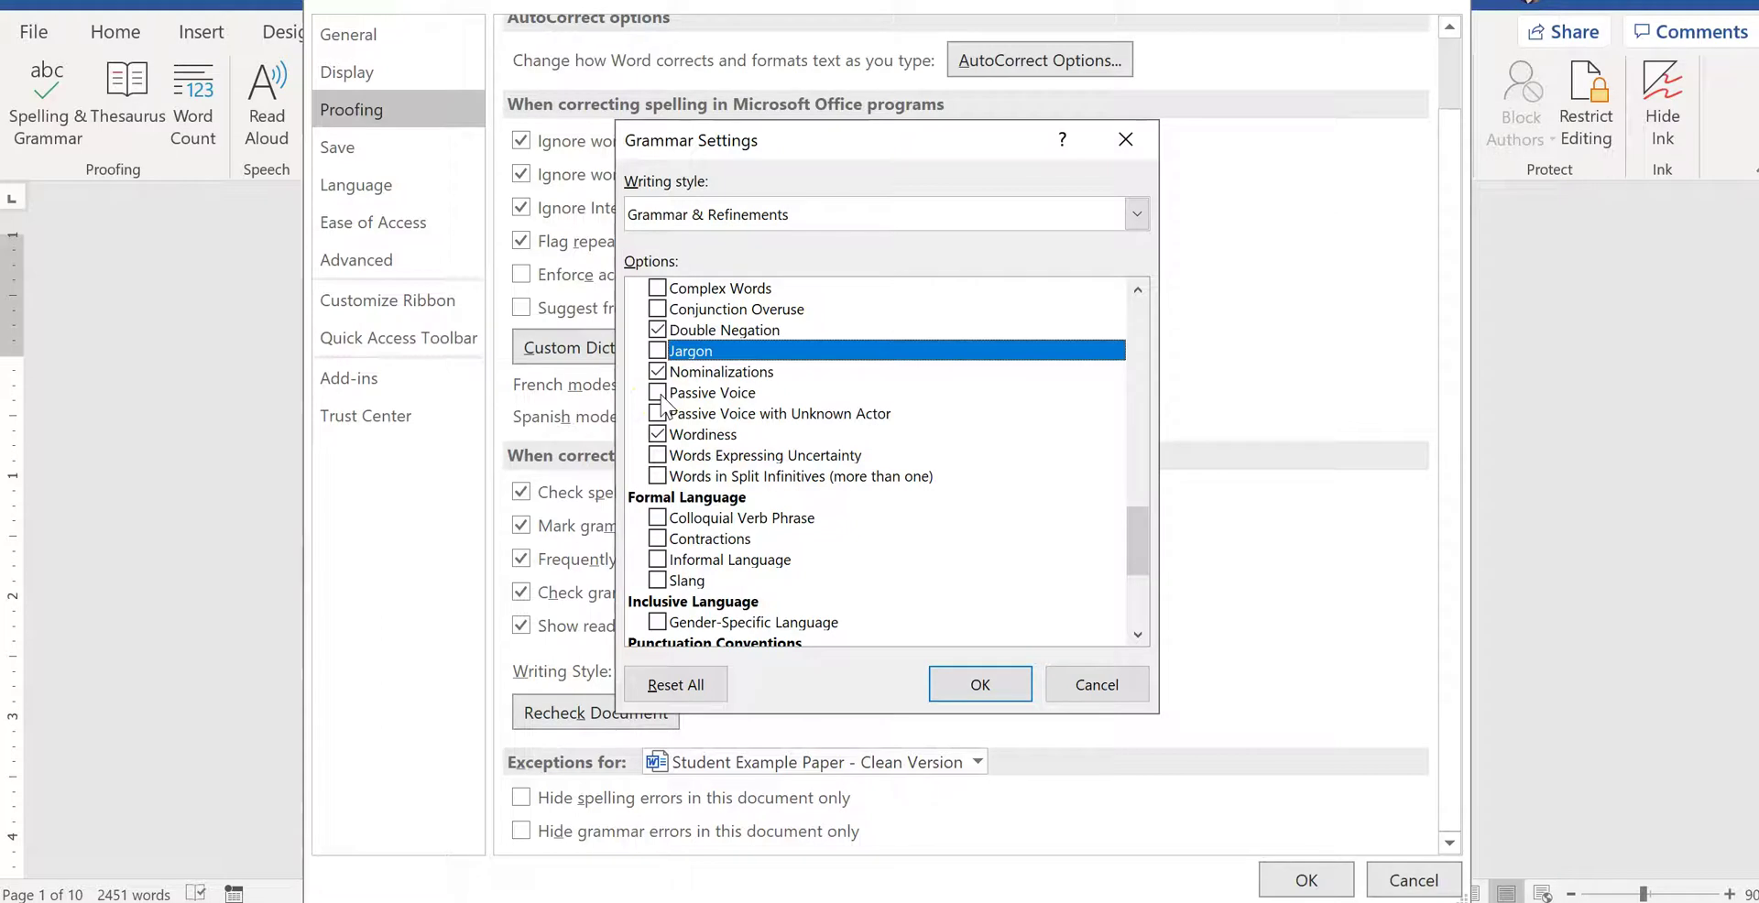
{"action": "left_click", "coordinate": [658, 394]}
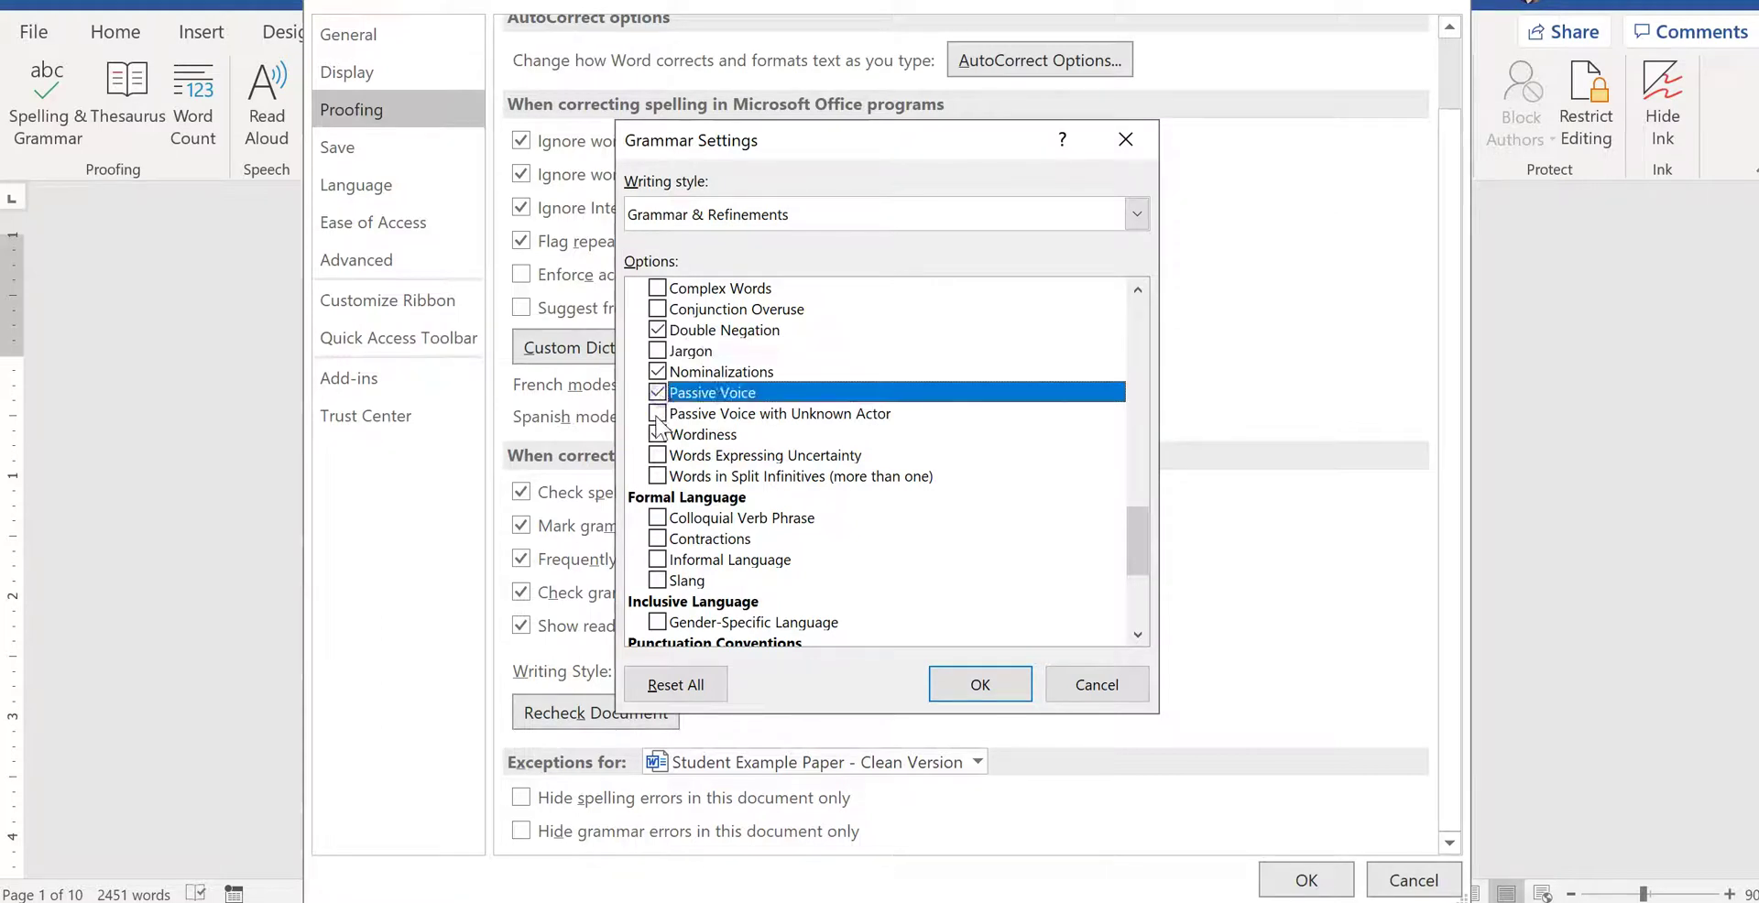
{"action": "scroll", "coordinate": [738, 463], "scroll_direction": "down", "scroll_amount": 1}
{"action": "scroll", "coordinate": [733, 454], "scroll_direction": "down", "scroll_amount": 1}
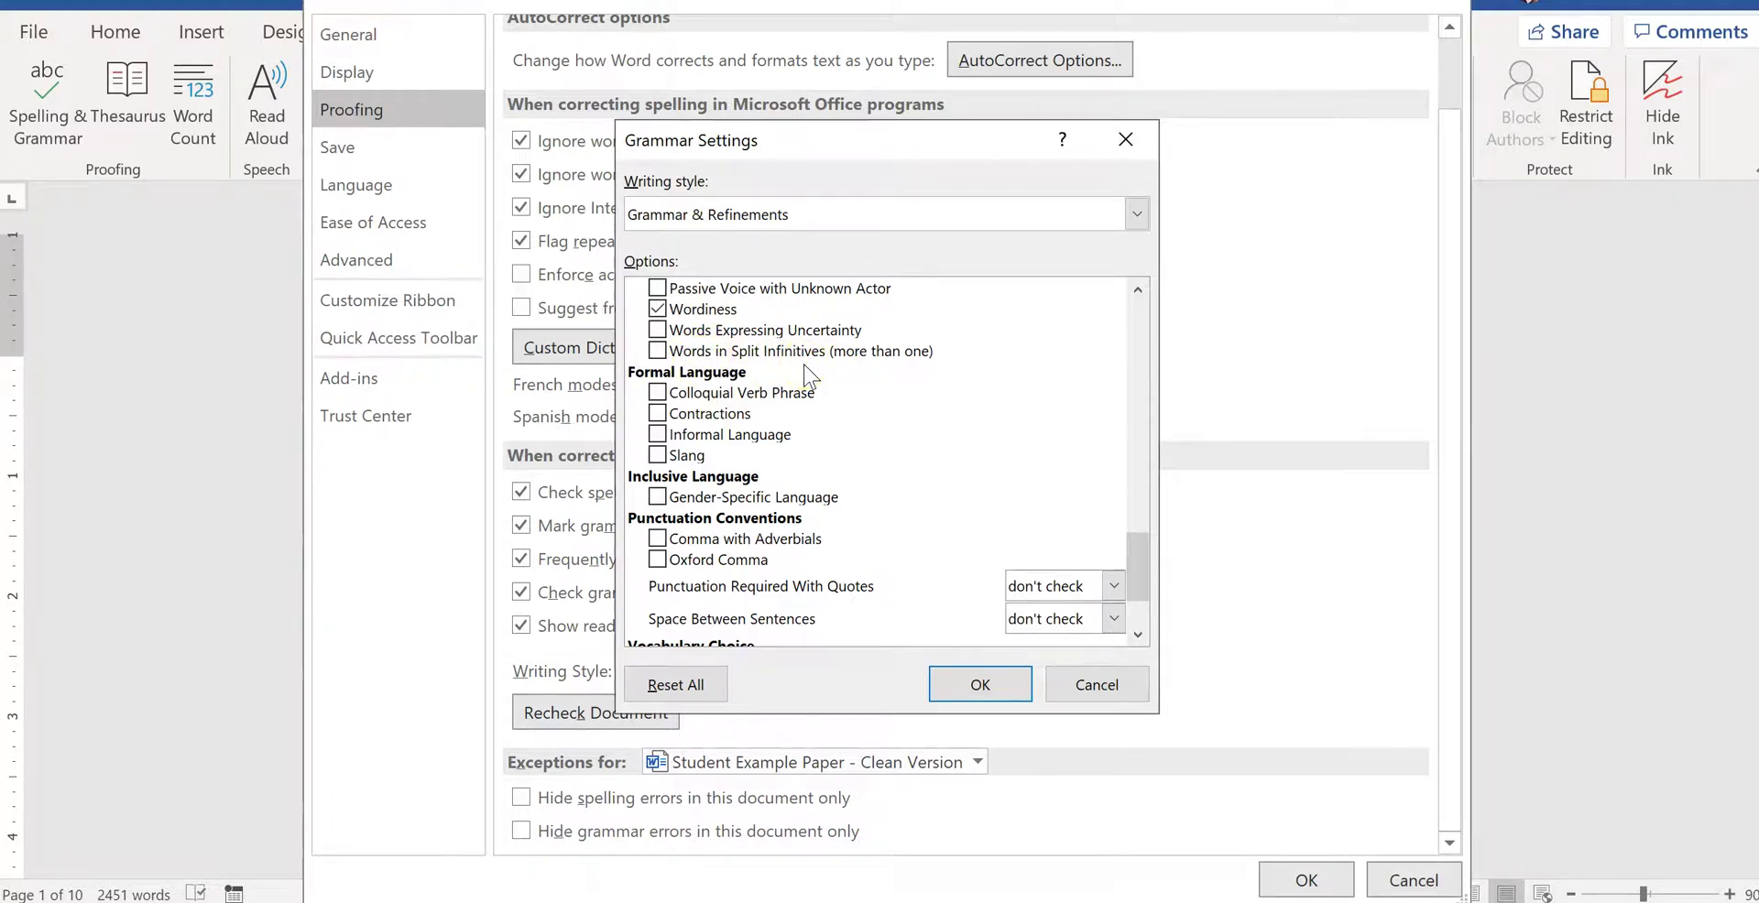
Tick the Slang check, leaving Contractions and Informal Language unticked
{"action": "left_click", "coordinate": [658, 353]}
{"action": "scroll", "coordinate": [824, 384], "scroll_direction": "down", "scroll_amount": 1}
{"action": "left_click", "coordinate": [656, 330]}
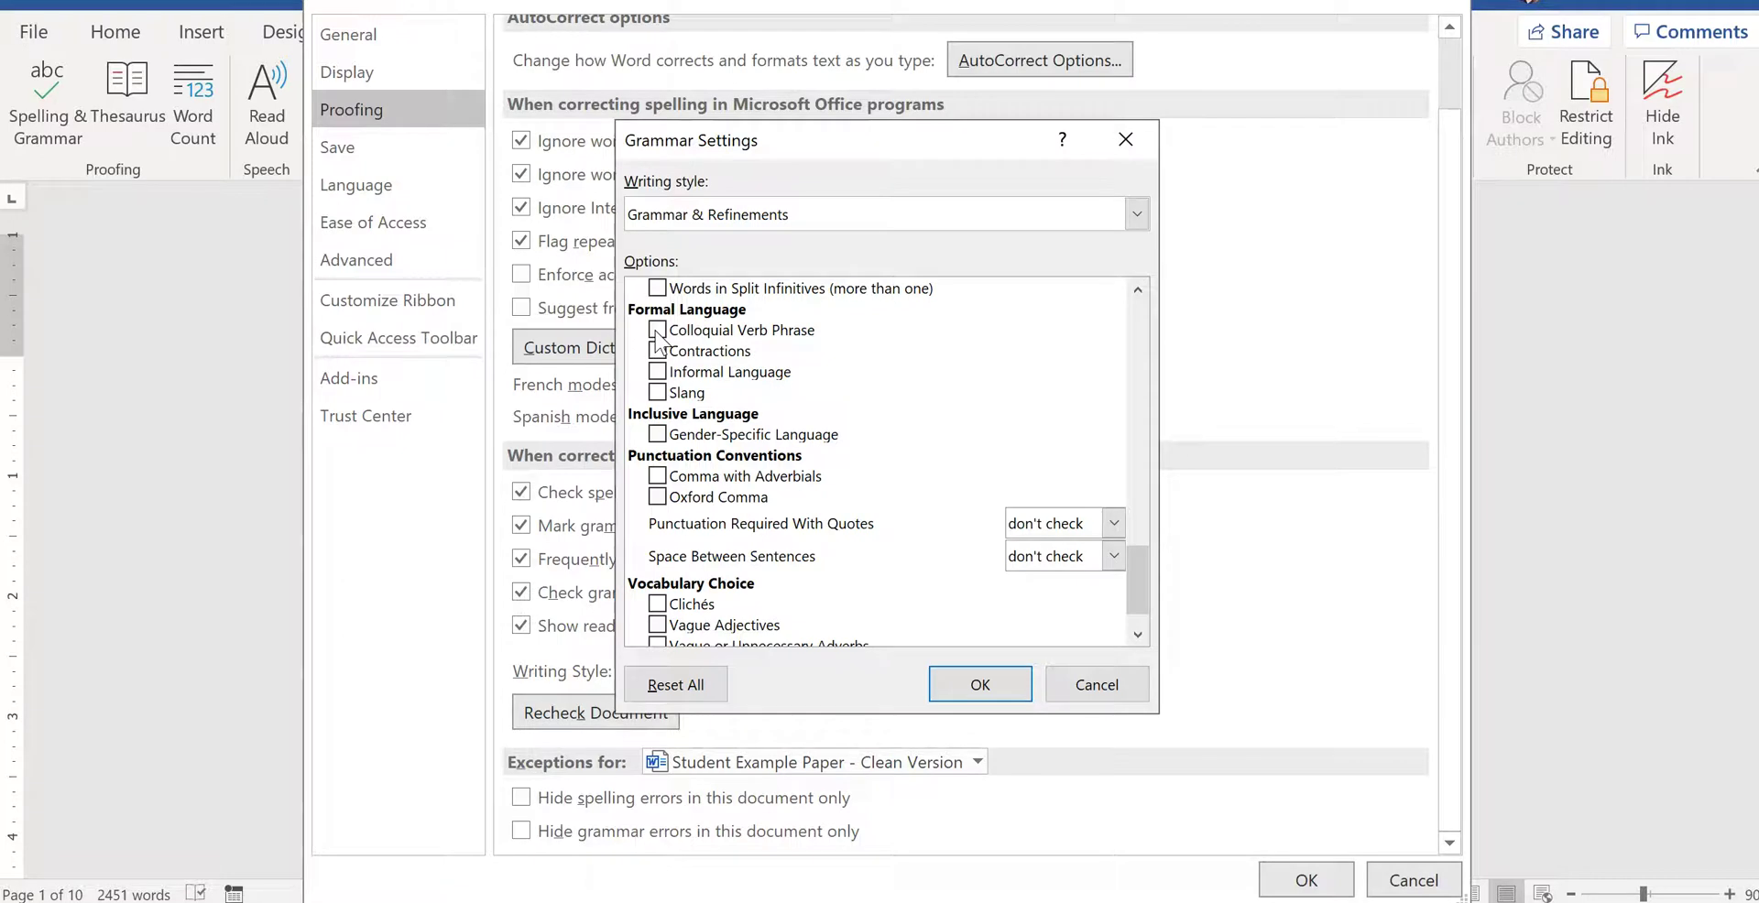
{"action": "left_click", "coordinate": [697, 372]}
{"action": "scroll", "coordinate": [787, 352], "scroll_direction": "down", "scroll_amount": 1}
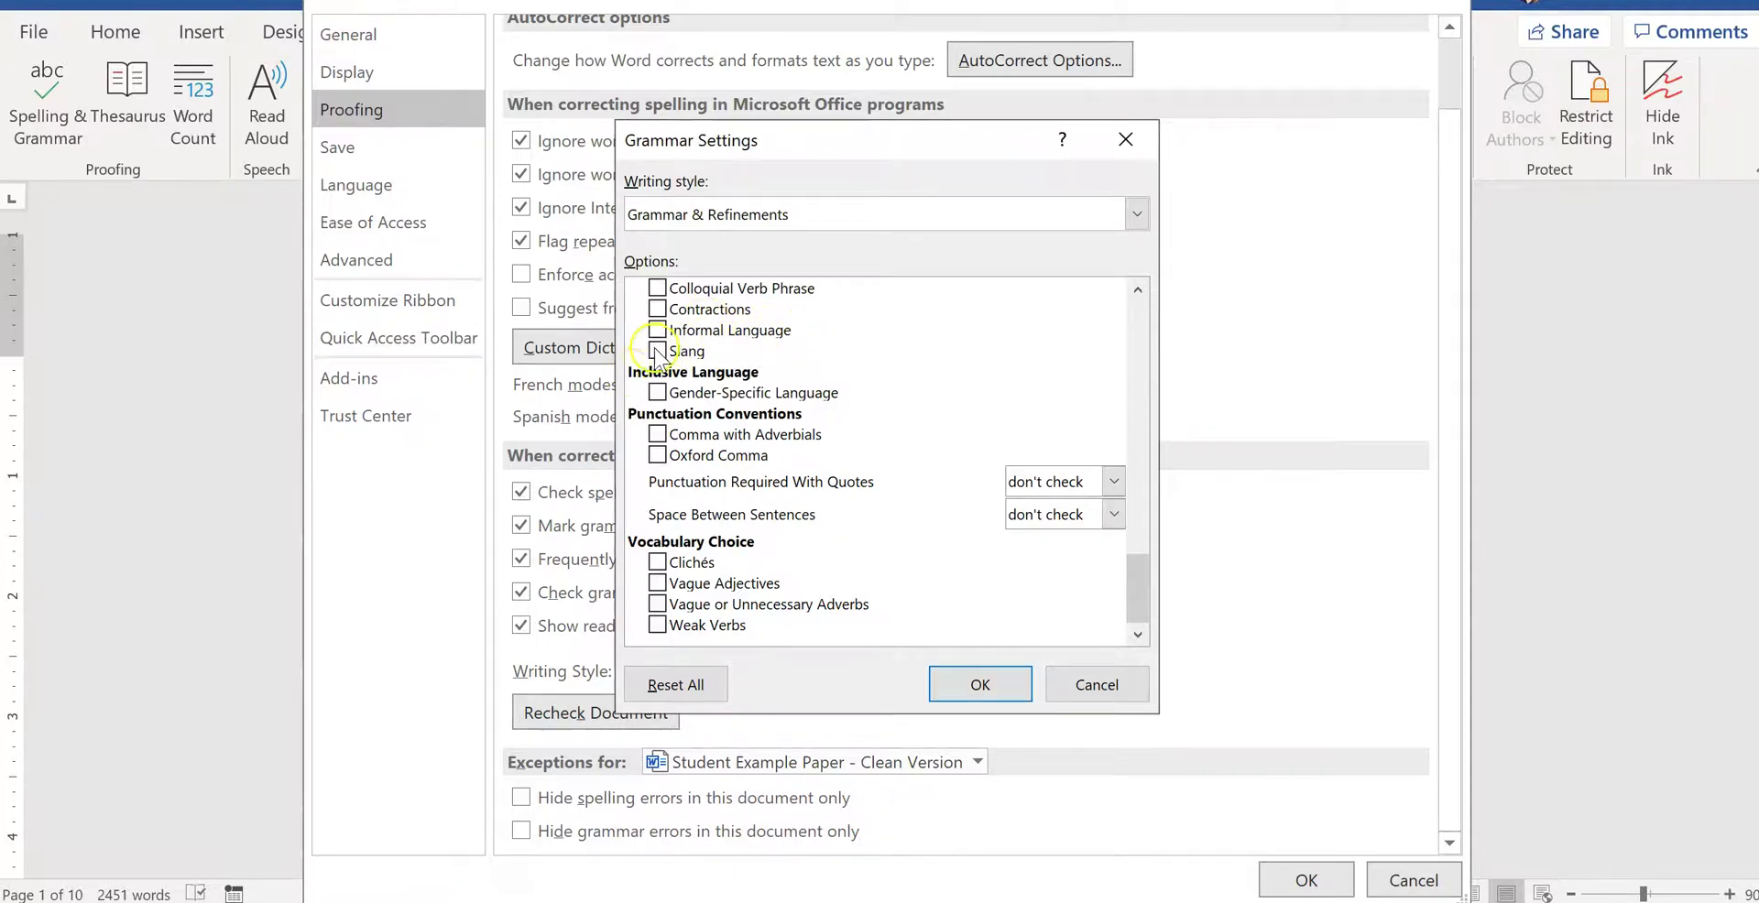
{"action": "left_click", "coordinate": [695, 353]}
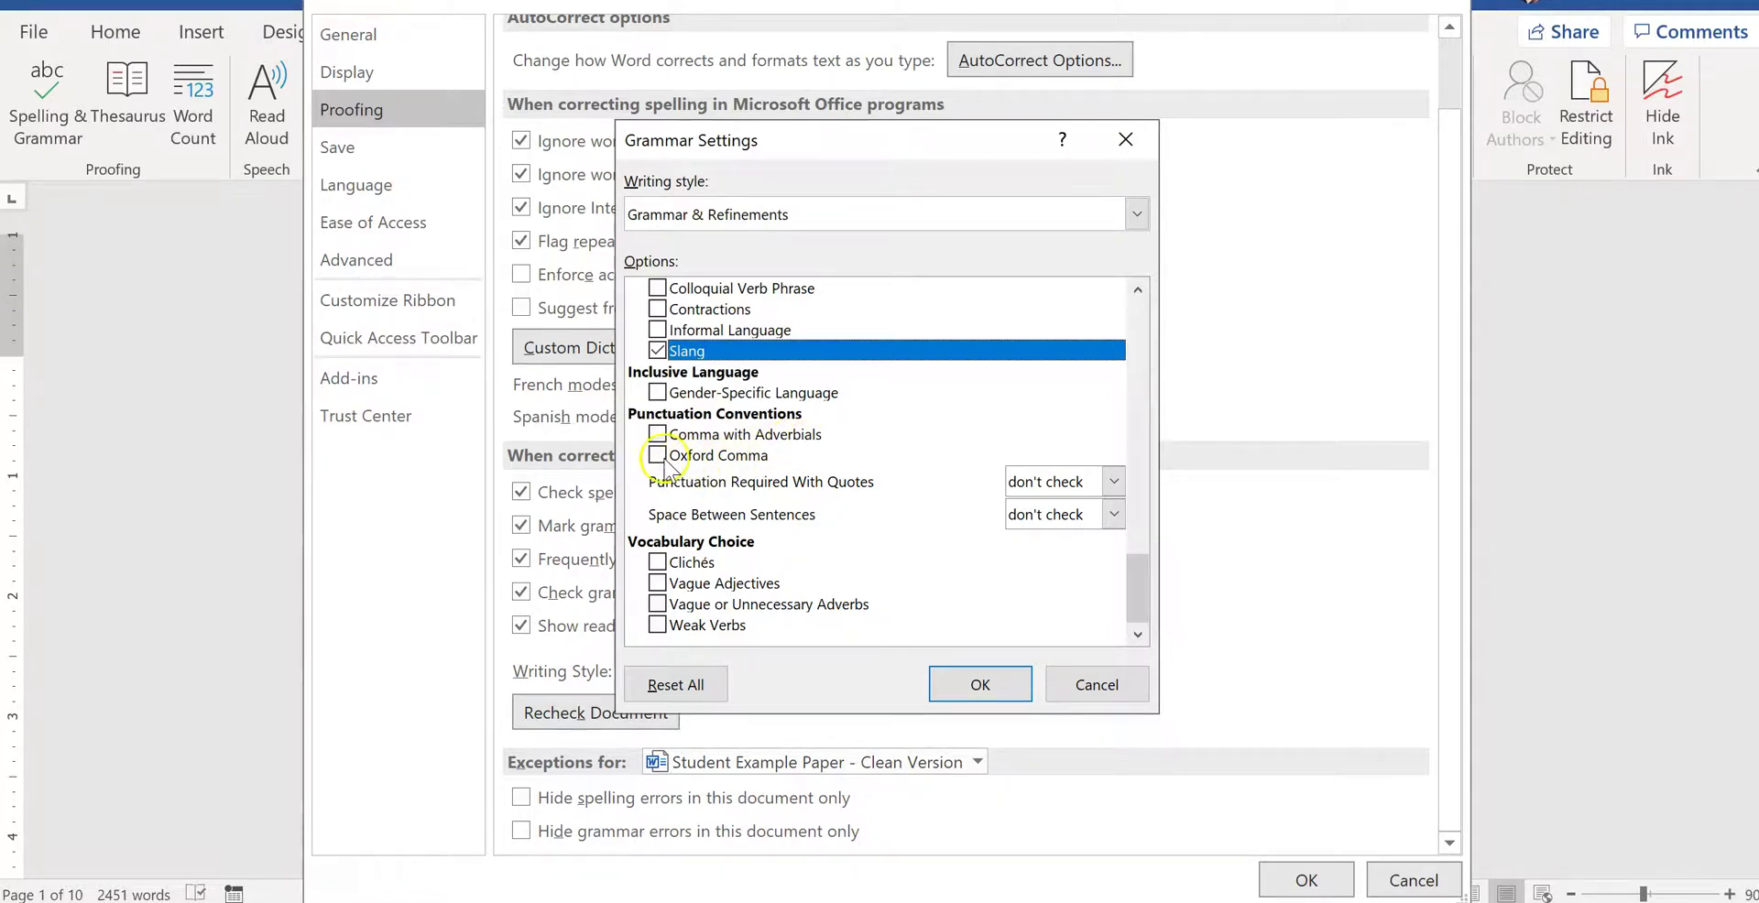
Tick Oxford Comma, Clichés, Vague Adjectives, Vague or Unnecessary Adverbs and Weak Verbs
{"action": "left_click", "coordinate": [658, 455]}
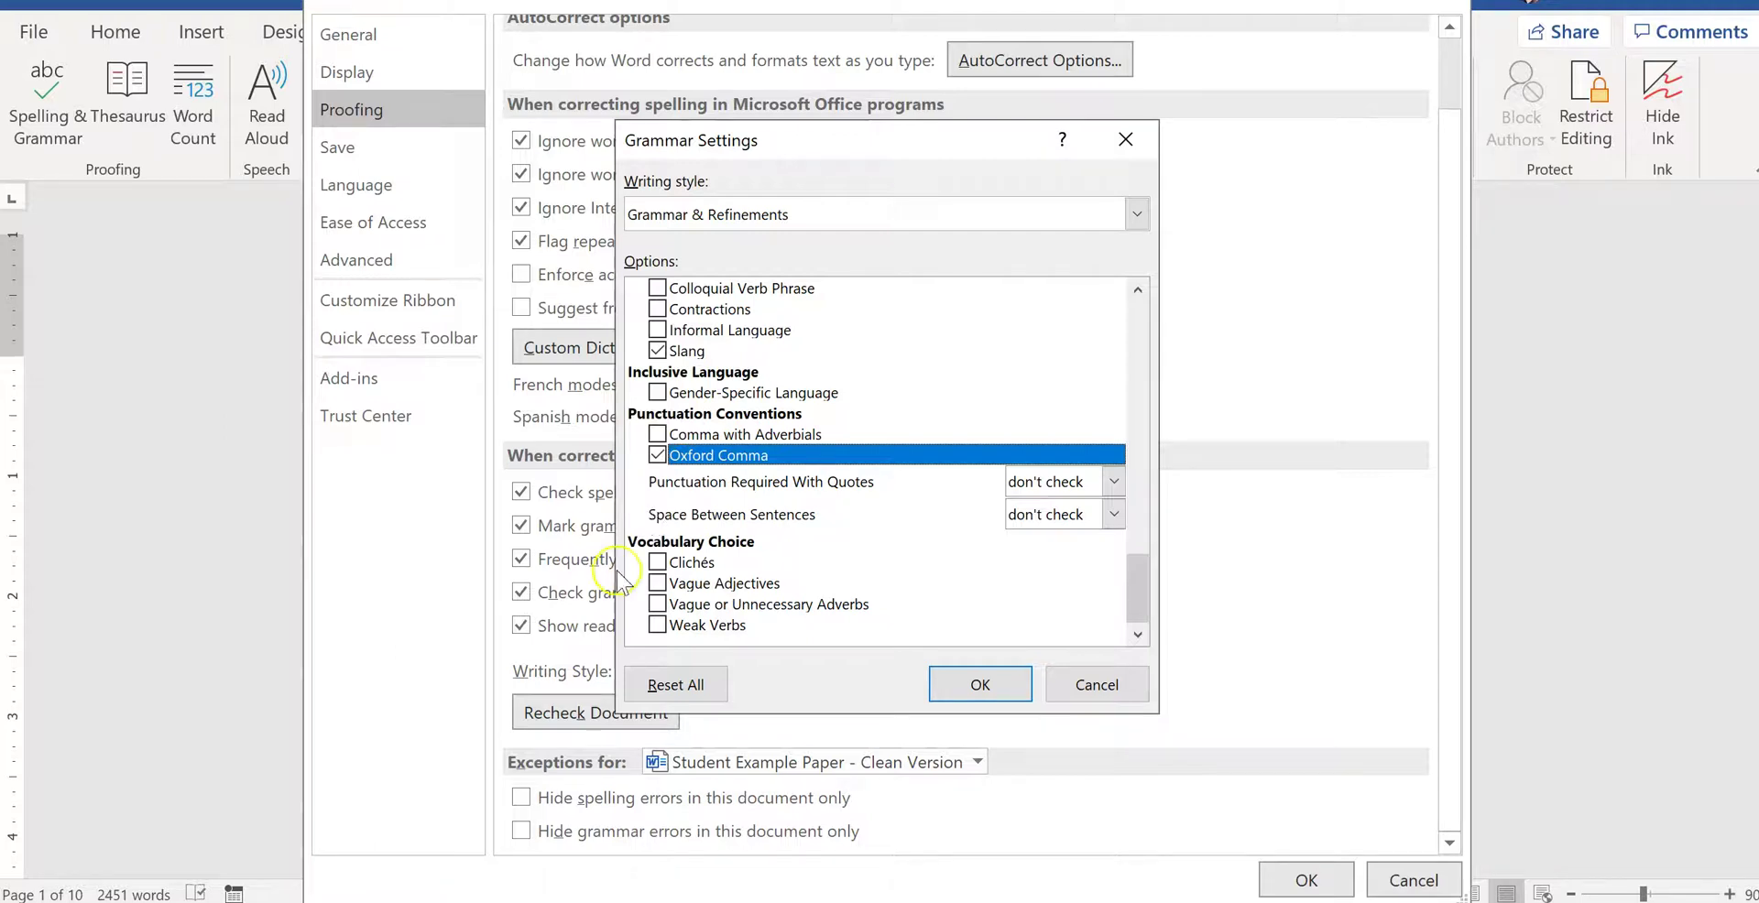
{"action": "left_click", "coordinate": [656, 562]}
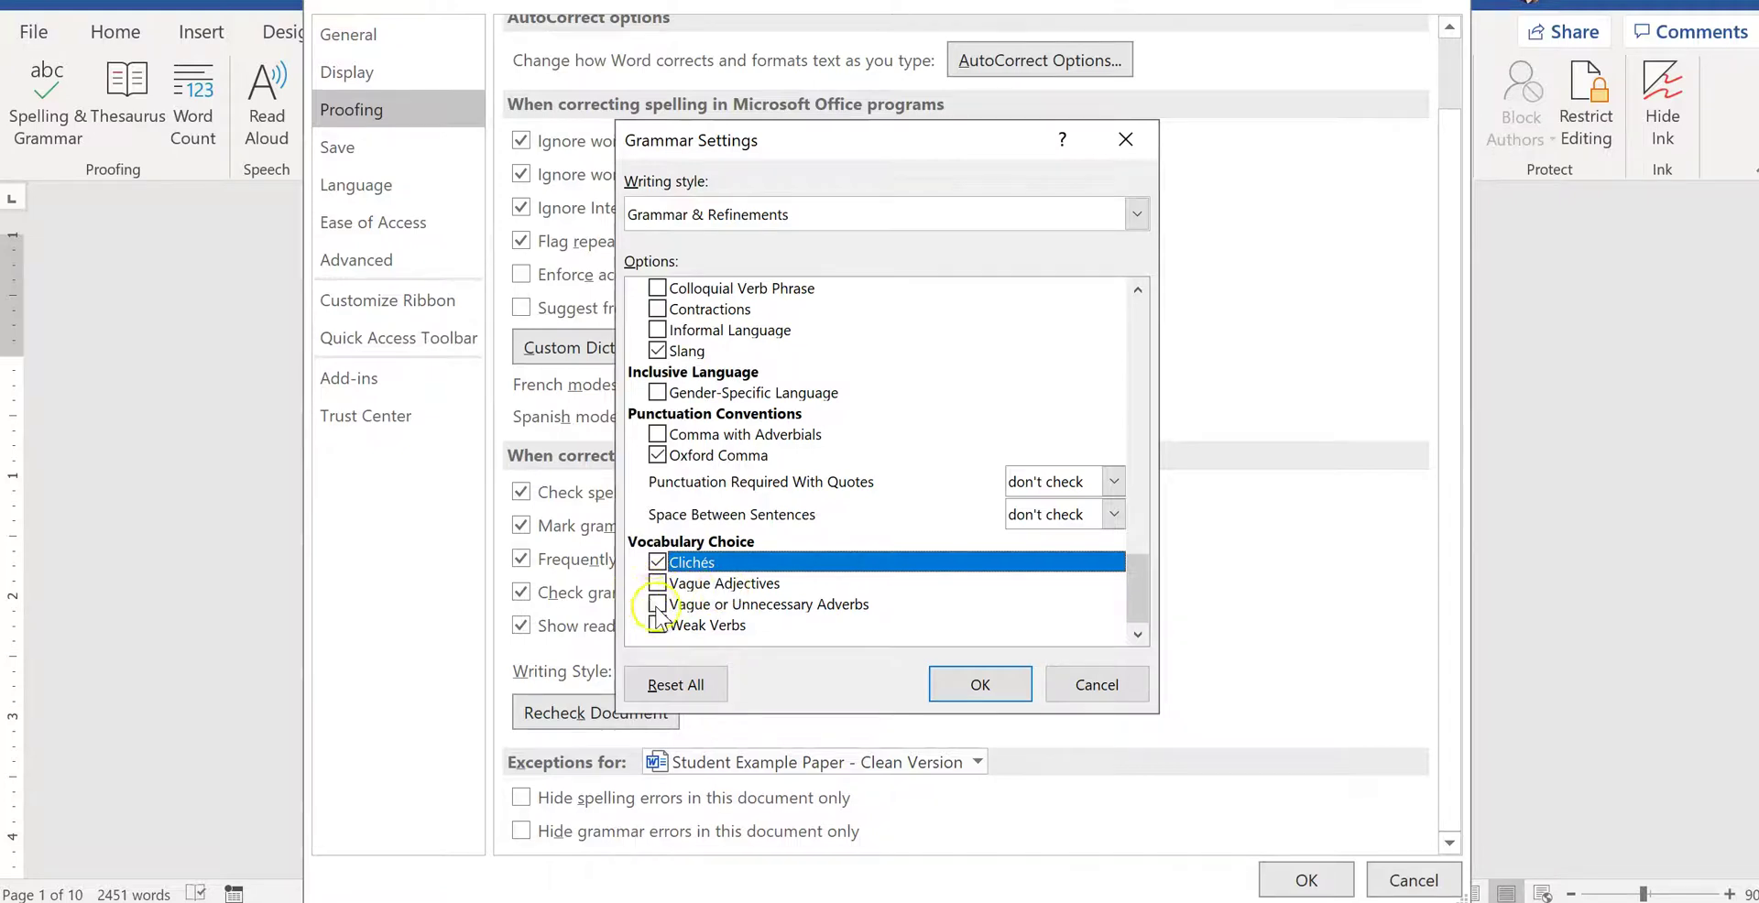
{"action": "left_click", "coordinate": [656, 605]}
{"action": "left_click", "coordinate": [656, 583]}
{"action": "left_click", "coordinate": [657, 625]}
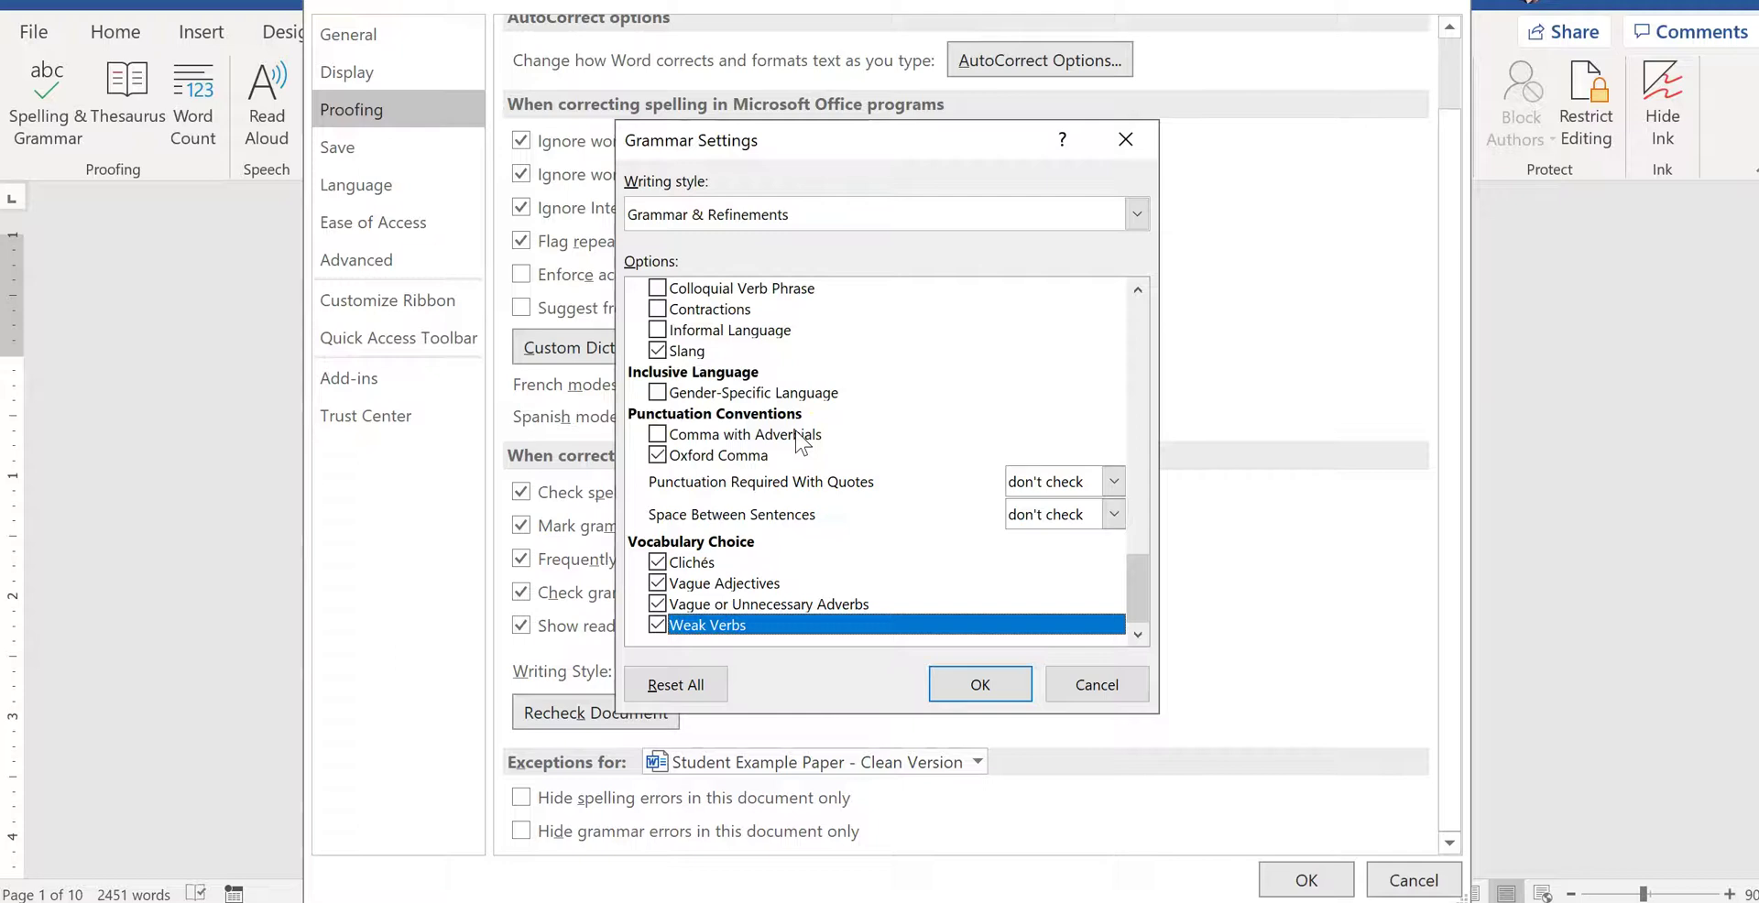
Confirm Grammar Settings and Word Options, then run Spelling & Grammar on the paper
{"action": "left_click", "coordinate": [953, 683]}
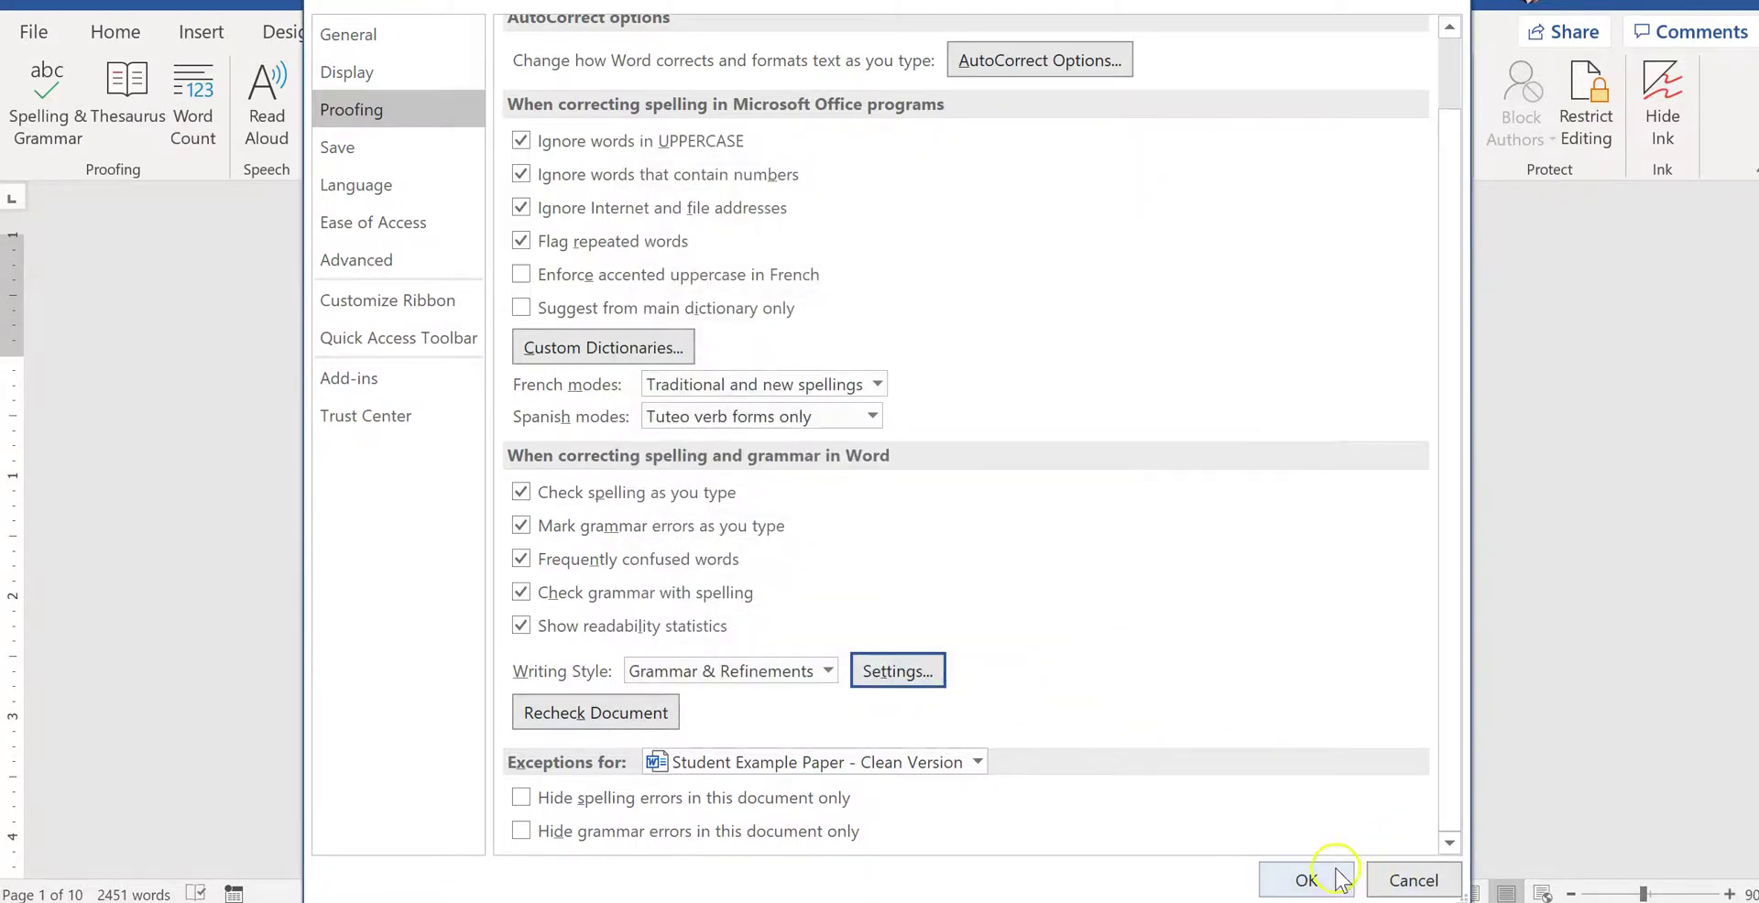
{"action": "left_click", "coordinate": [1306, 879]}
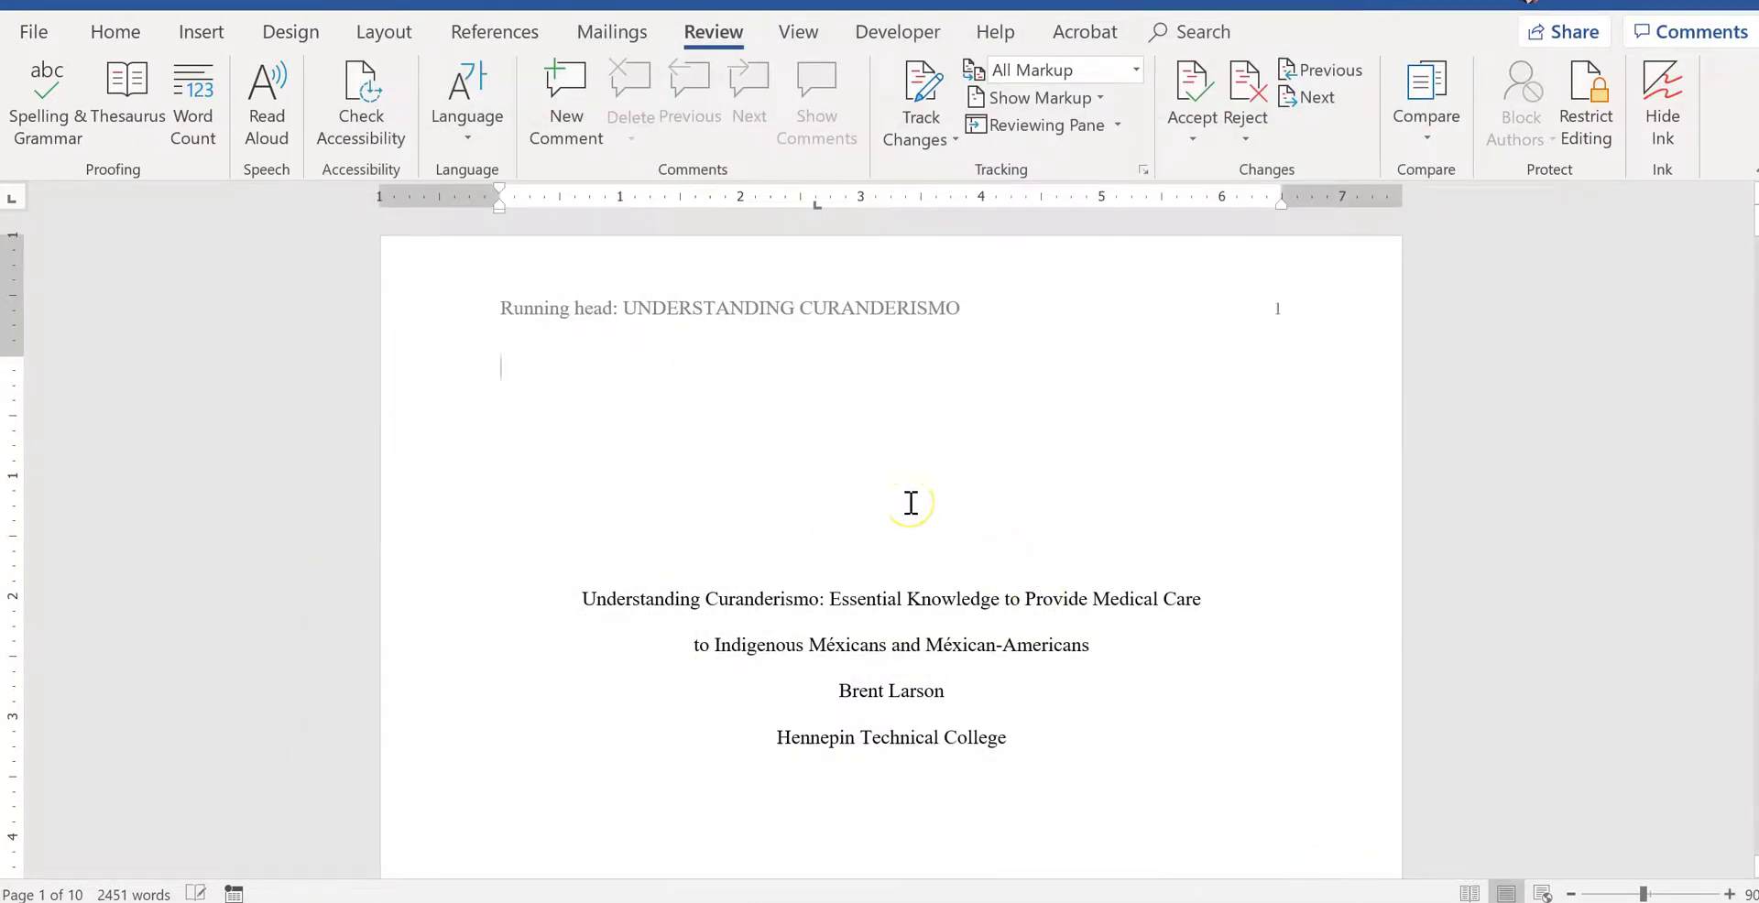
{"action": "left_click", "coordinate": [43, 96]}
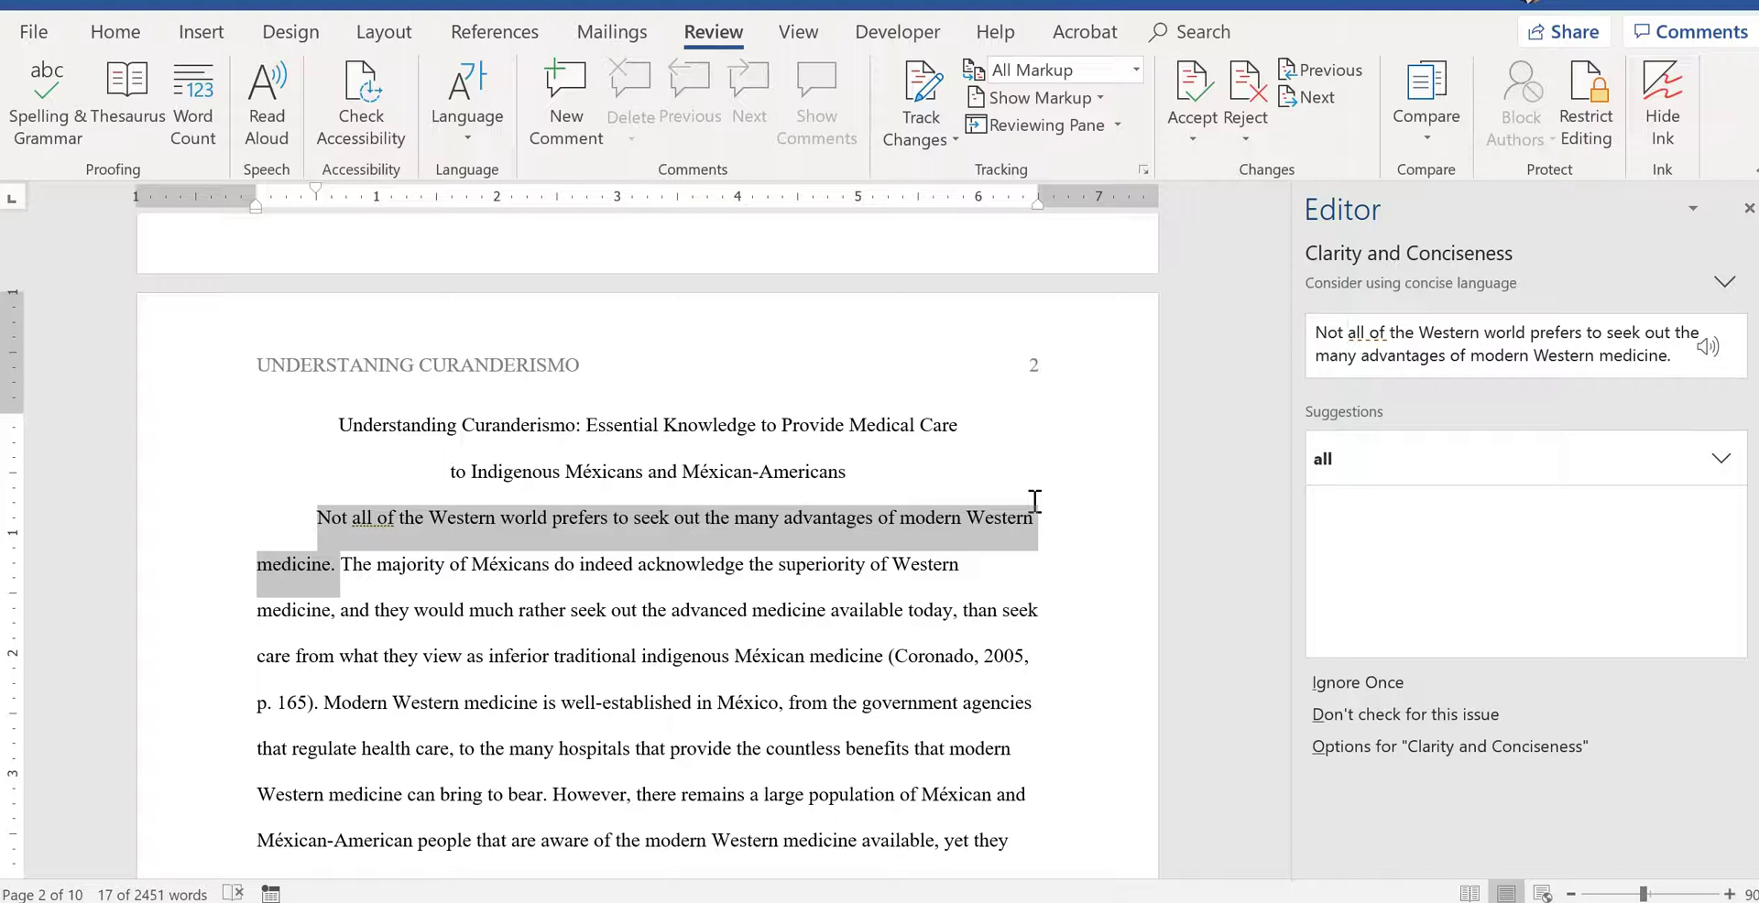
Ignore the concision and Oxford comma flags, replacing 'very likely' with 'highly likely'
{"action": "left_click", "coordinate": [1416, 700]}
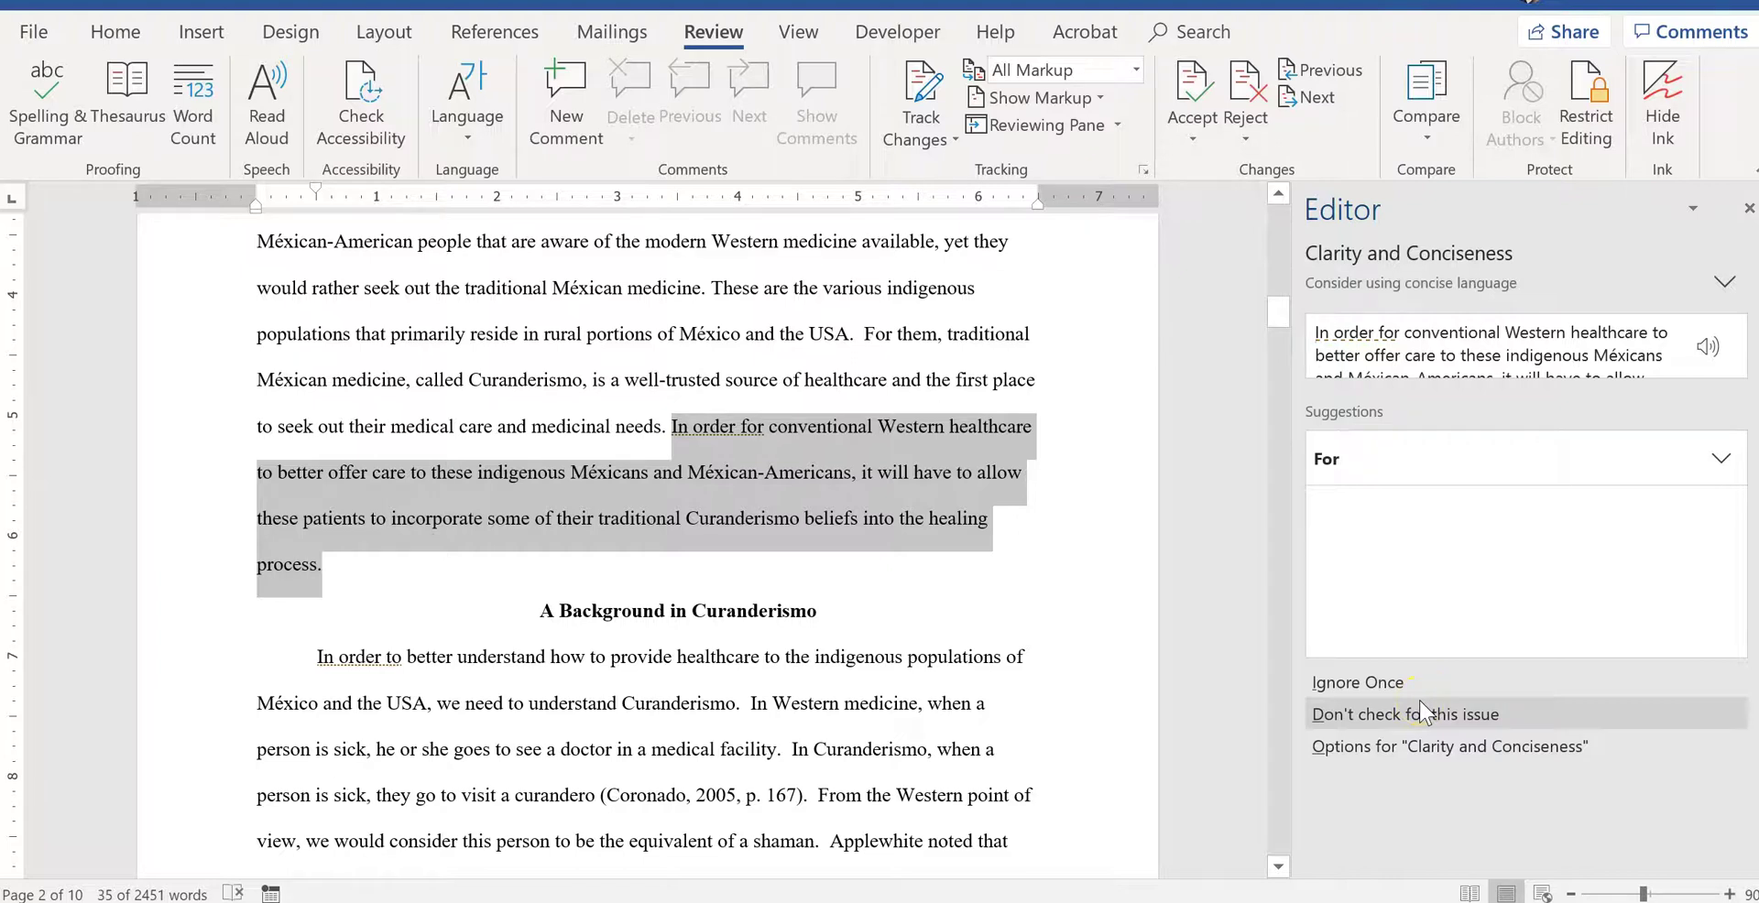
{"action": "left_click", "coordinate": [1411, 691]}
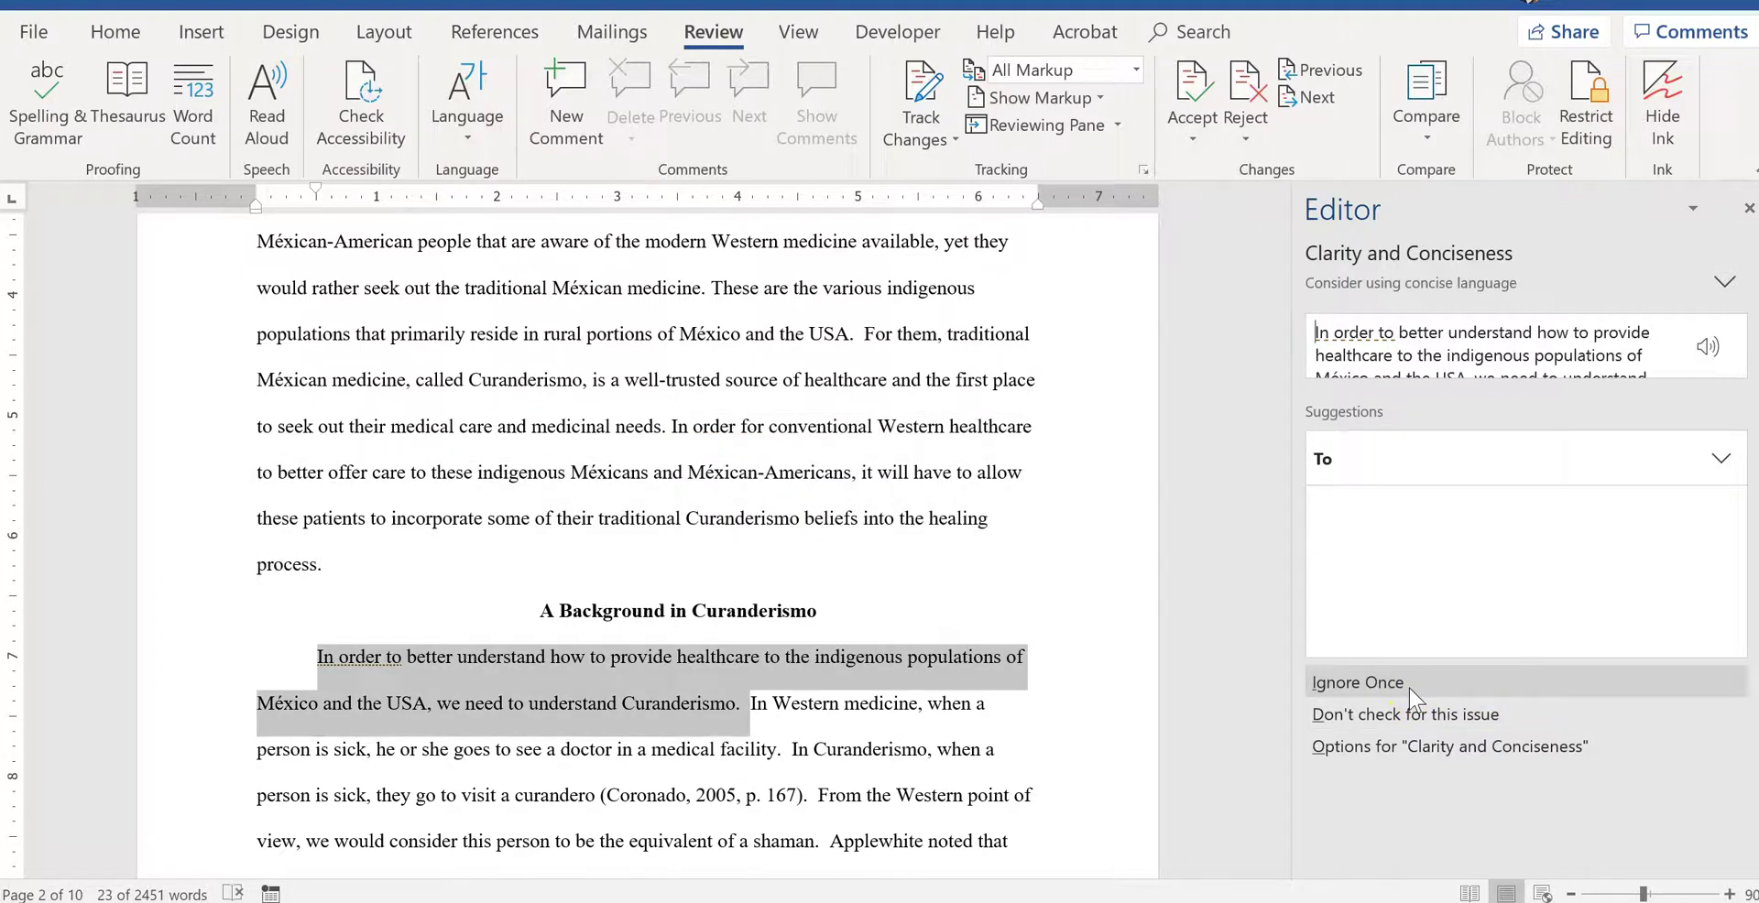
{"action": "left_click", "coordinate": [1404, 680]}
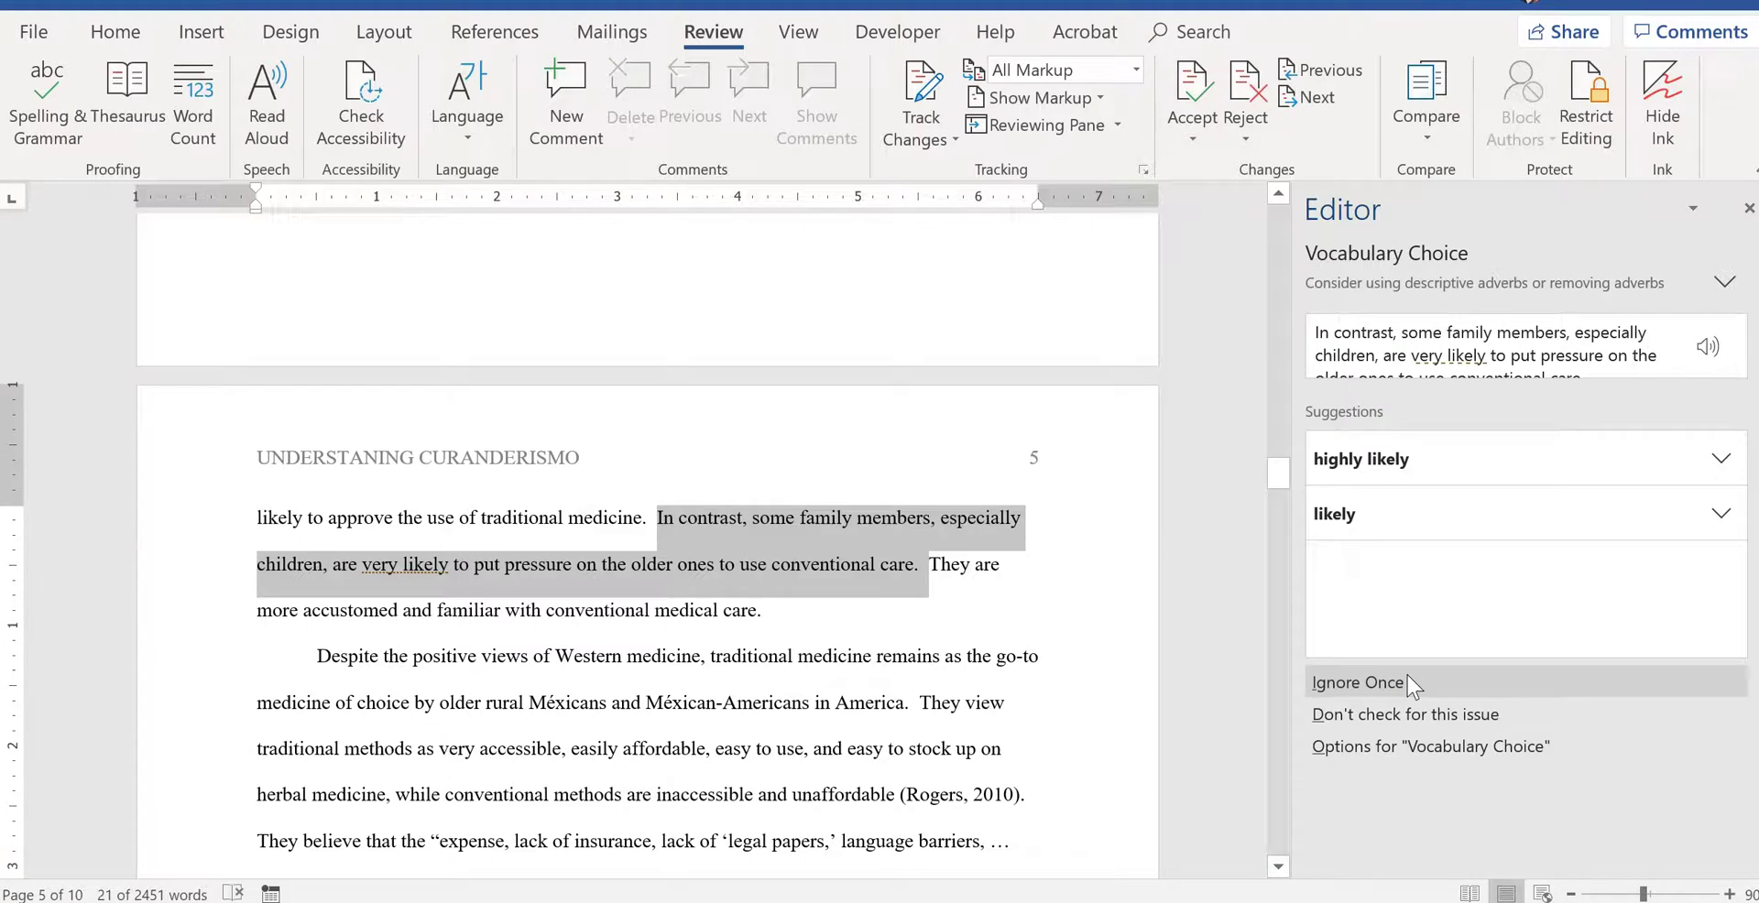
{"action": "left_click", "coordinate": [1394, 461]}
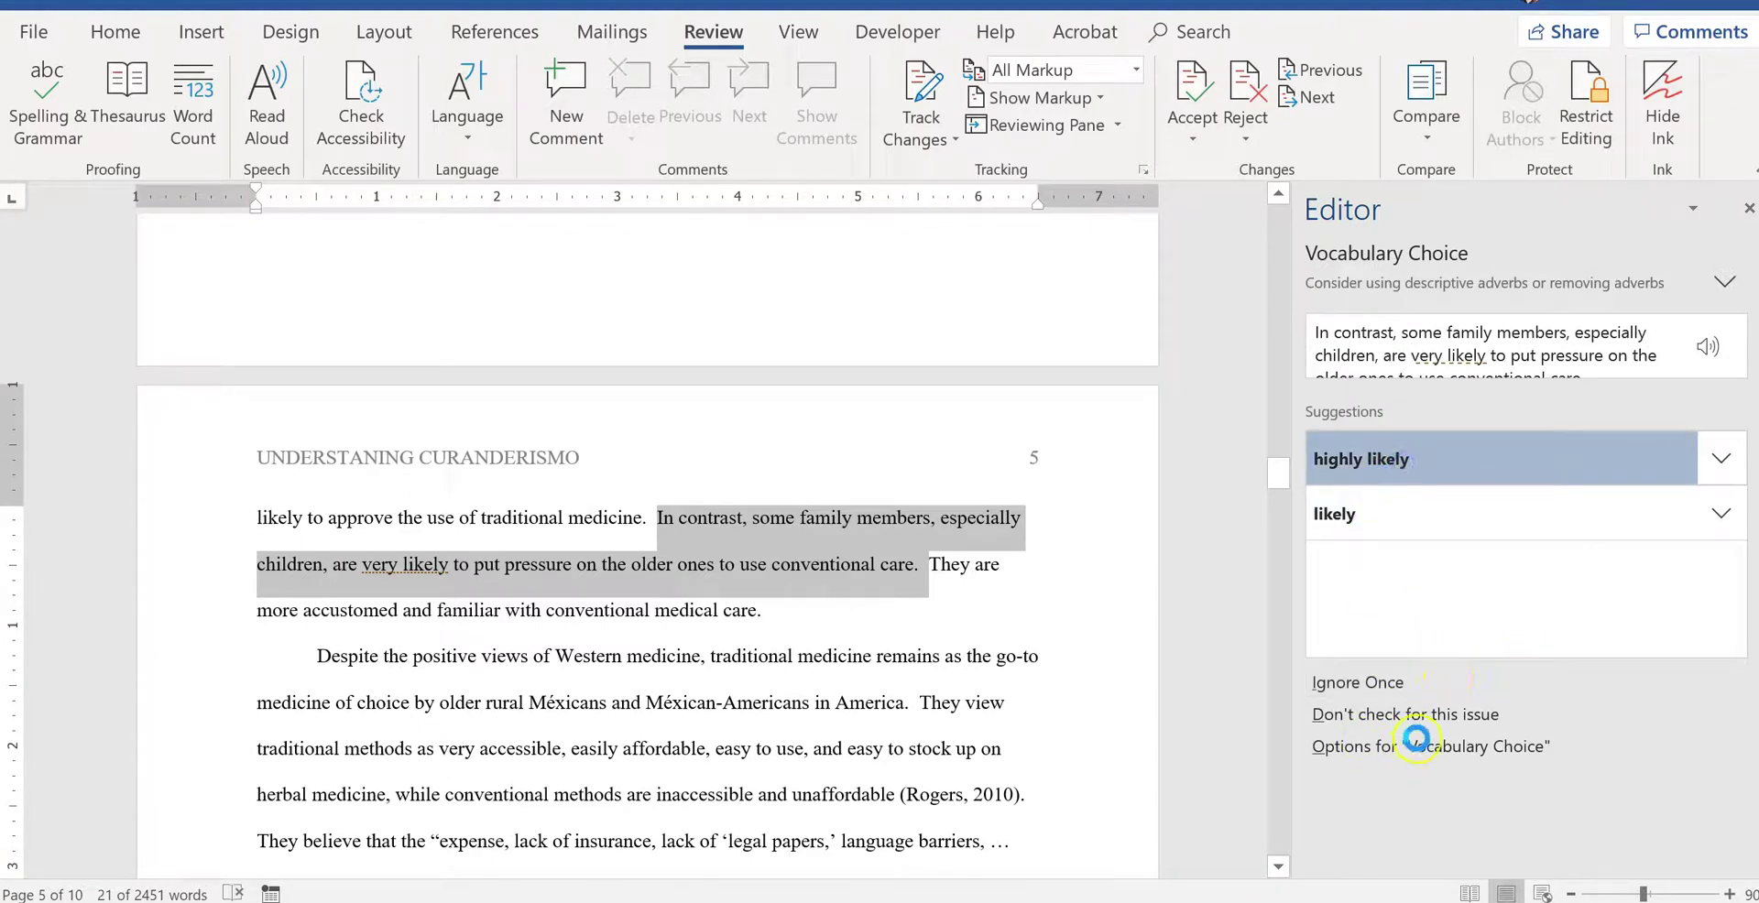
{"action": "left_click", "coordinate": [1386, 683]}
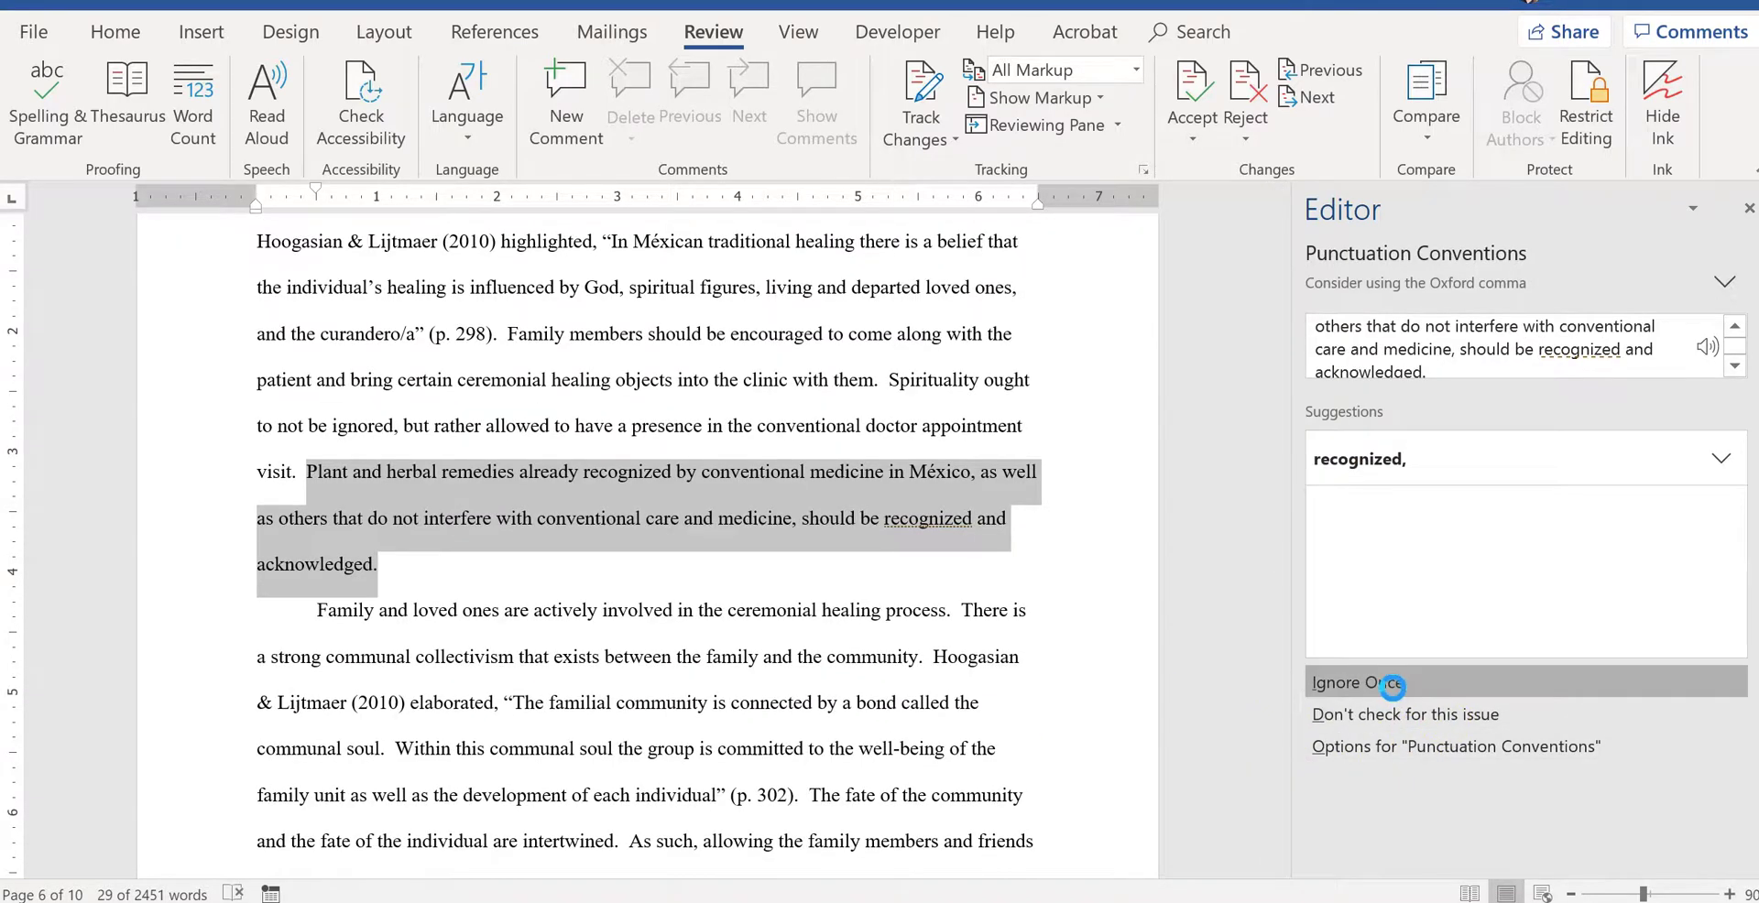
{"action": "left_click", "coordinate": [1357, 685]}
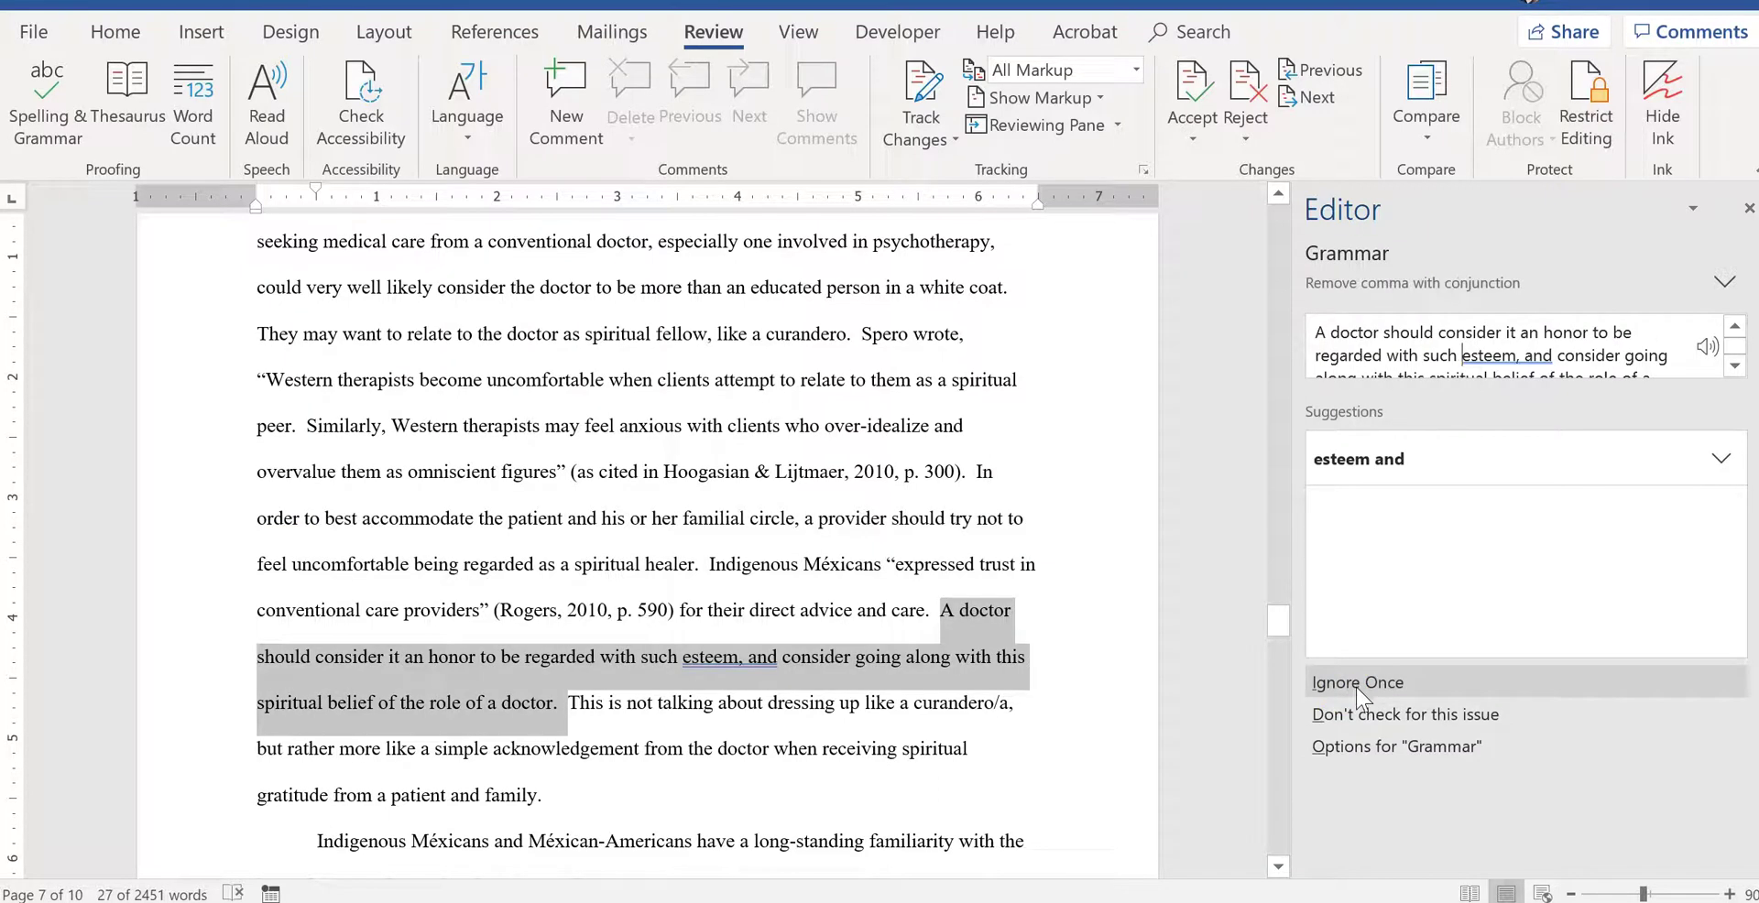
{"action": "left_click", "coordinate": [1366, 687]}
Ignore the remaining wording flags and accept the hyphenated 'health-related' correction
{"action": "left_click", "coordinate": [1421, 689]}
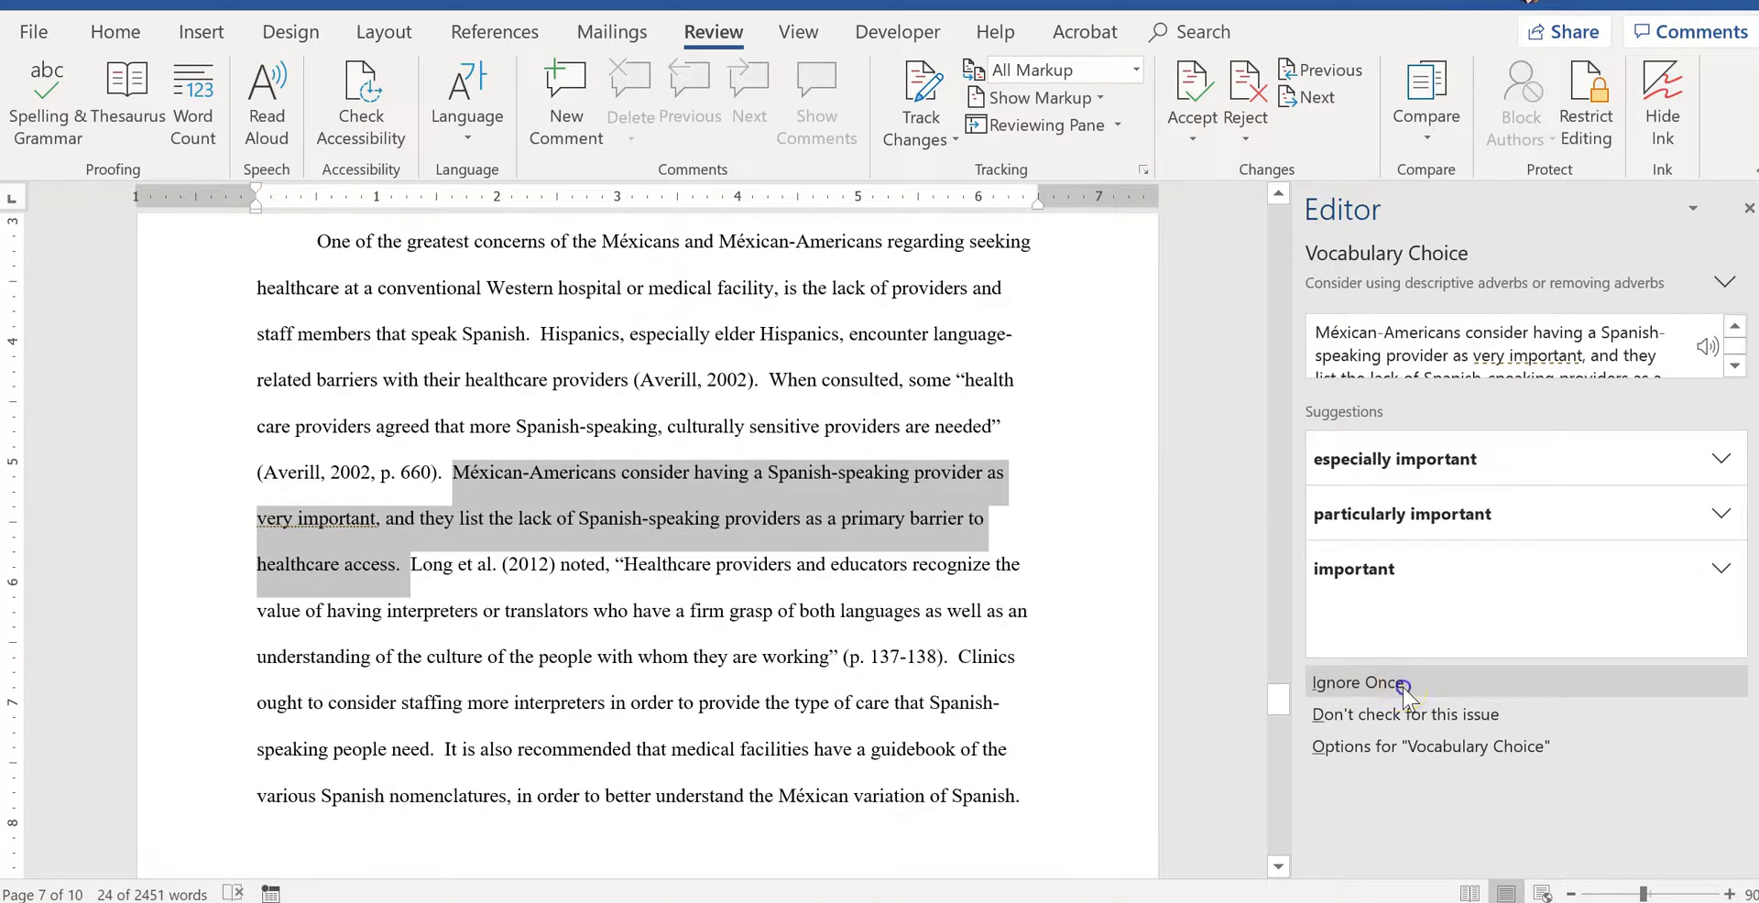
{"action": "left_click", "coordinate": [1401, 684]}
{"action": "left_click", "coordinate": [1403, 685]}
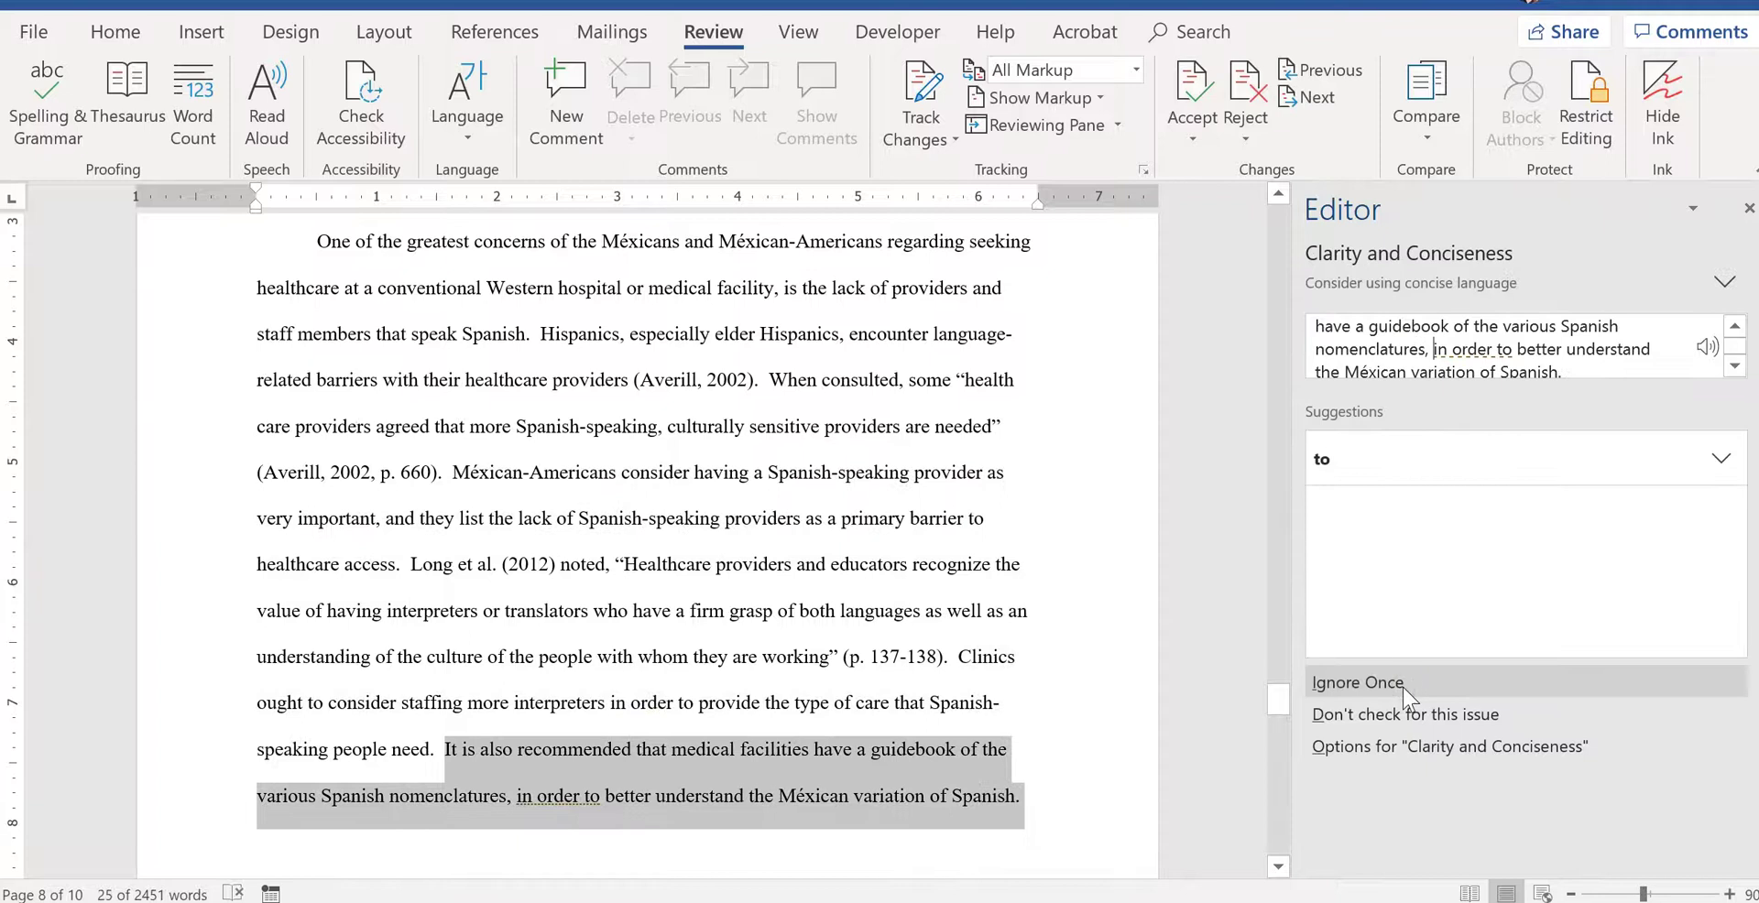
{"action": "left_click", "coordinate": [1402, 686]}
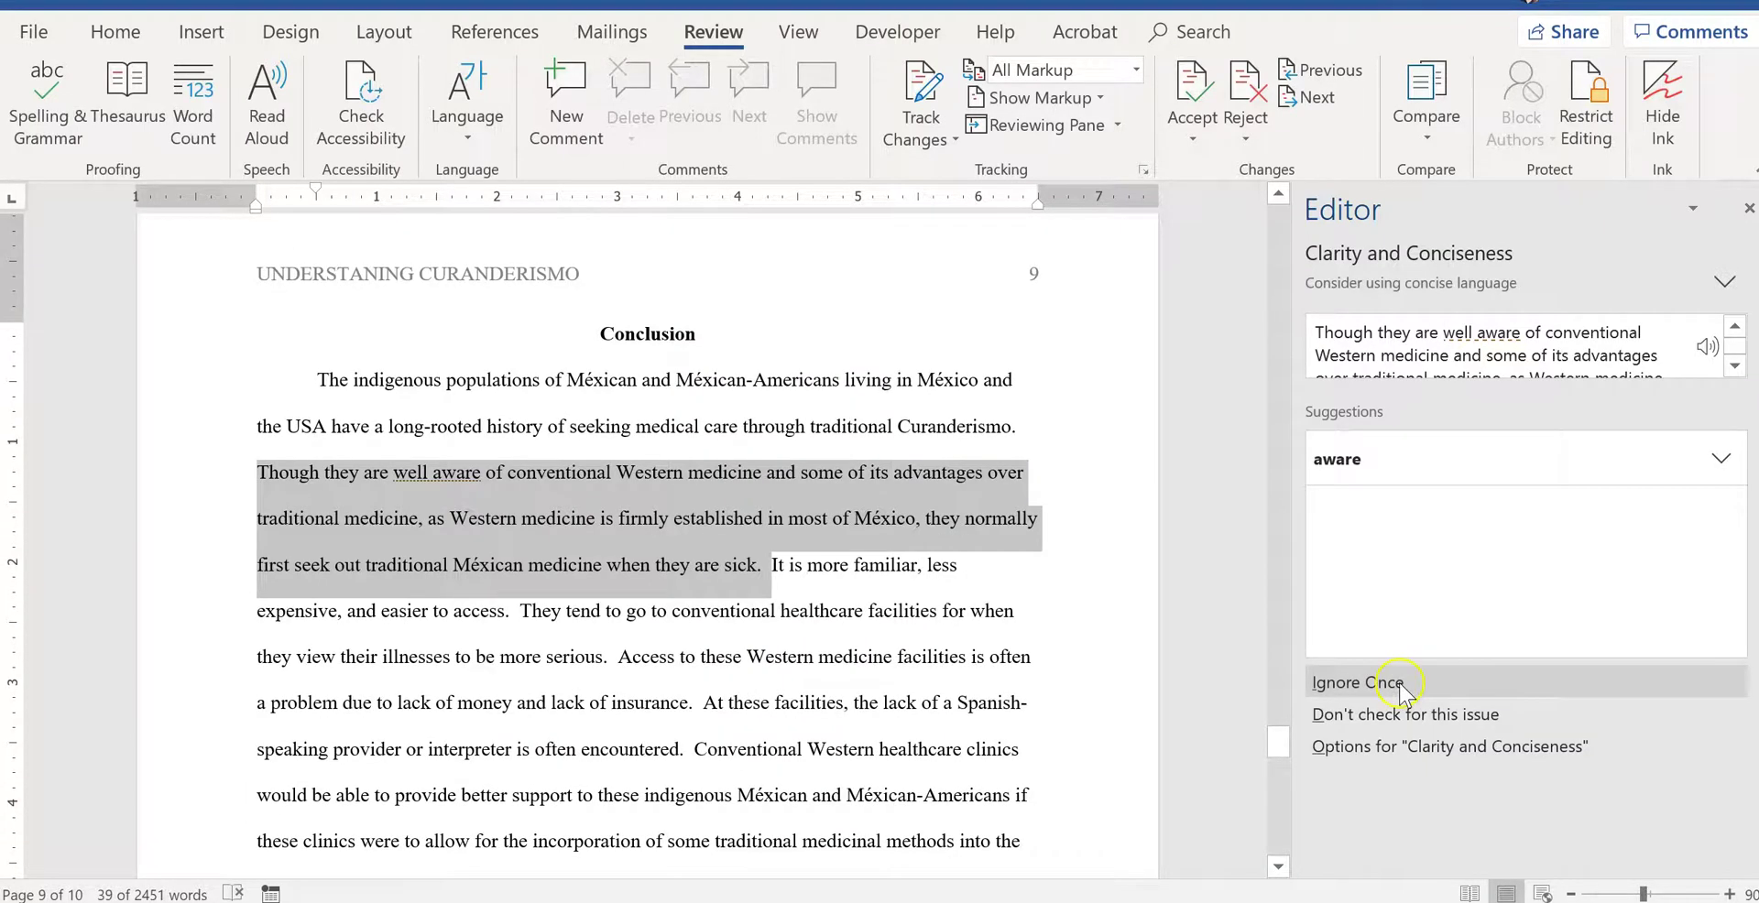
{"action": "left_click", "coordinate": [1400, 683]}
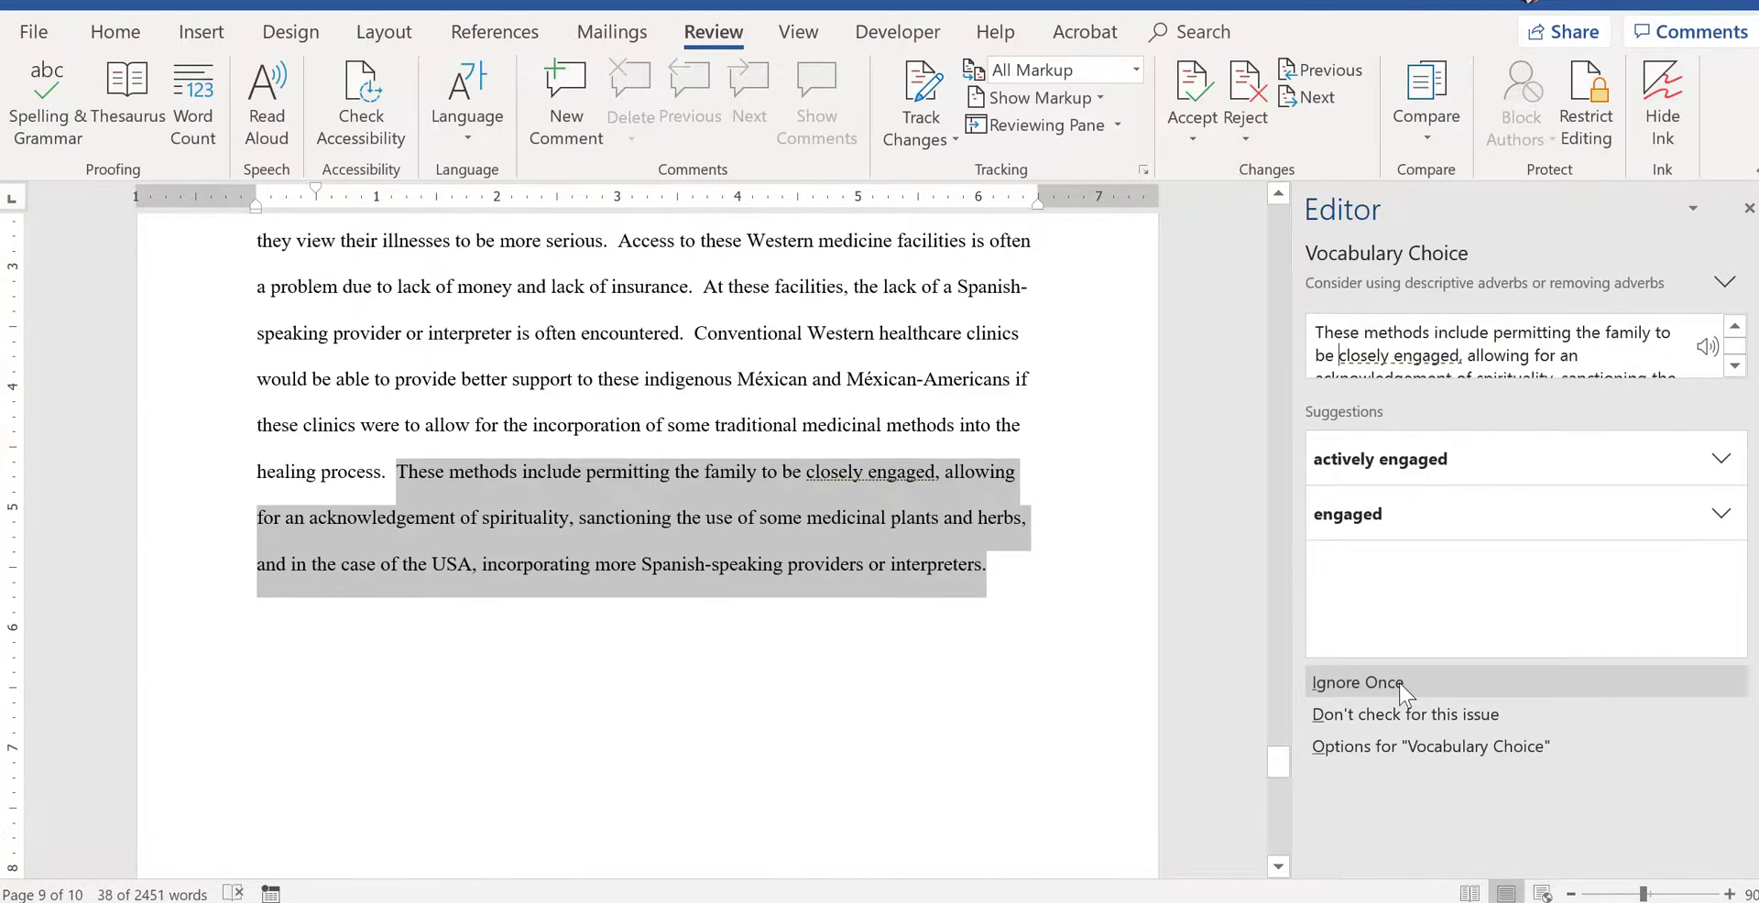
{"action": "left_click", "coordinate": [1399, 684]}
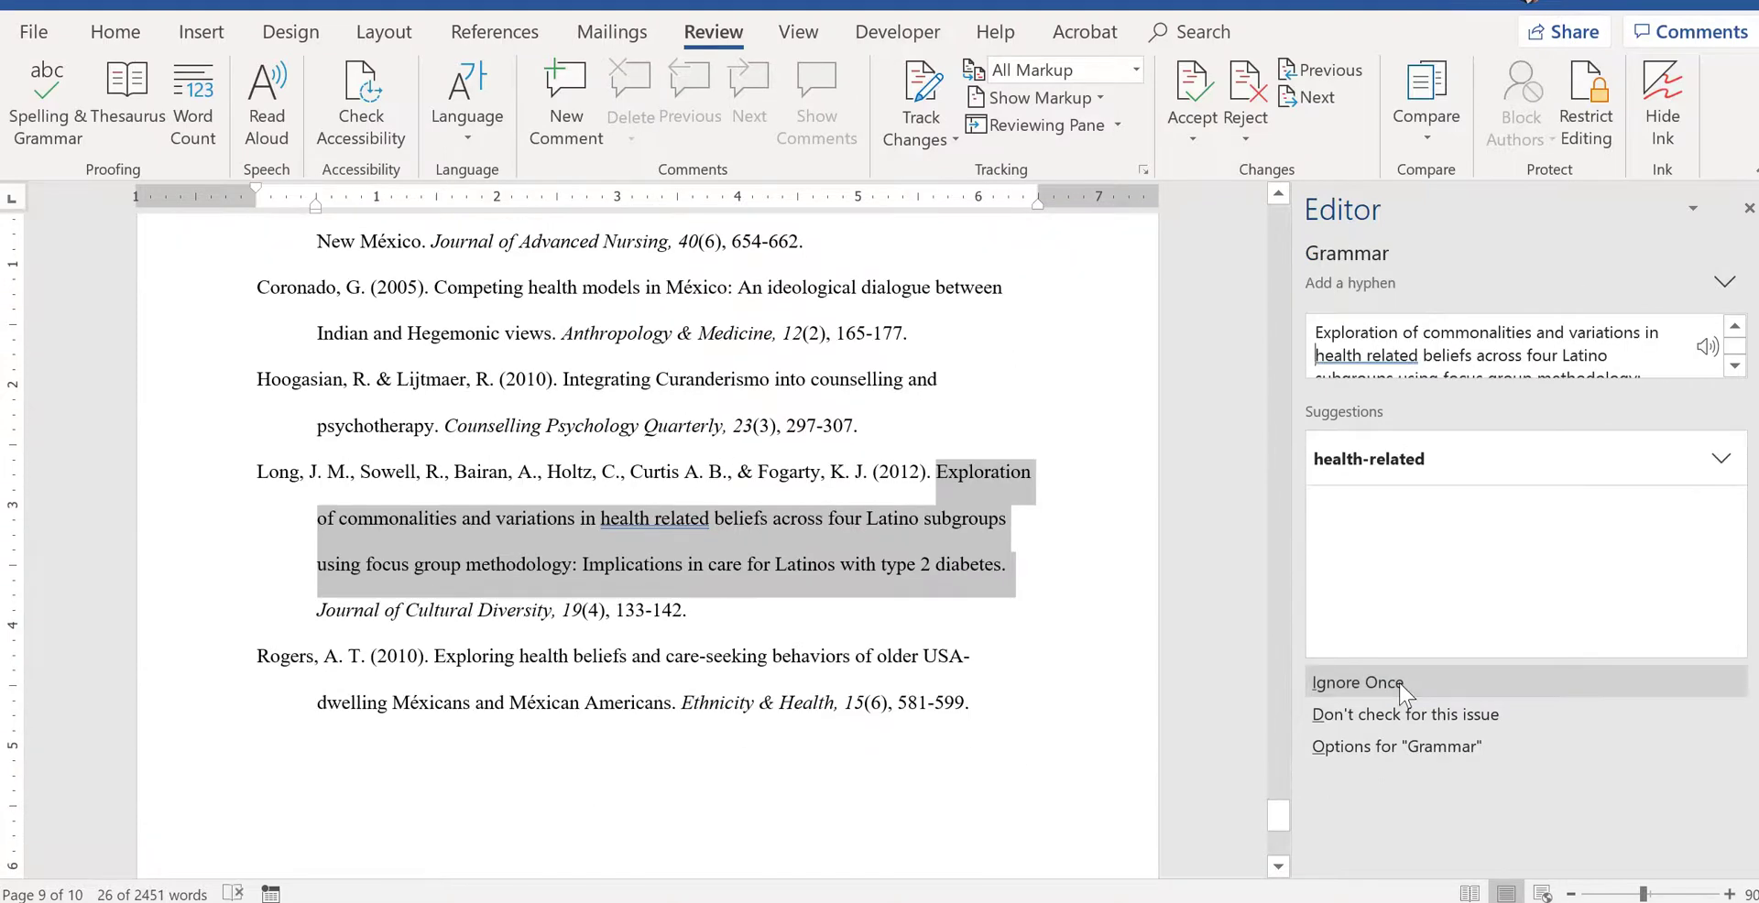
{"action": "left_click", "coordinate": [1324, 461]}
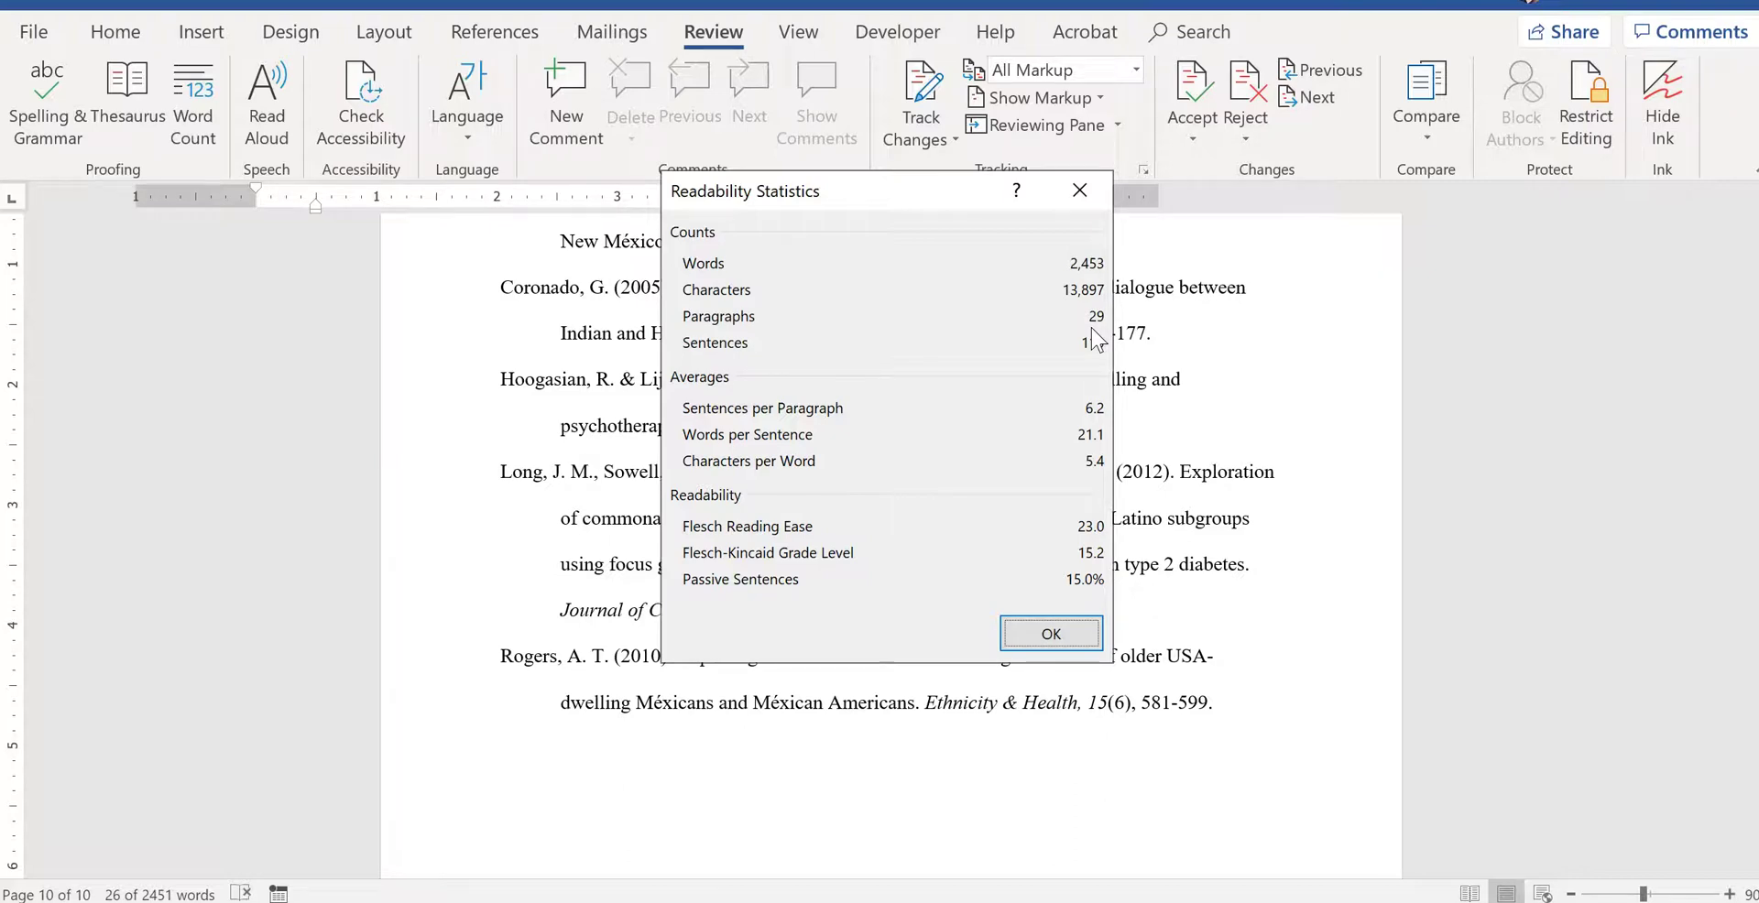
Close the readability statistics (2,453 words, 29 paragraphs, Flesch 23.0) to return to the title page
{"action": "left_click", "coordinate": [1104, 362]}
With Track Changes on, delete 'Understanding' from the paper's title
{"action": "key", "text": "Return"}
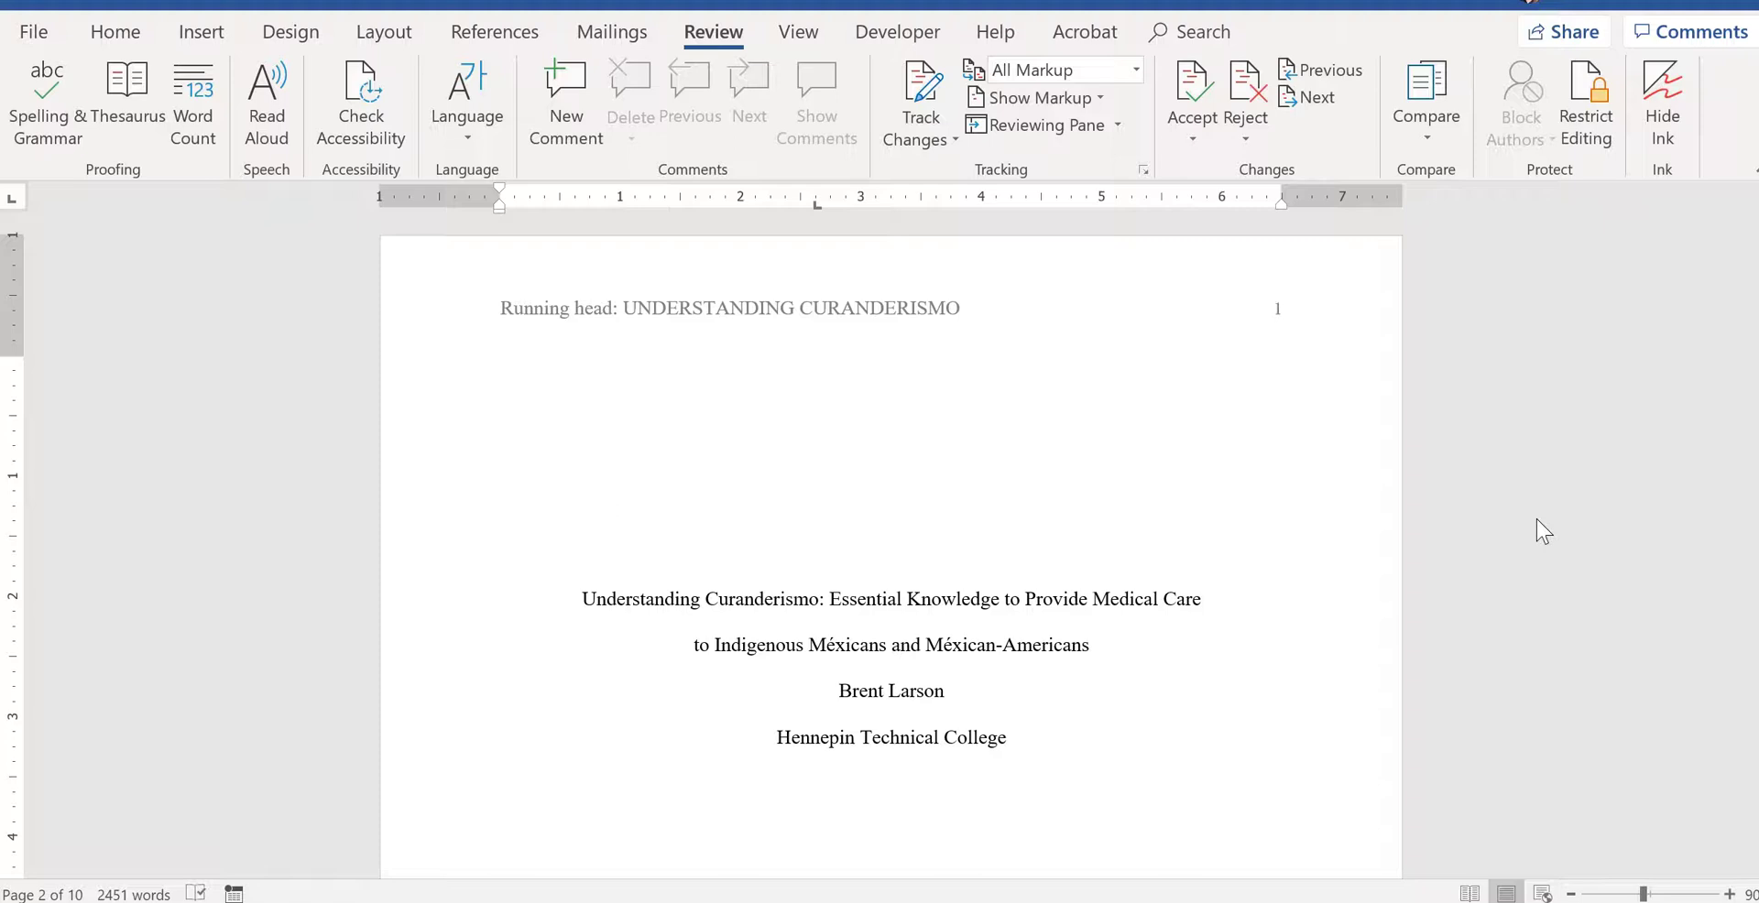
{"action": "left_click", "coordinate": [836, 507]}
{"action": "left_click_drag", "start_coordinate": [579, 595], "coordinate": [705, 596]}
{"action": "left_click", "coordinate": [912, 128]}
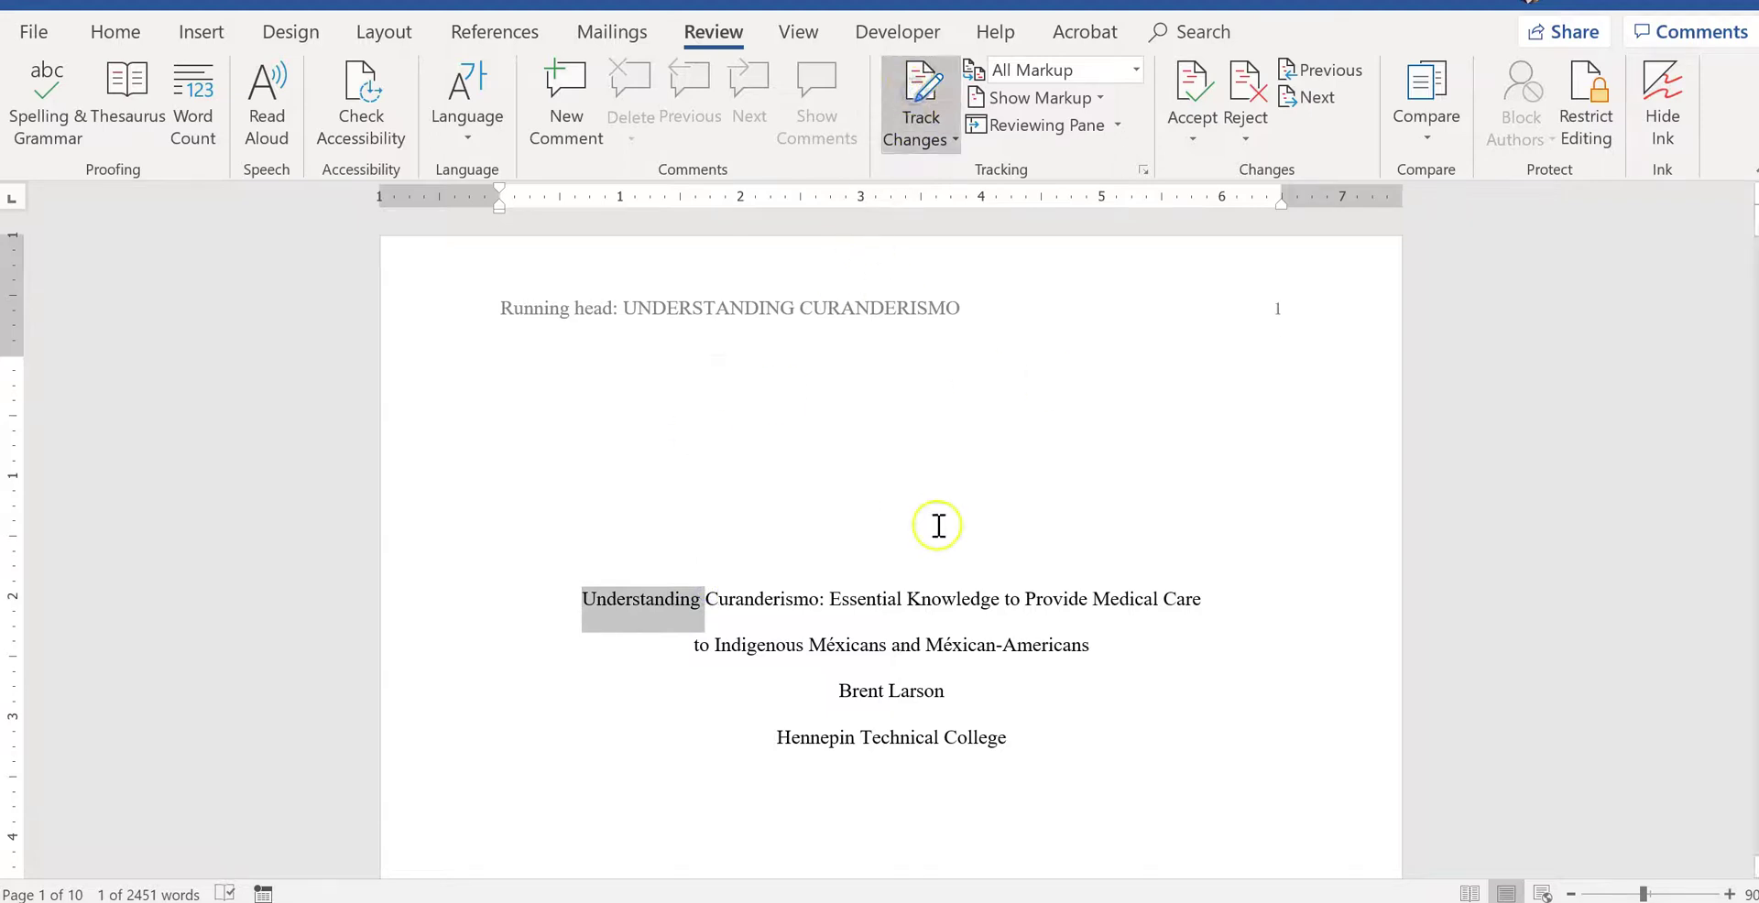
{"action": "key", "text": "Delete"}
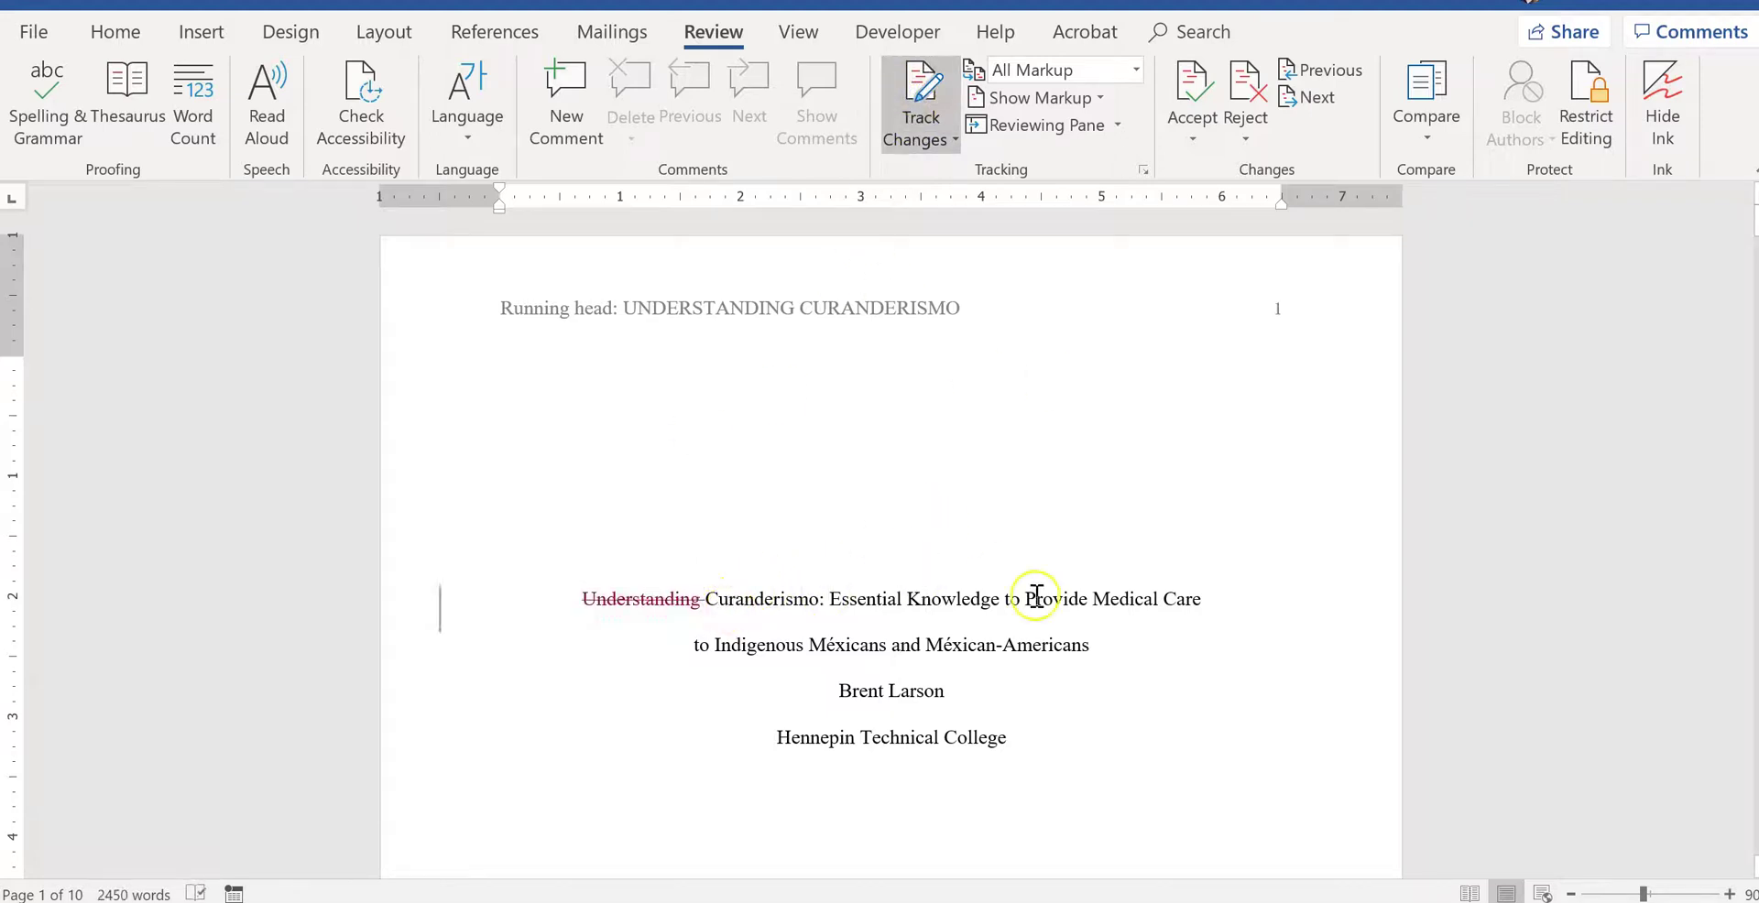
Insert 'Add this' after the title's second line and select the word 'Care'
{"action": "left_click", "coordinate": [1122, 643]}
{"action": "type", "text": "Add this"}
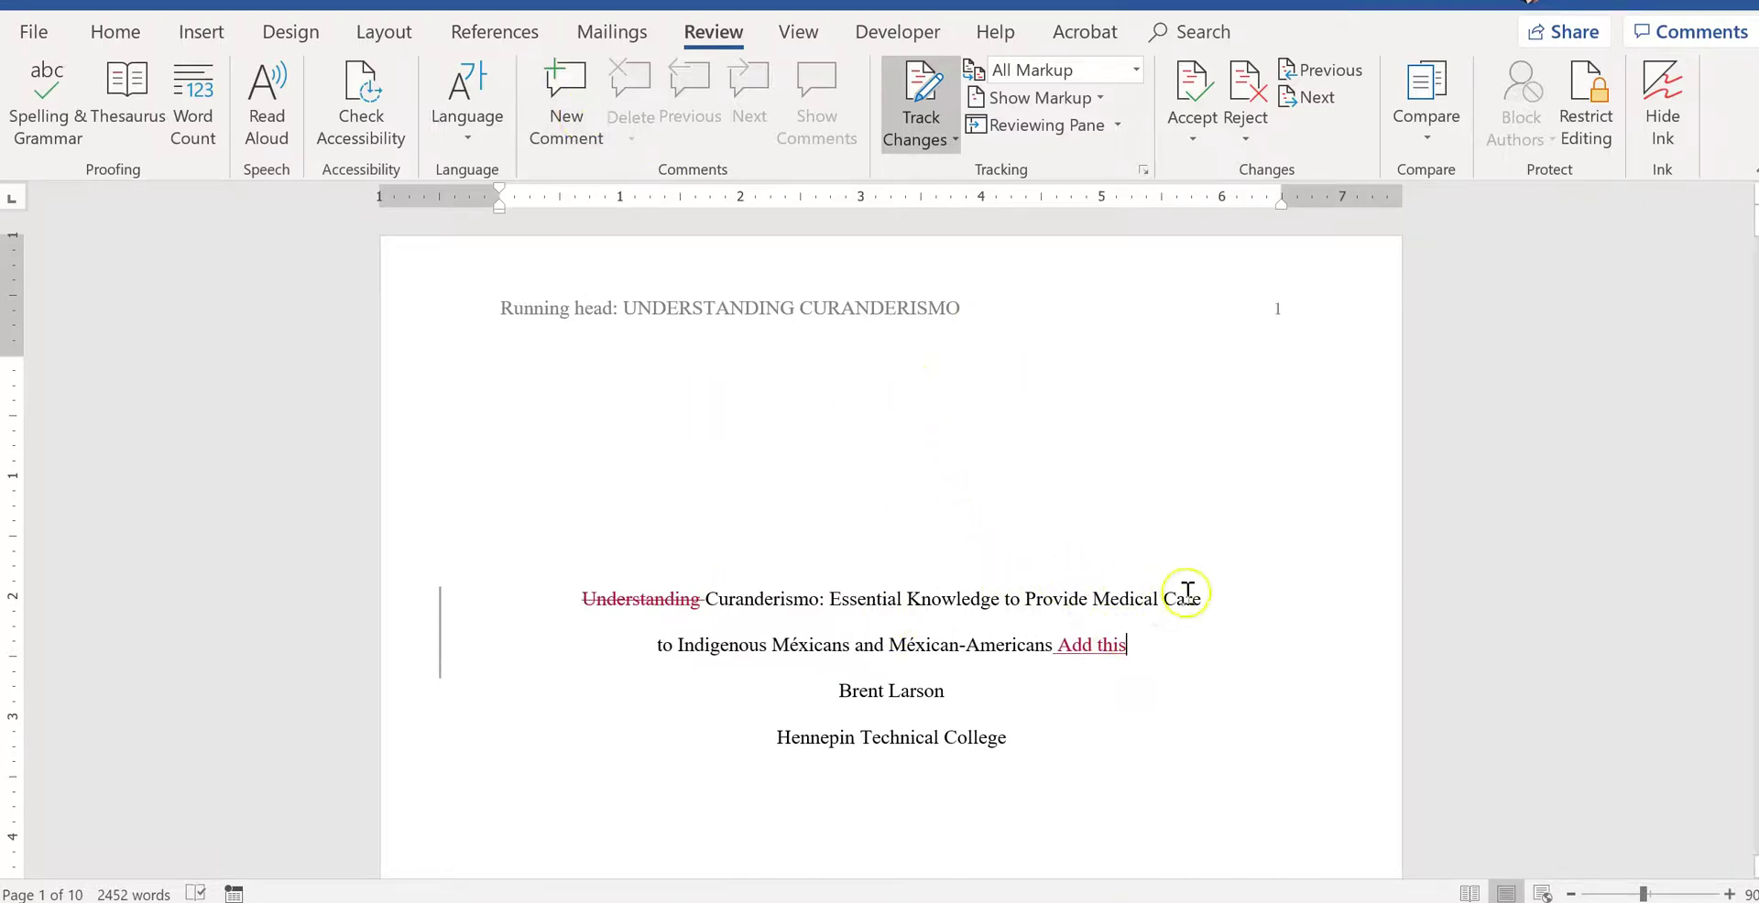
{"action": "double_click", "coordinate": [1167, 604]}
{"action": "left_click", "coordinate": [567, 96]}
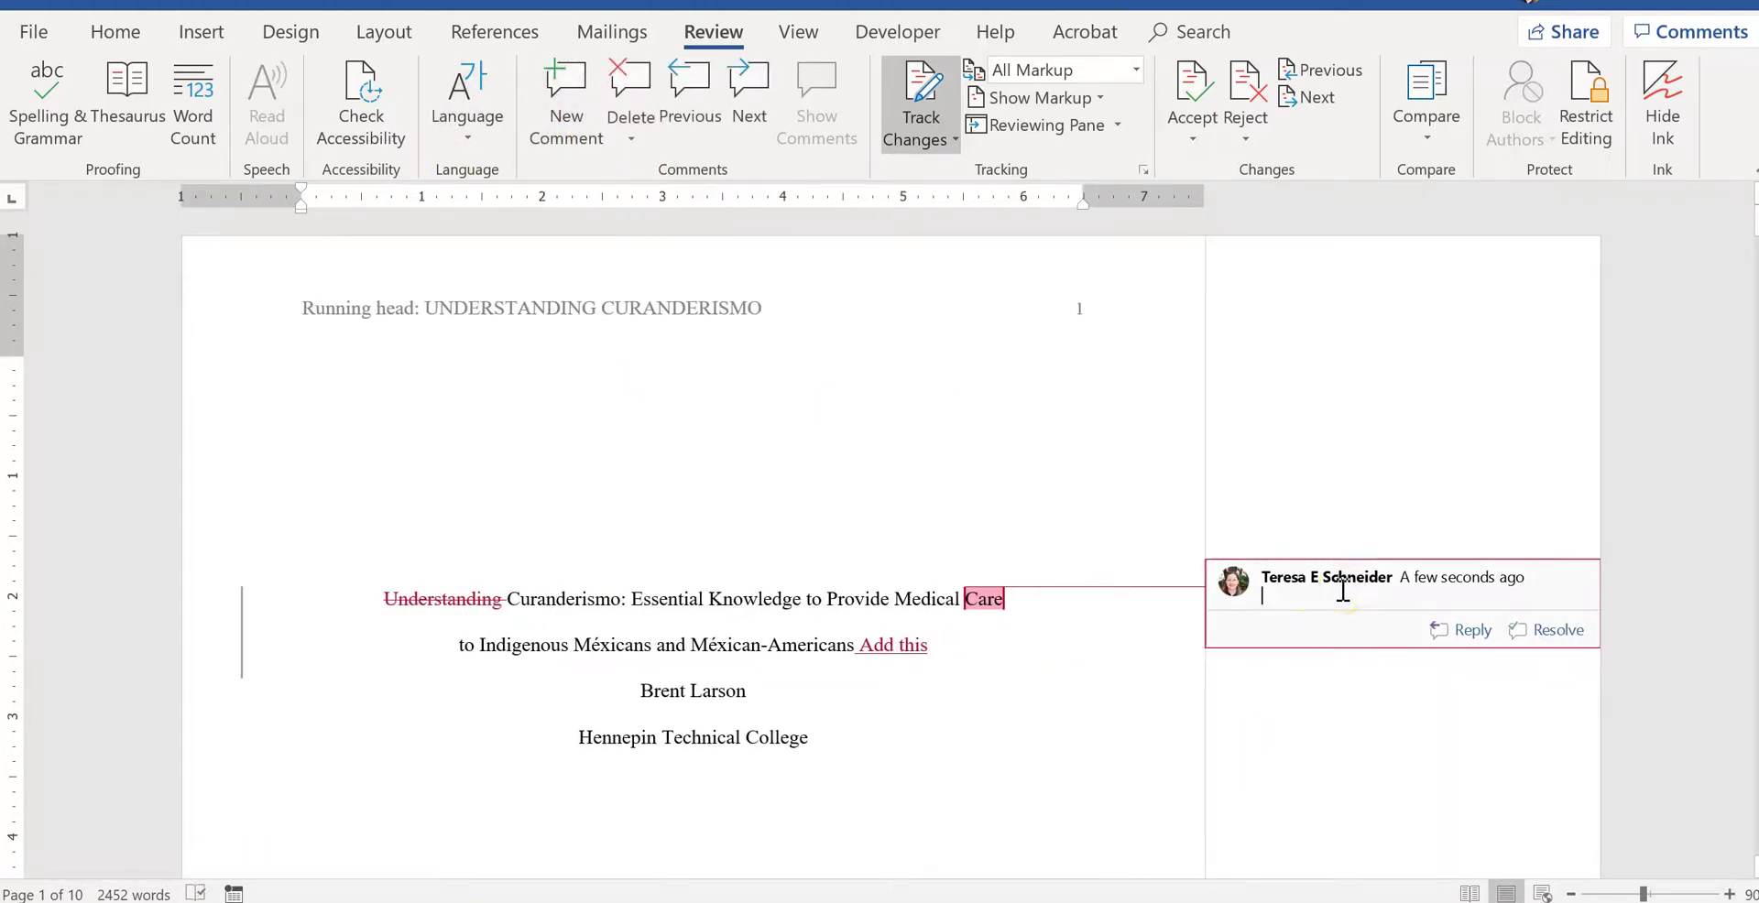
{"action": "type", "text": "Hi!"}
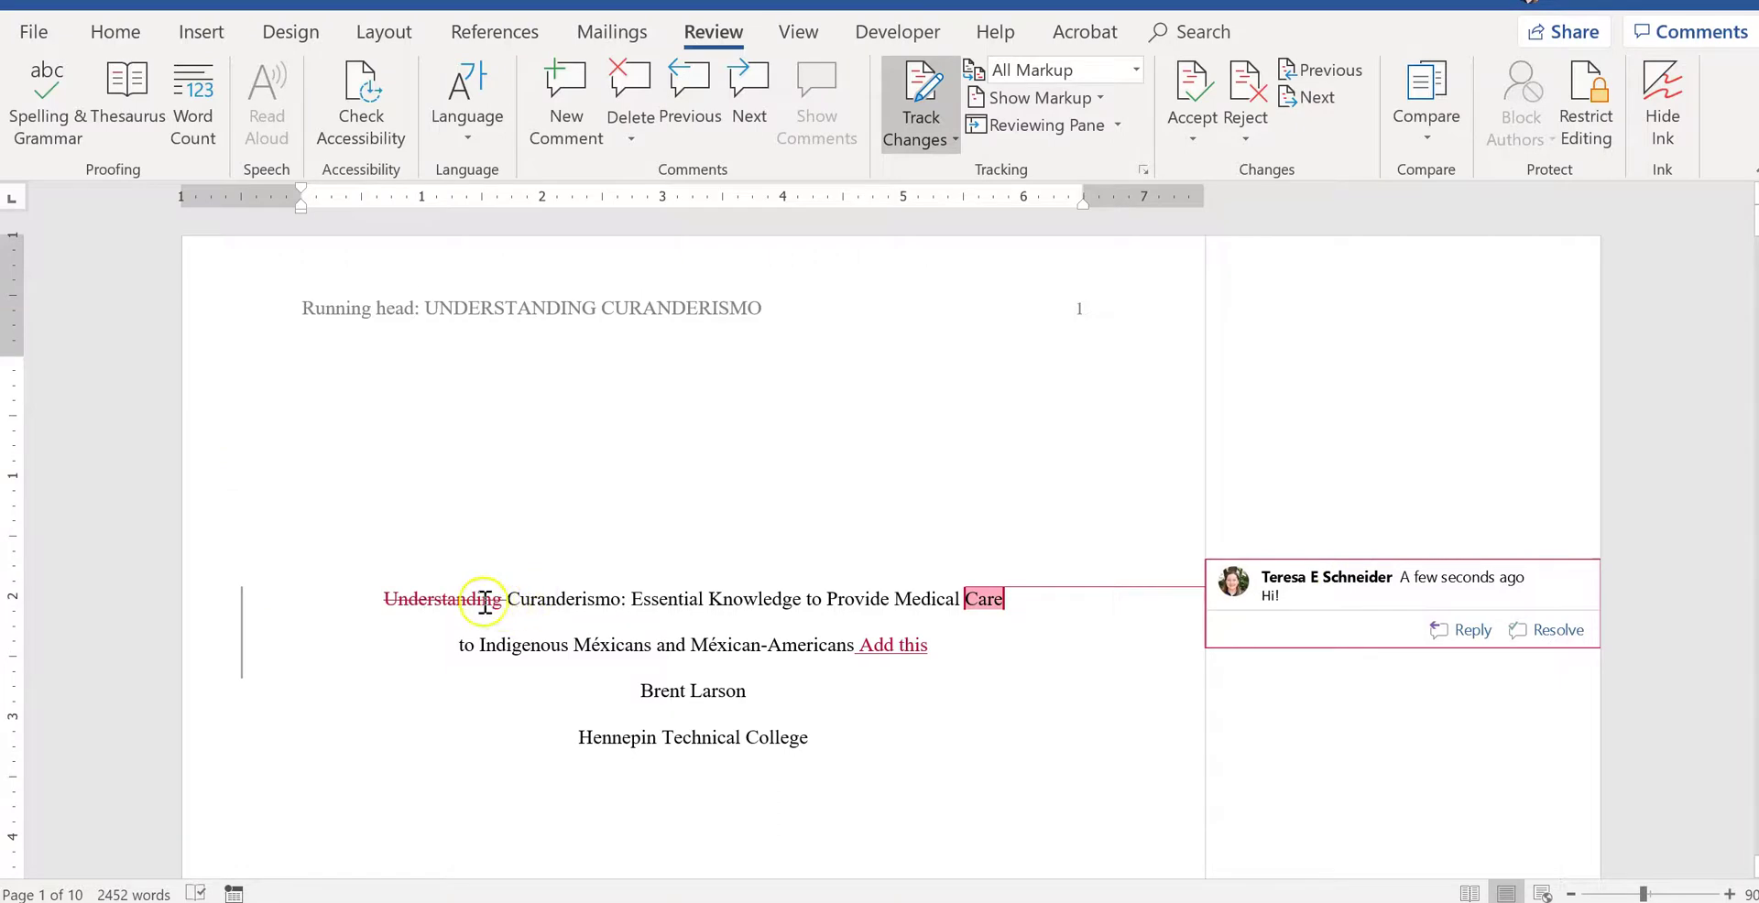
{"action": "left_click", "coordinate": [457, 599]}
{"action": "scroll", "coordinate": [458, 568], "scroll_direction": "down", "scroll_amount": 1}
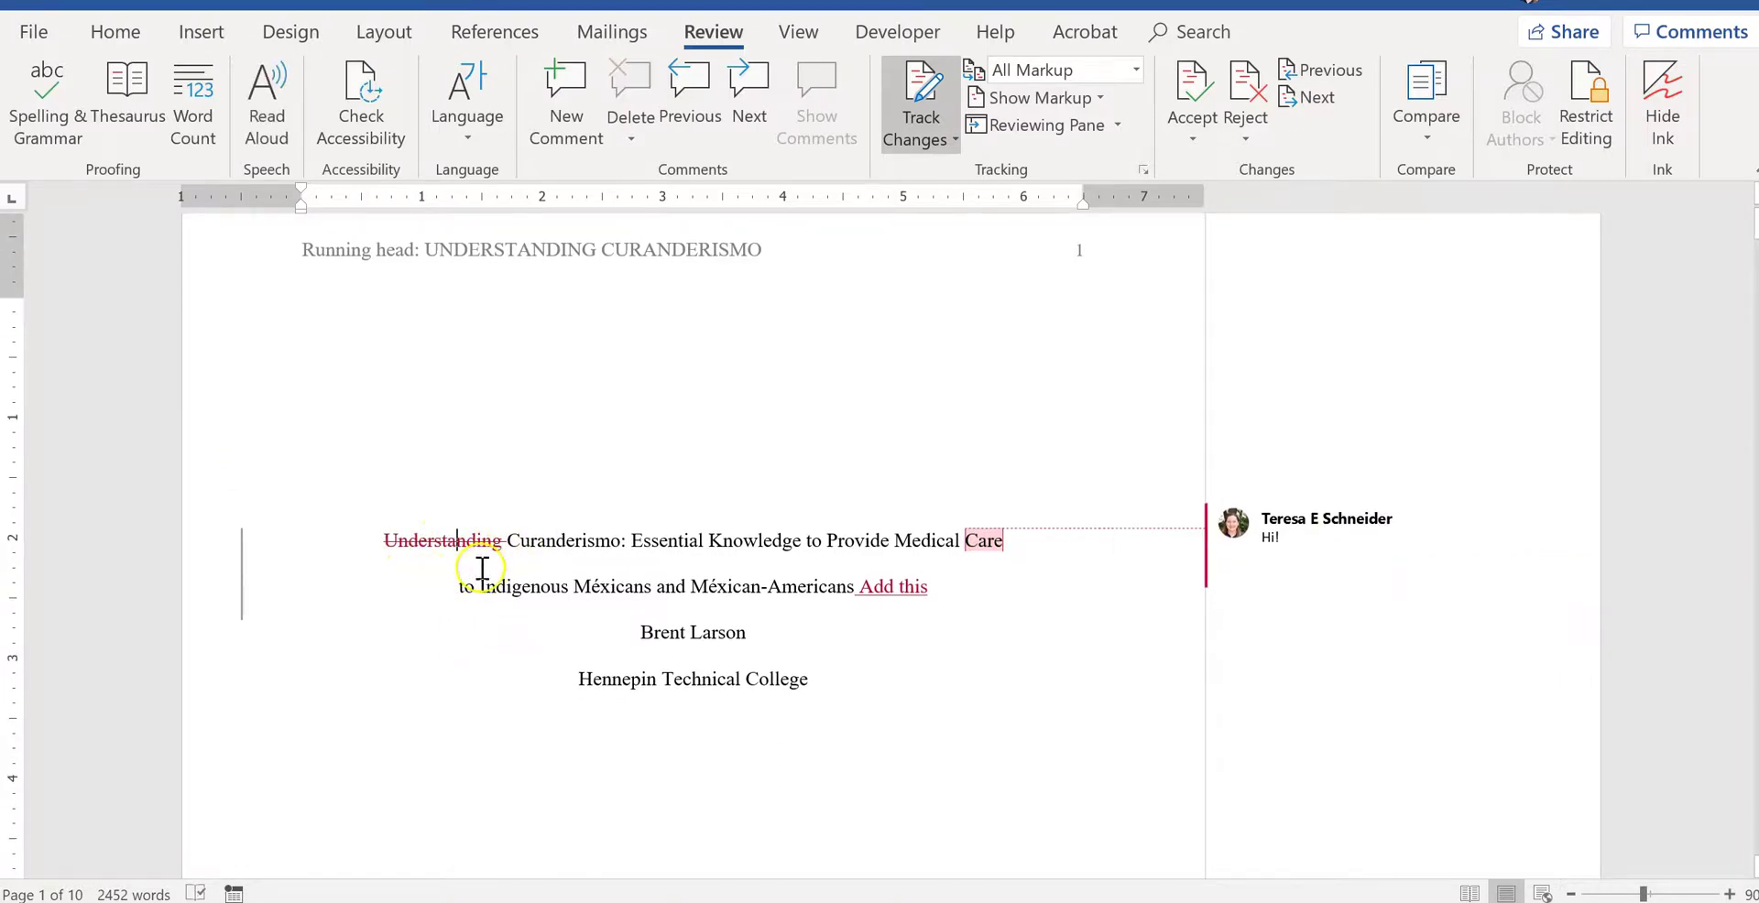
{"action": "mouse_move", "coordinate": [483, 569]}
{"action": "scroll", "coordinate": [593, 600], "scroll_direction": "down", "scroll_amount": 3}
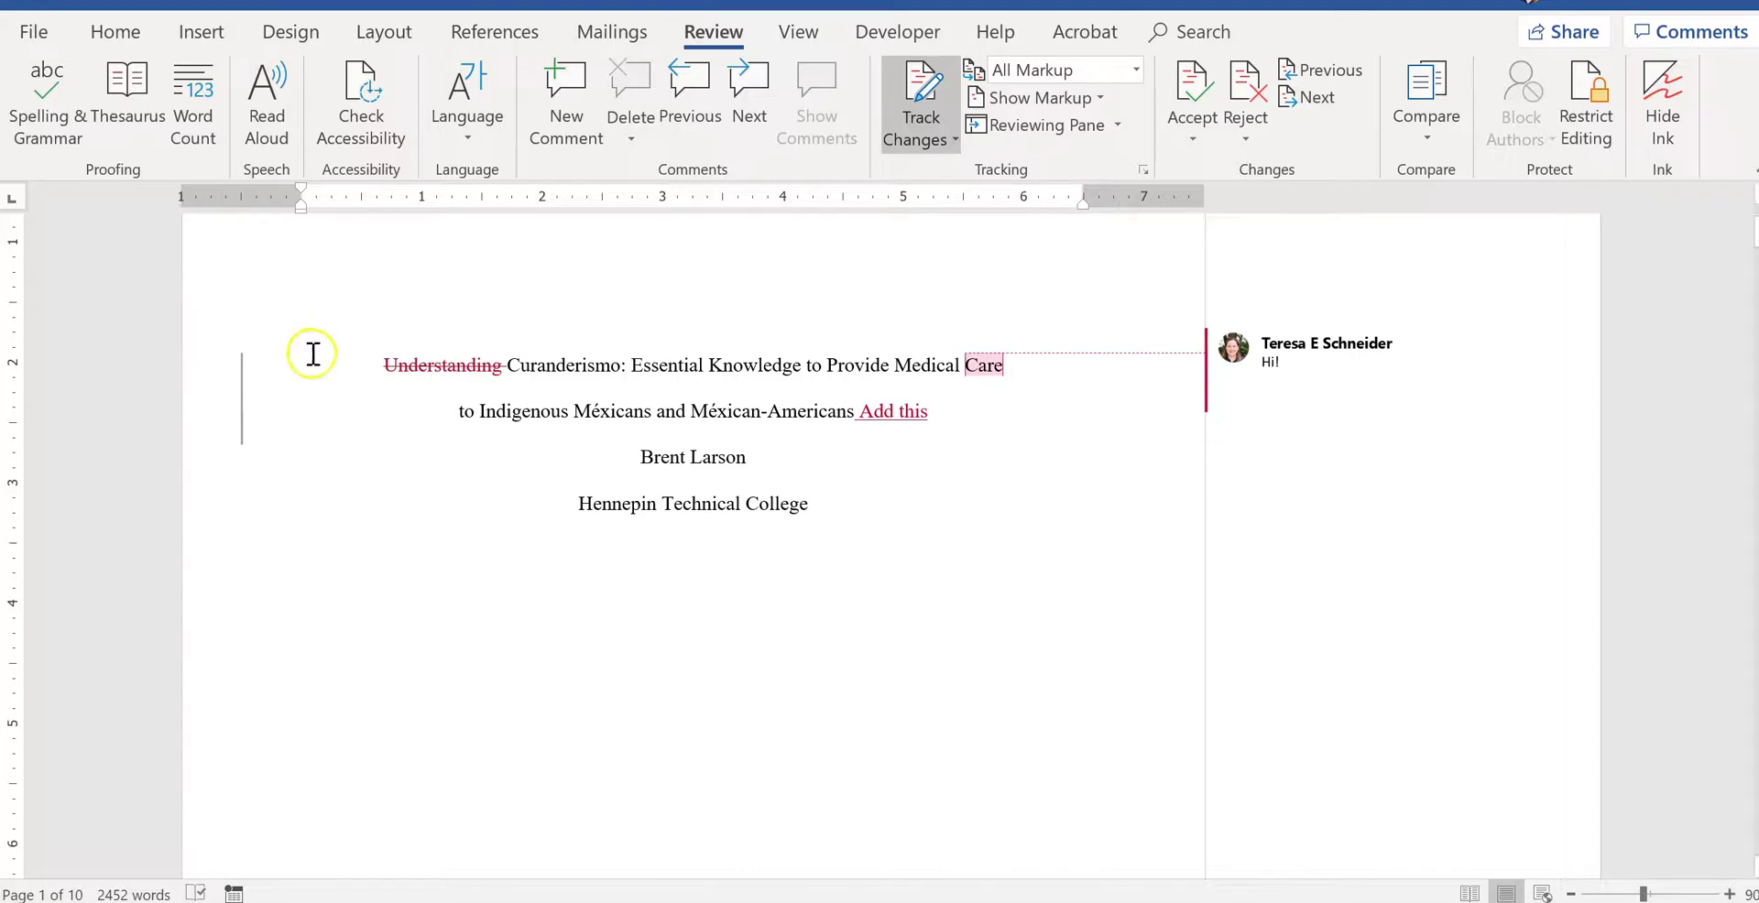
{"action": "left_click", "coordinate": [462, 368]}
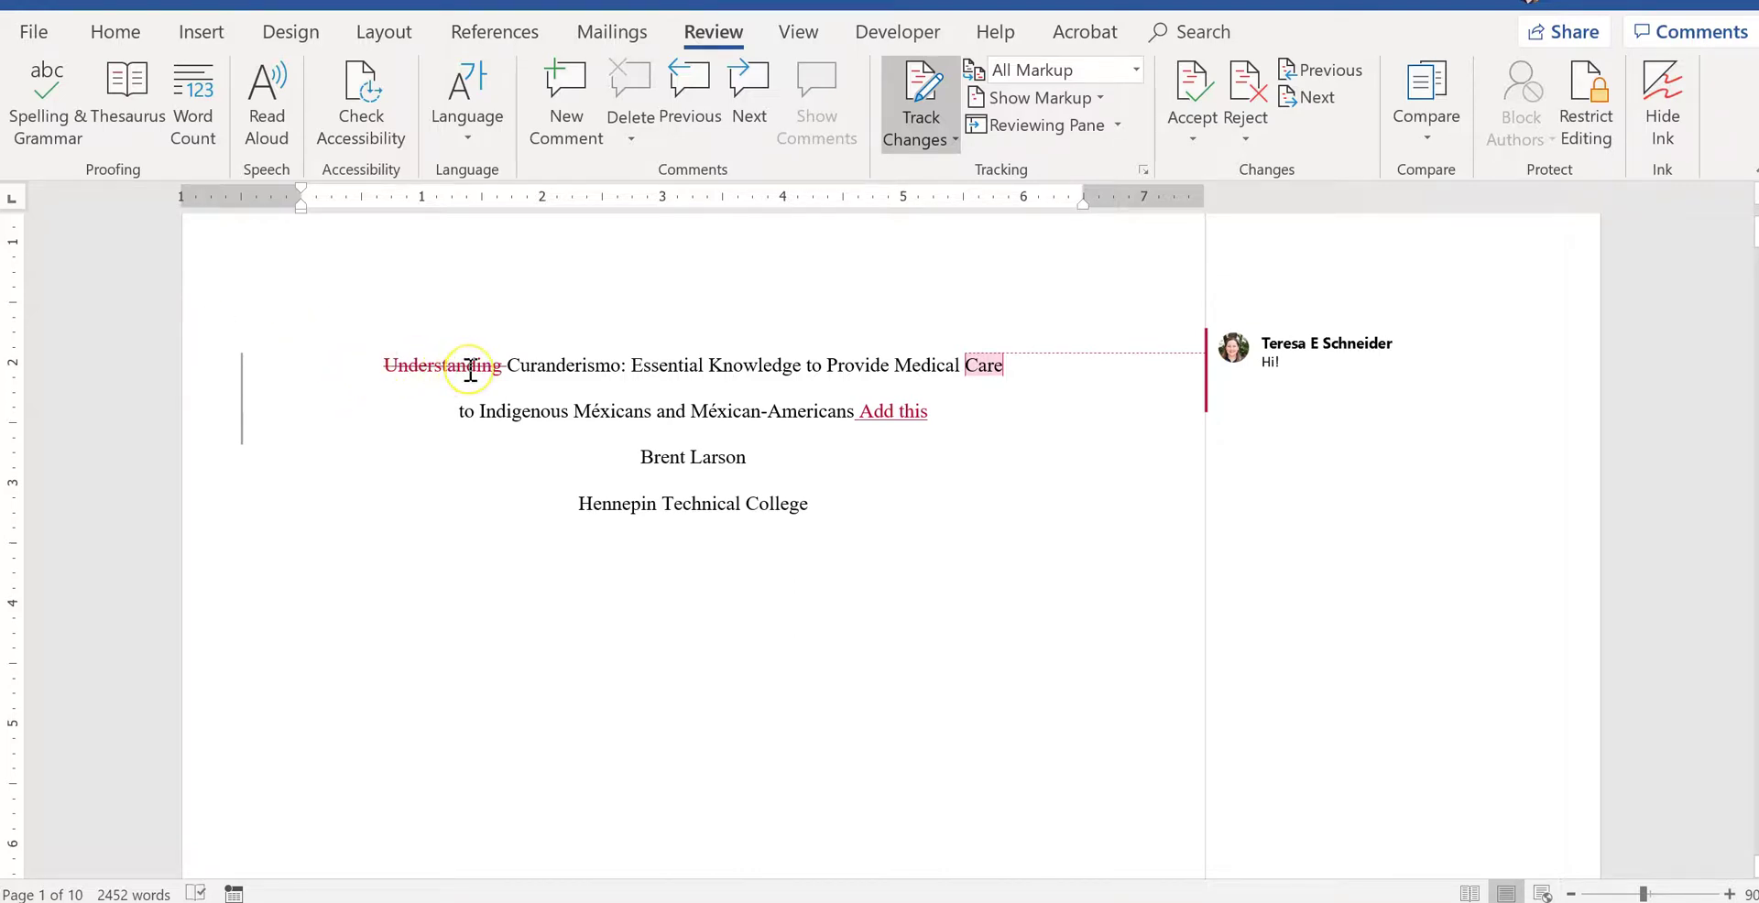
{"action": "left_click", "coordinate": [377, 441]}
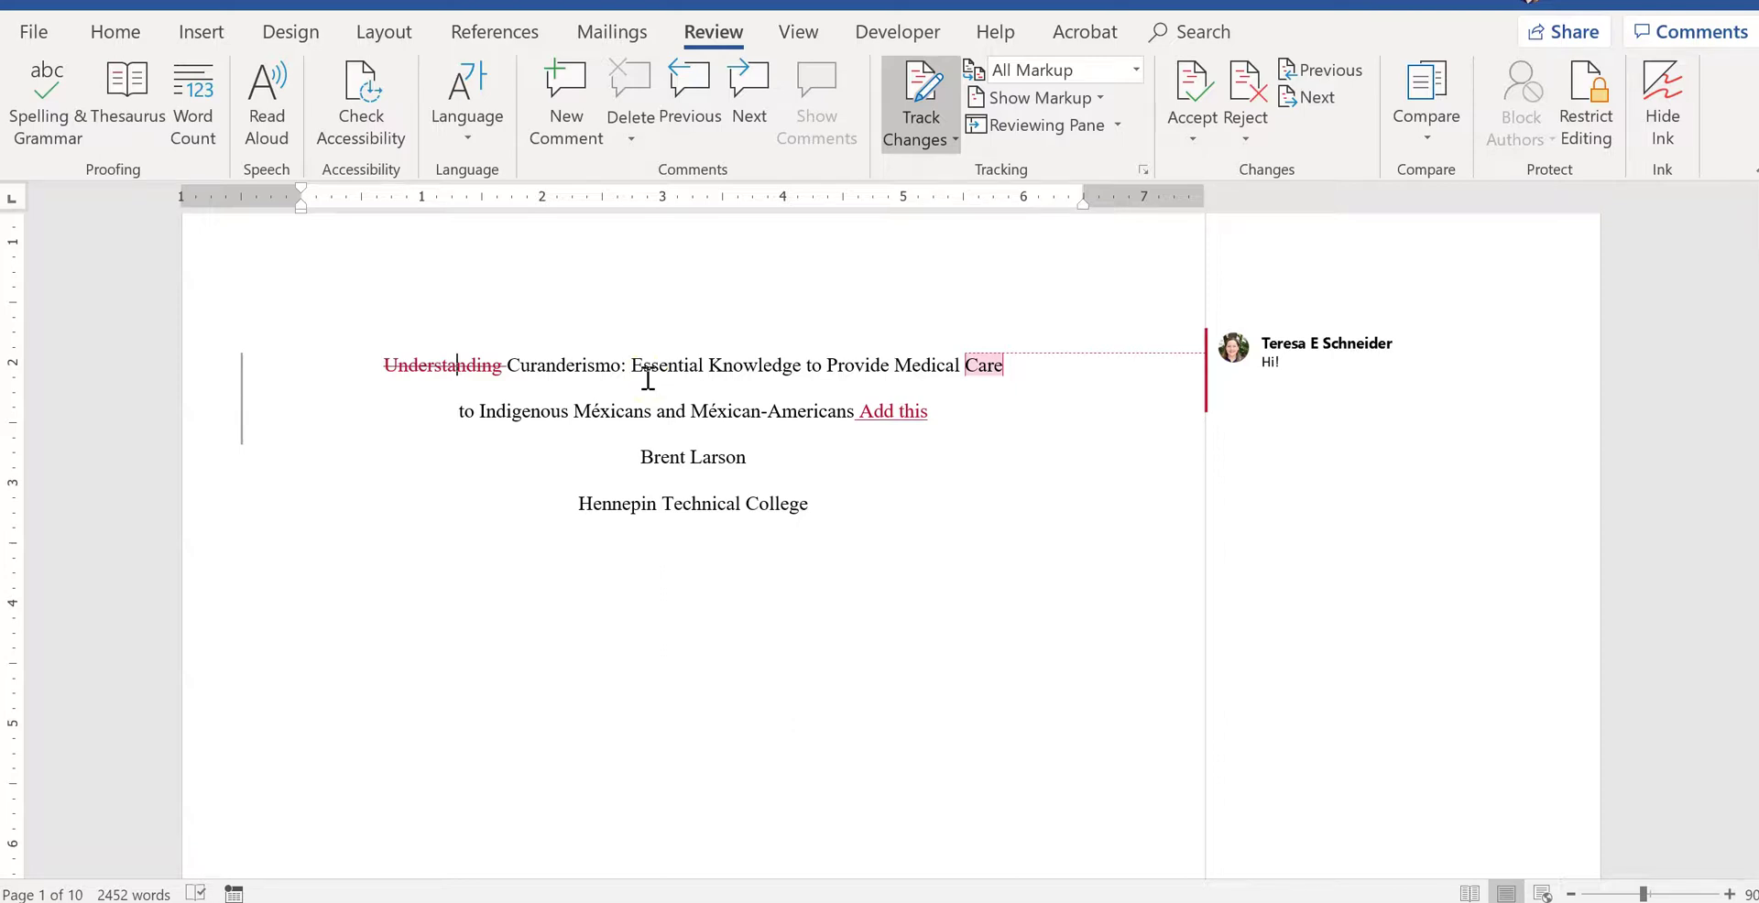
Delete the comment on 'Care' and collapse the tracked edits to Simple Markup
{"action": "left_click", "coordinate": [1279, 363]}
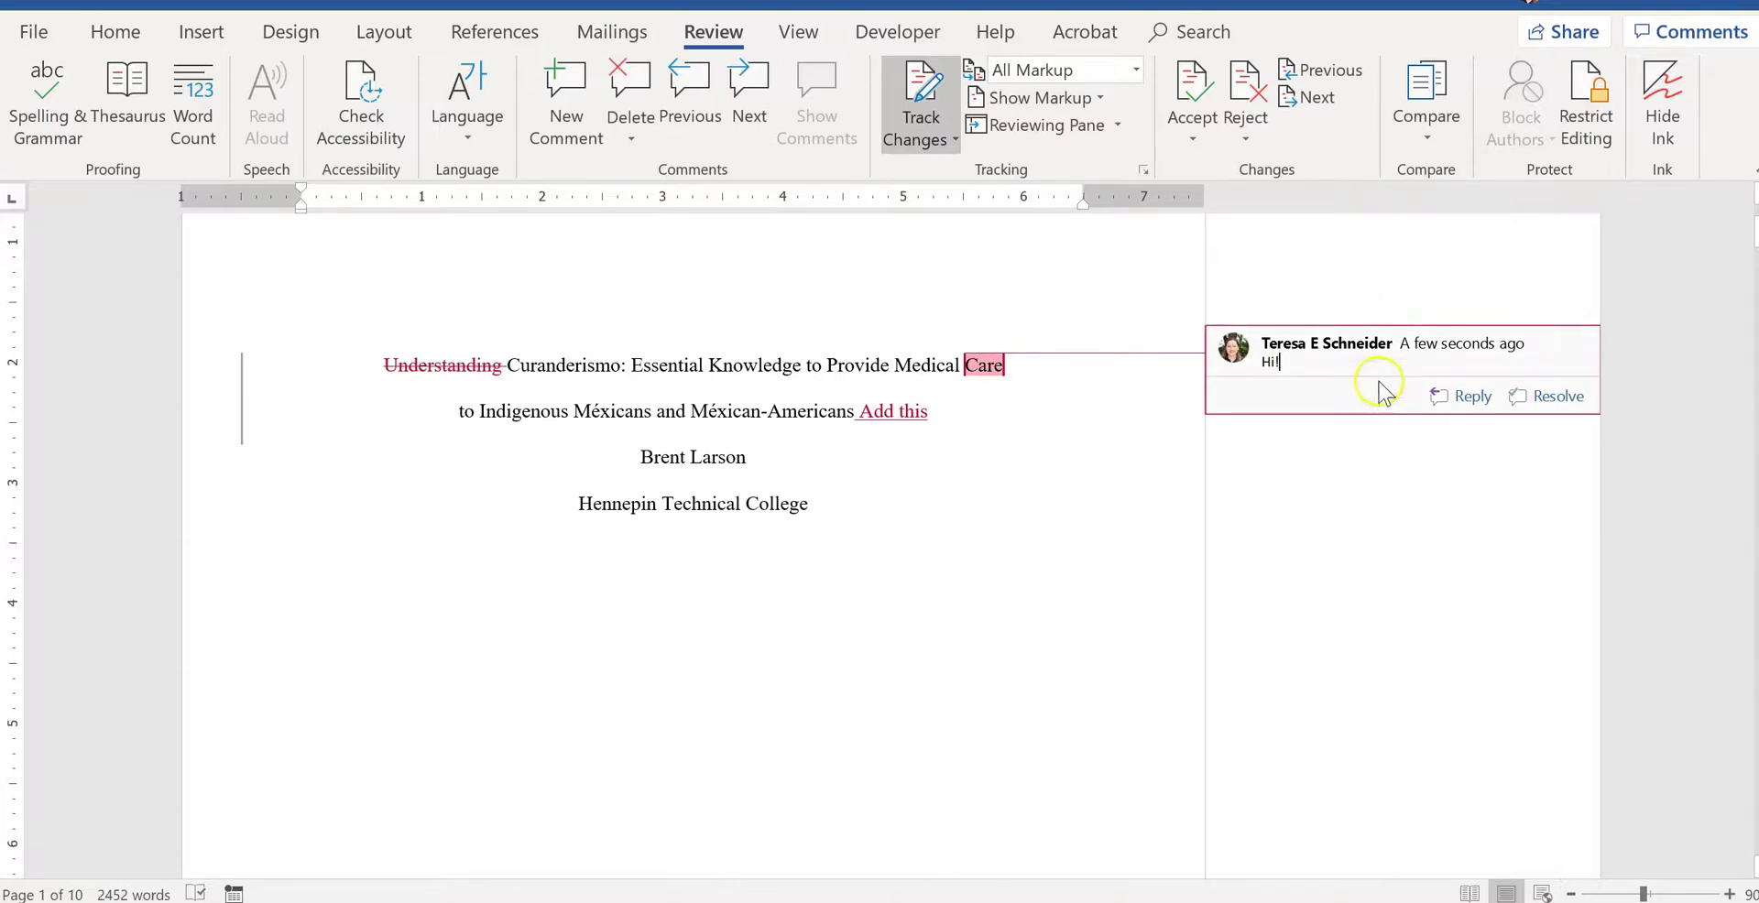
{"action": "left_click", "coordinate": [626, 83]}
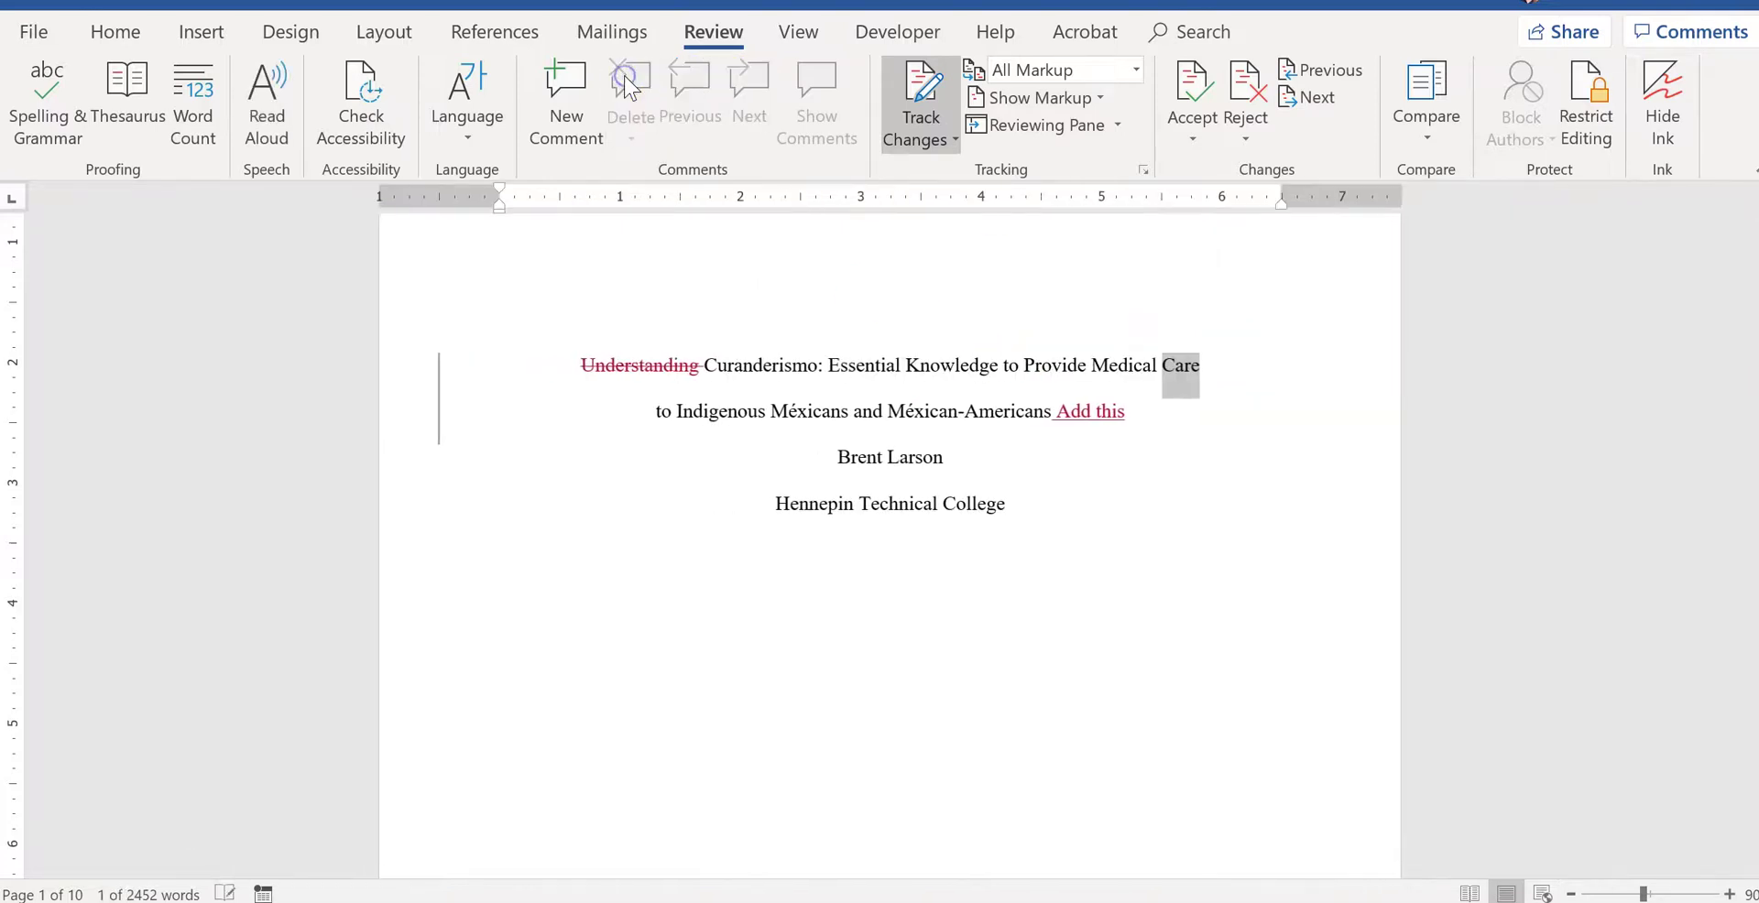
{"action": "left_click", "coordinate": [1213, 503]}
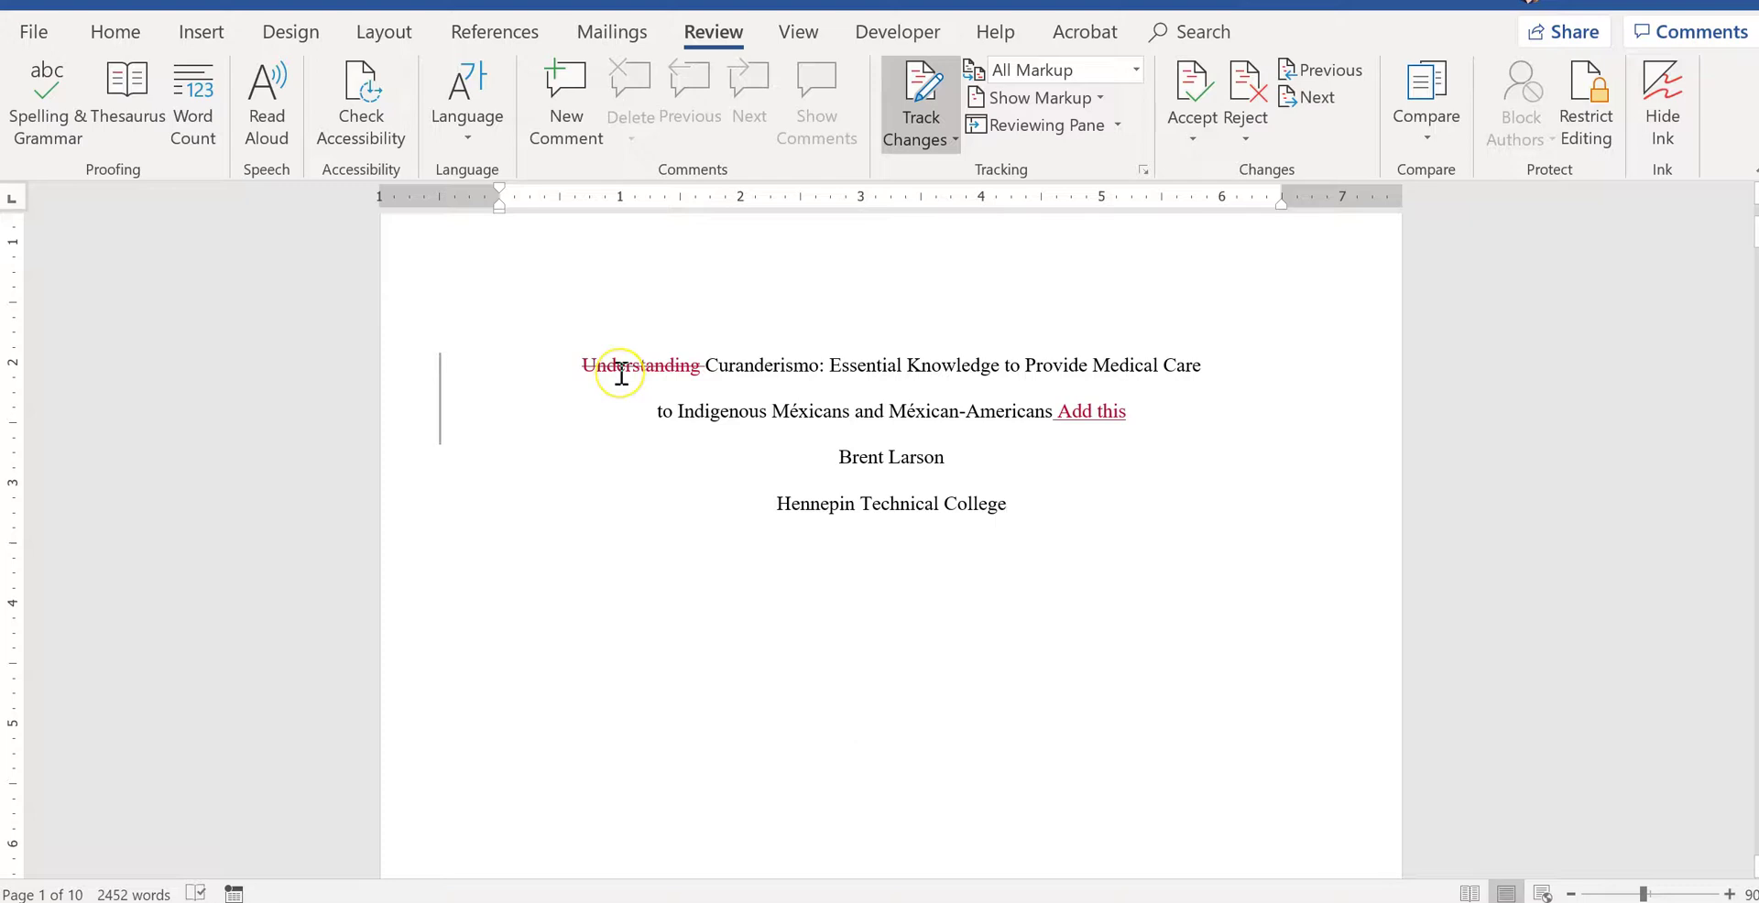
{"action": "left_click", "coordinate": [441, 371]}
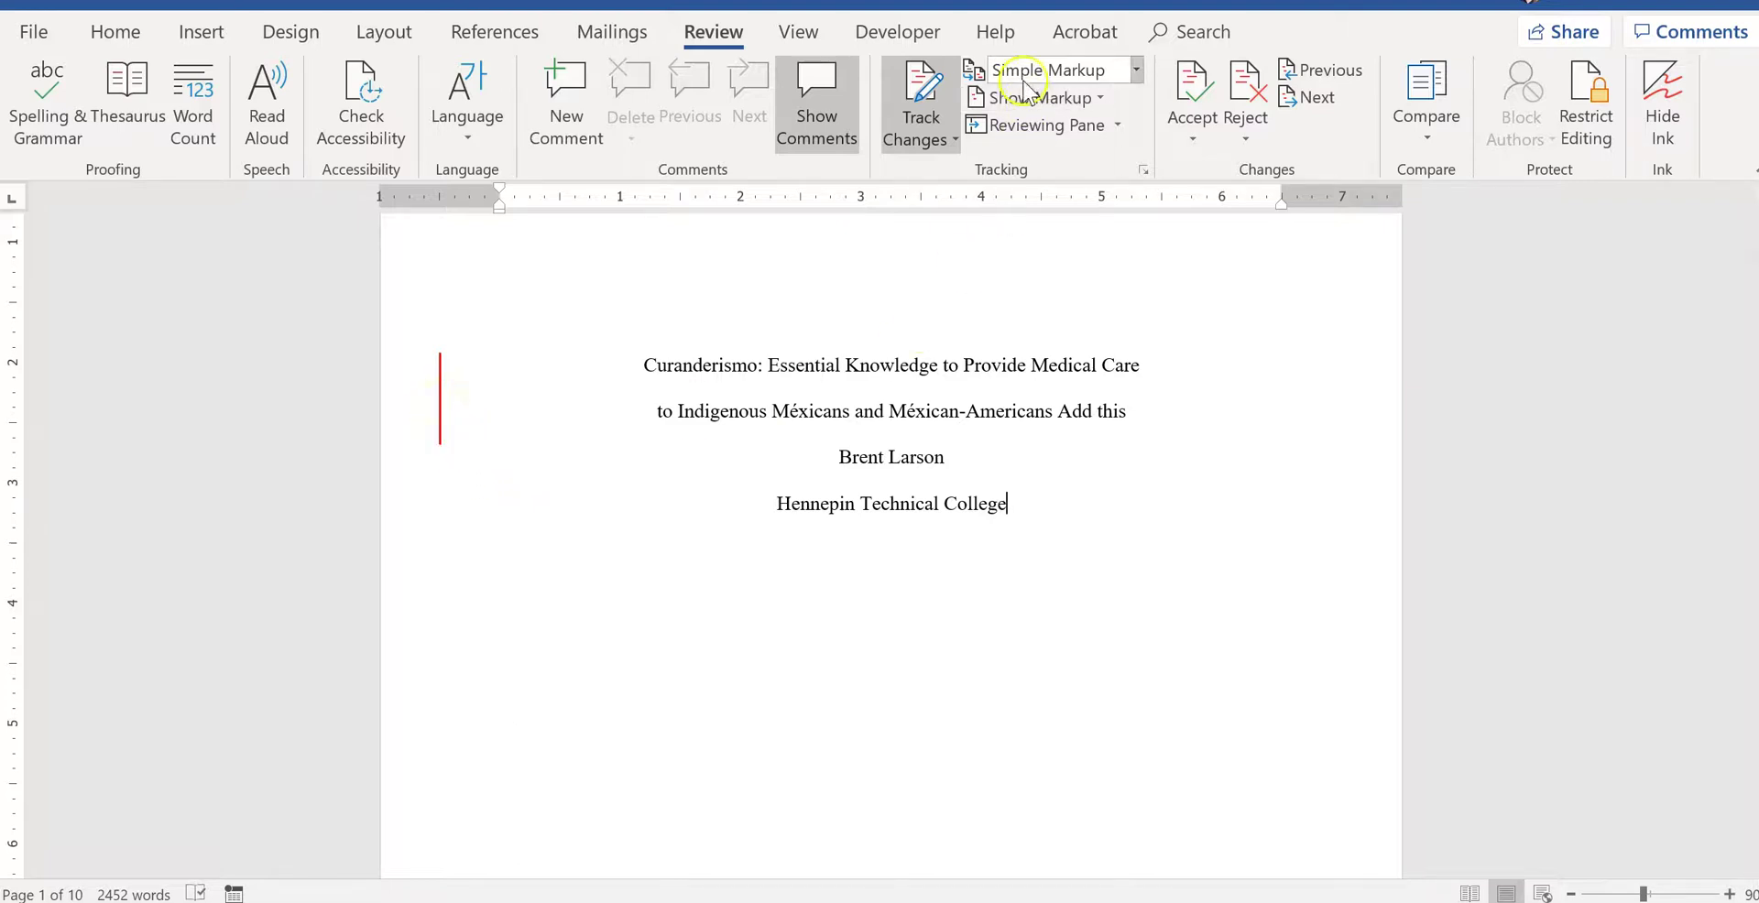
Toggle between Simple and All Markup repeatedly, finishing on All Markup with edits shown inline
{"action": "left_click", "coordinate": [1135, 71]}
{"action": "left_click", "coordinate": [1088, 125]}
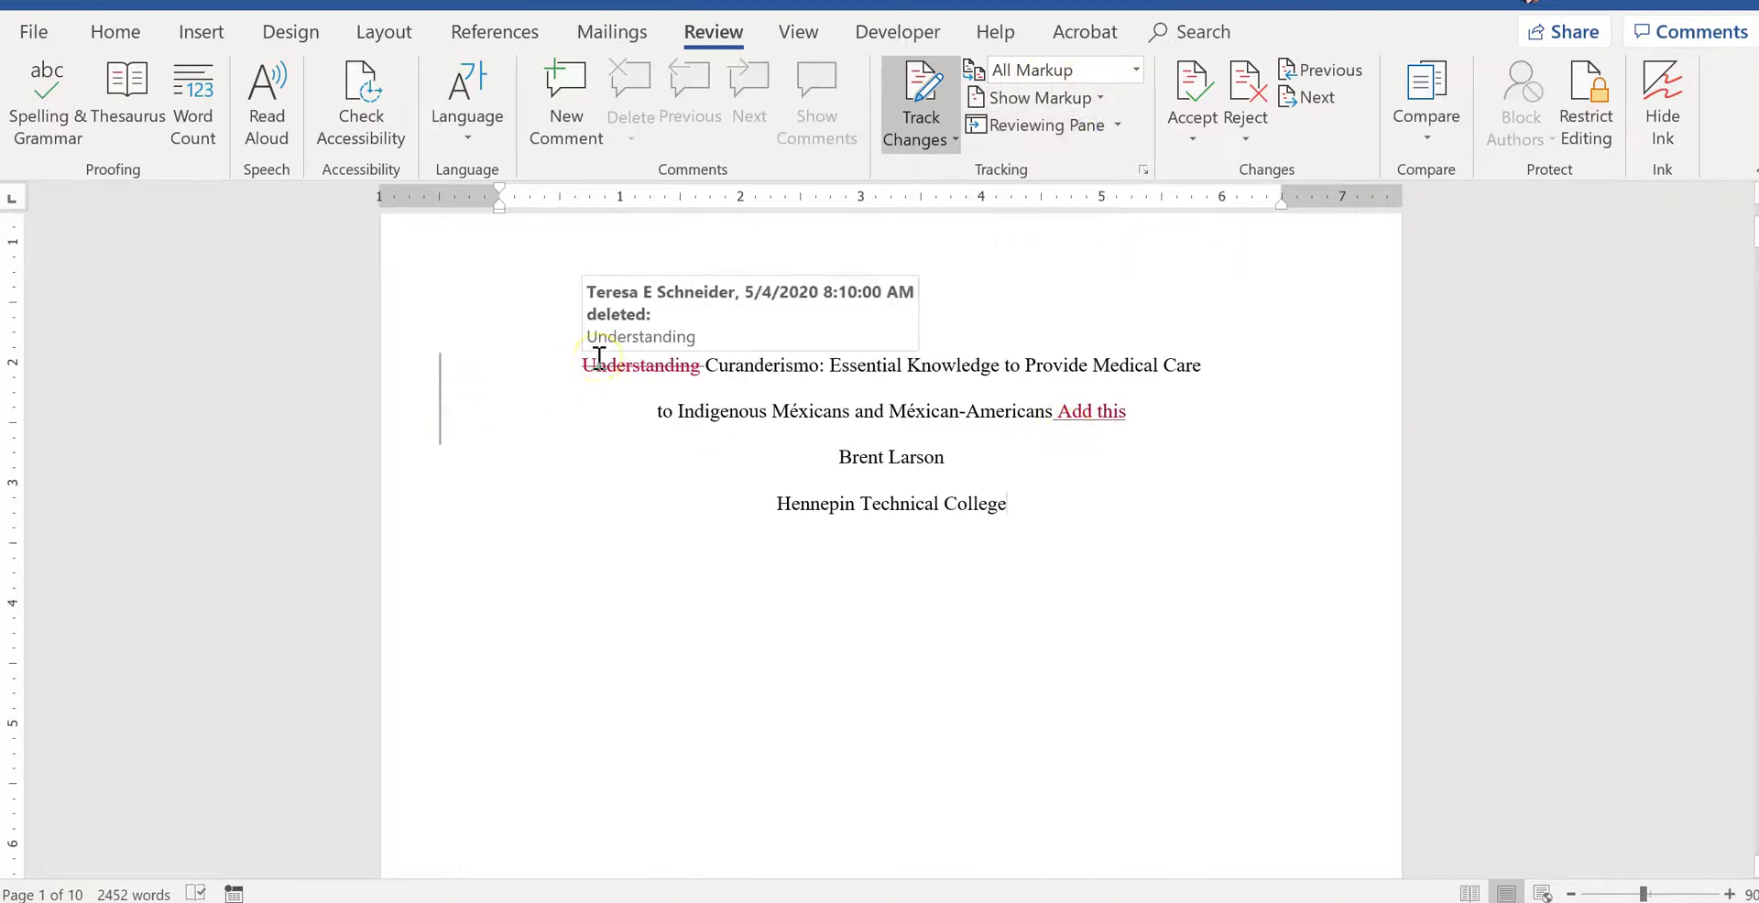
{"action": "left_click", "coordinate": [440, 407]}
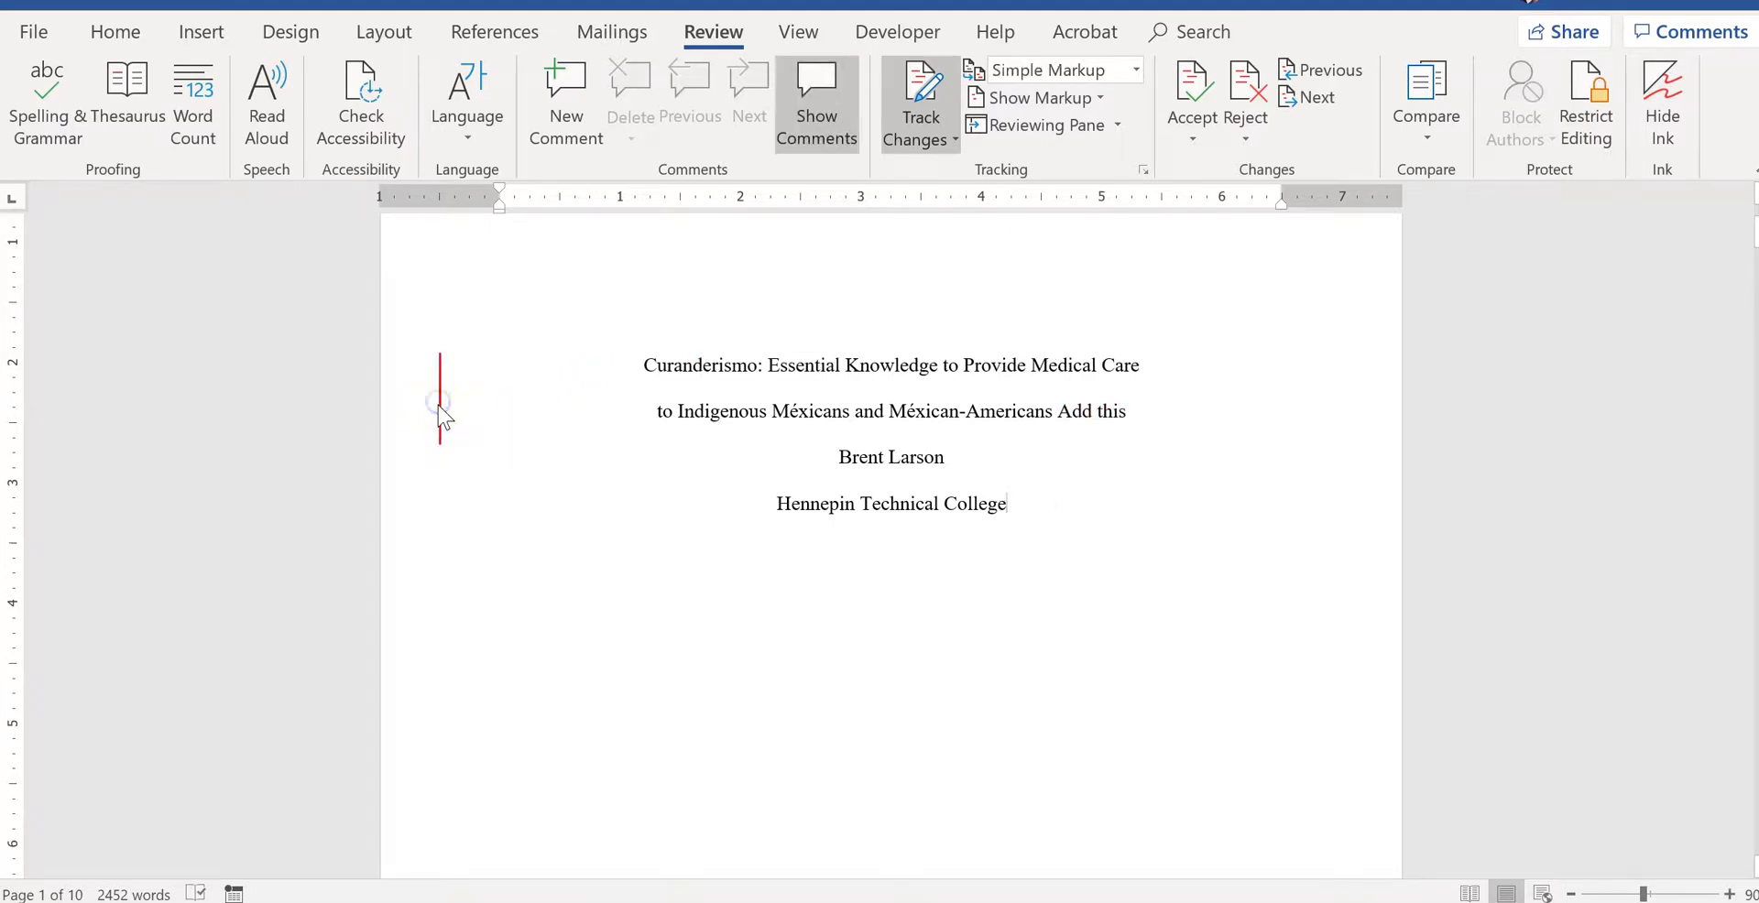
{"action": "left_click", "coordinate": [439, 411]}
{"action": "left_click", "coordinate": [440, 410]}
{"action": "left_click", "coordinate": [440, 410]}
{"action": "left_click", "coordinate": [440, 413]}
{"action": "left_click", "coordinate": [441, 411]}
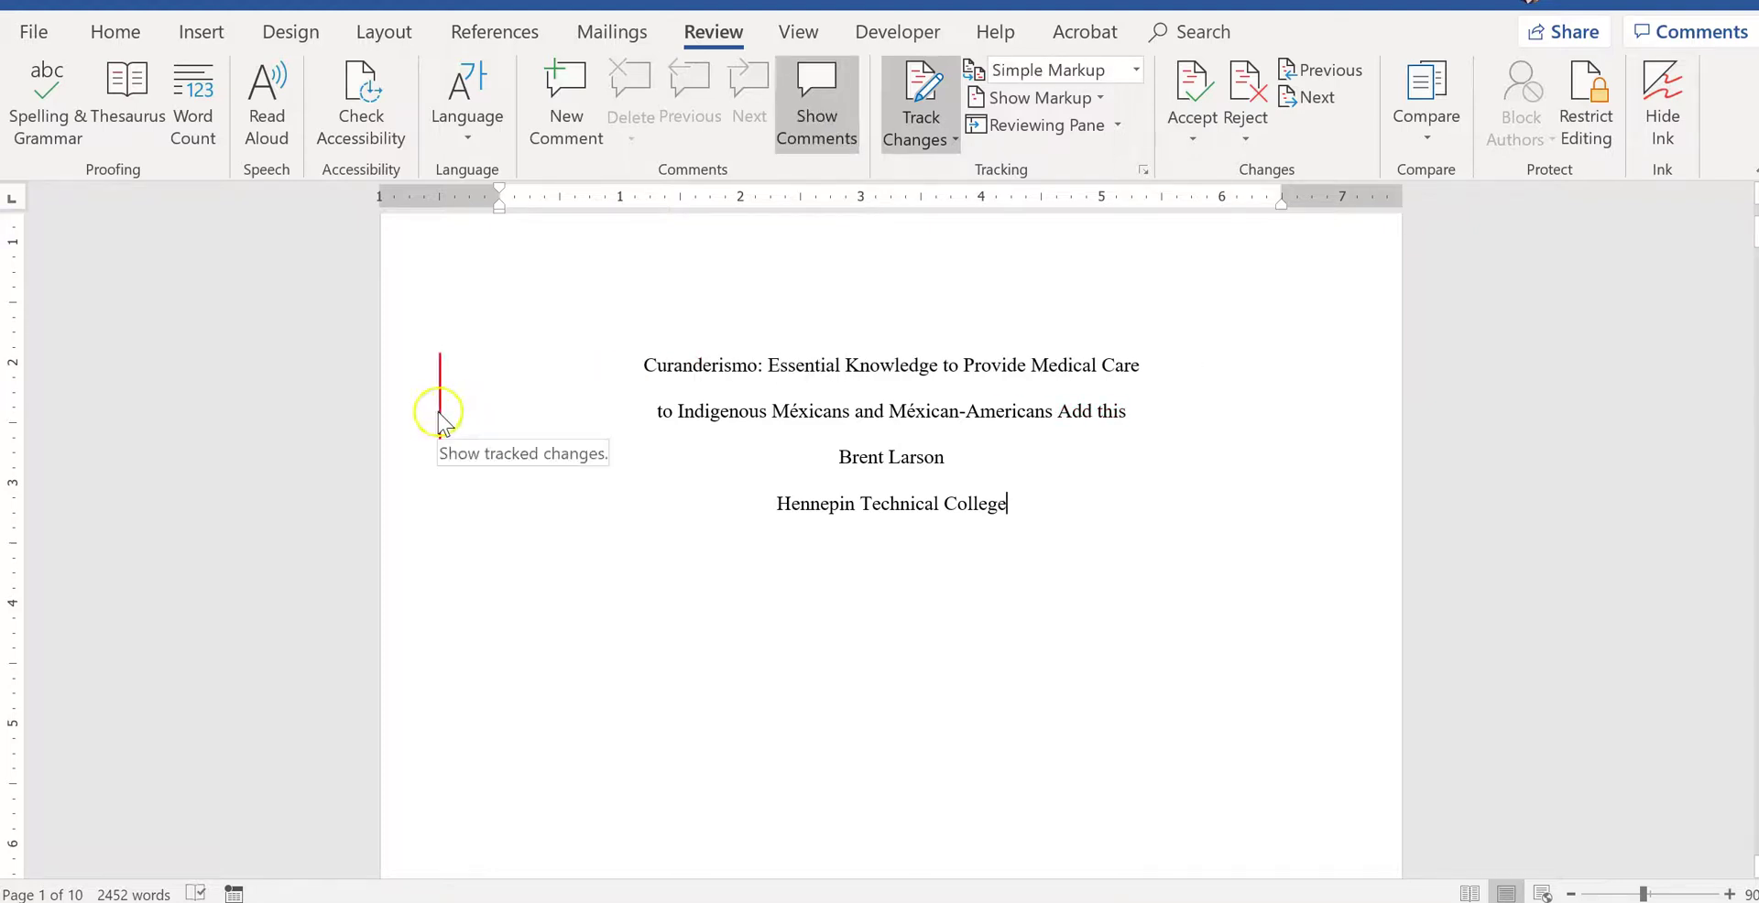
{"action": "left_click", "coordinate": [440, 412]}
{"action": "left_click", "coordinate": [441, 412]}
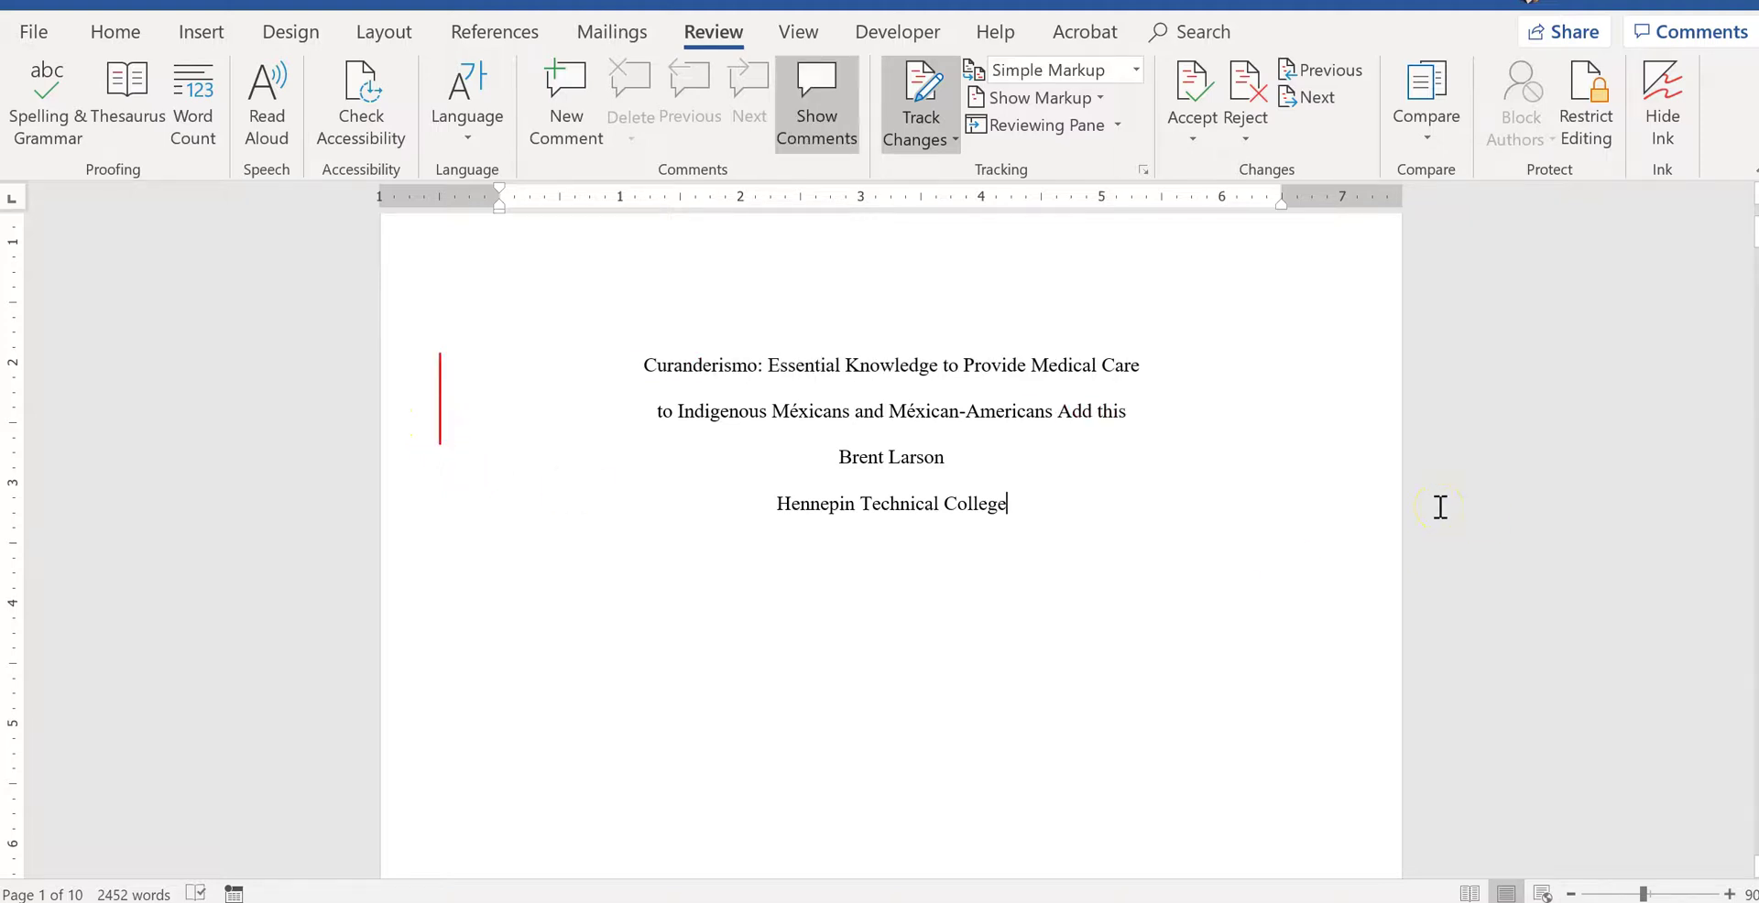
{"action": "left_click", "coordinate": [440, 394]}
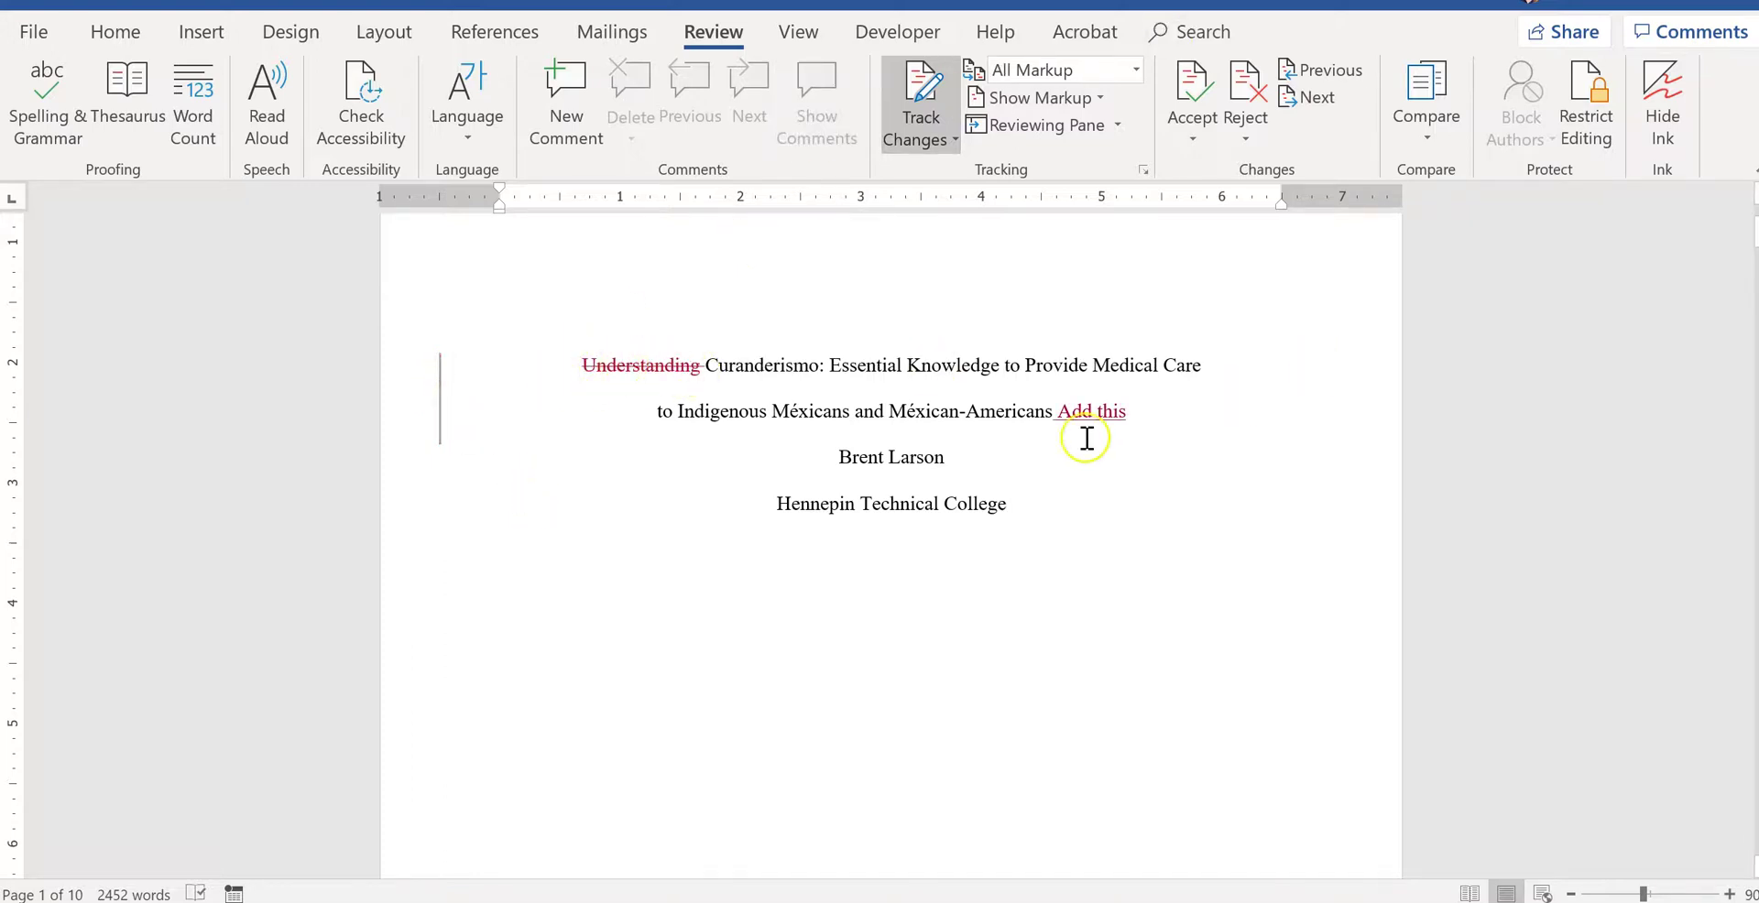
{"action": "left_click", "coordinate": [440, 403]}
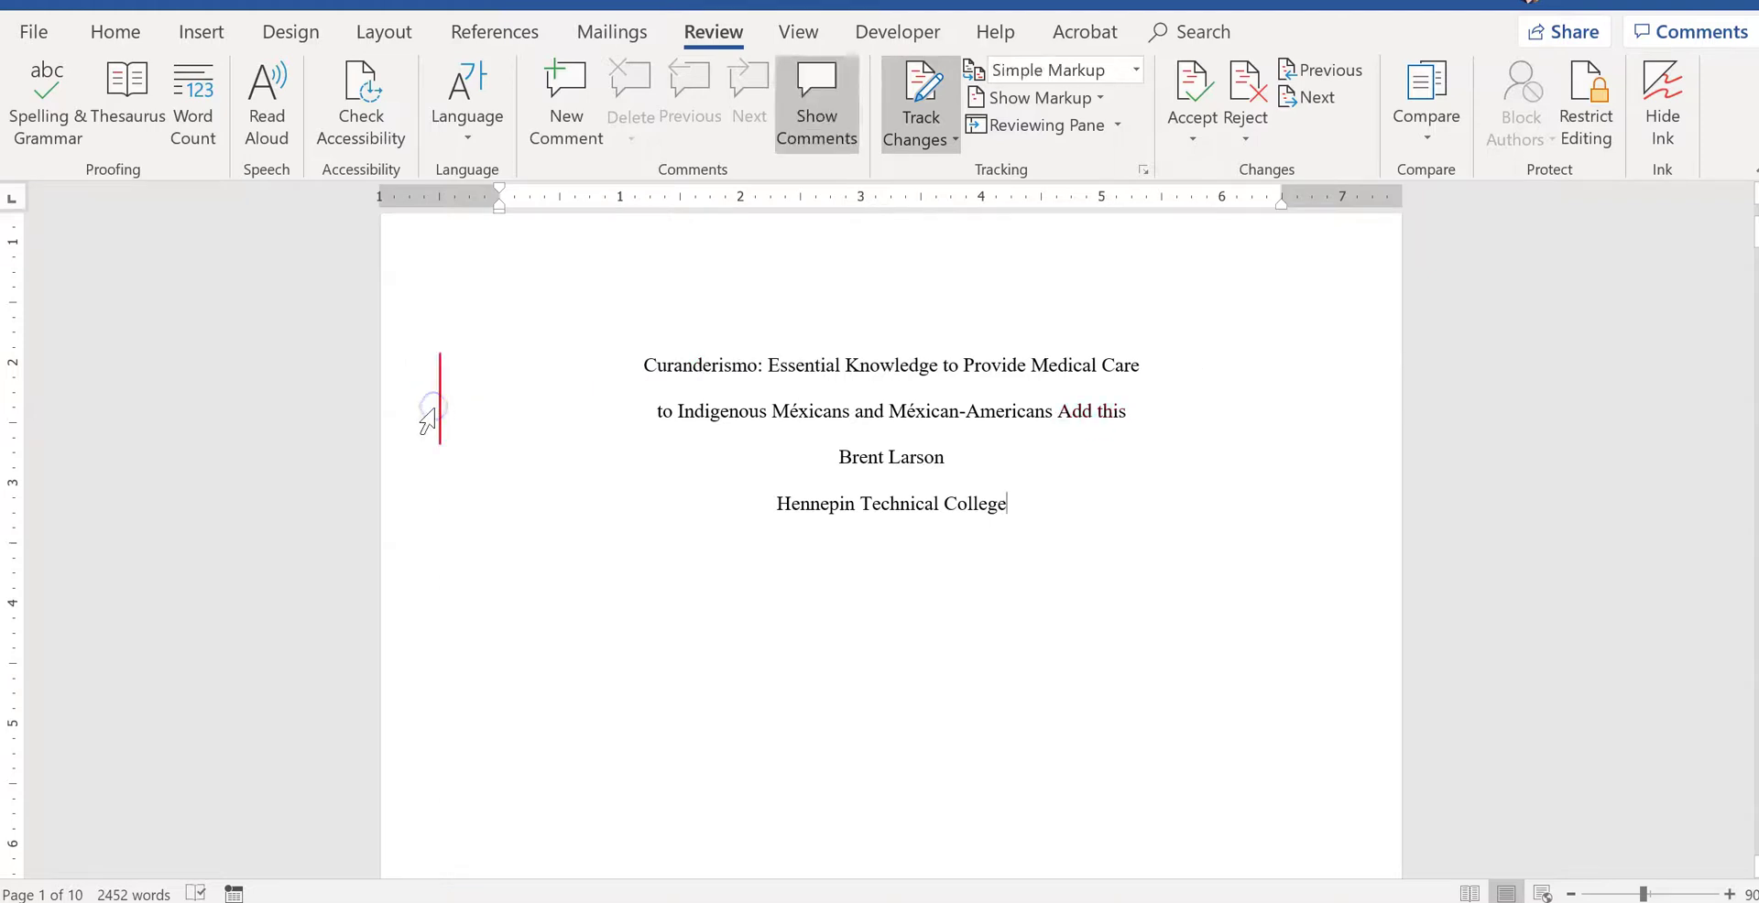
{"action": "left_click", "coordinate": [440, 409]}
{"action": "left_click", "coordinate": [440, 403]}
{"action": "left_click", "coordinate": [441, 418]}
{"action": "left_click", "coordinate": [617, 366]}
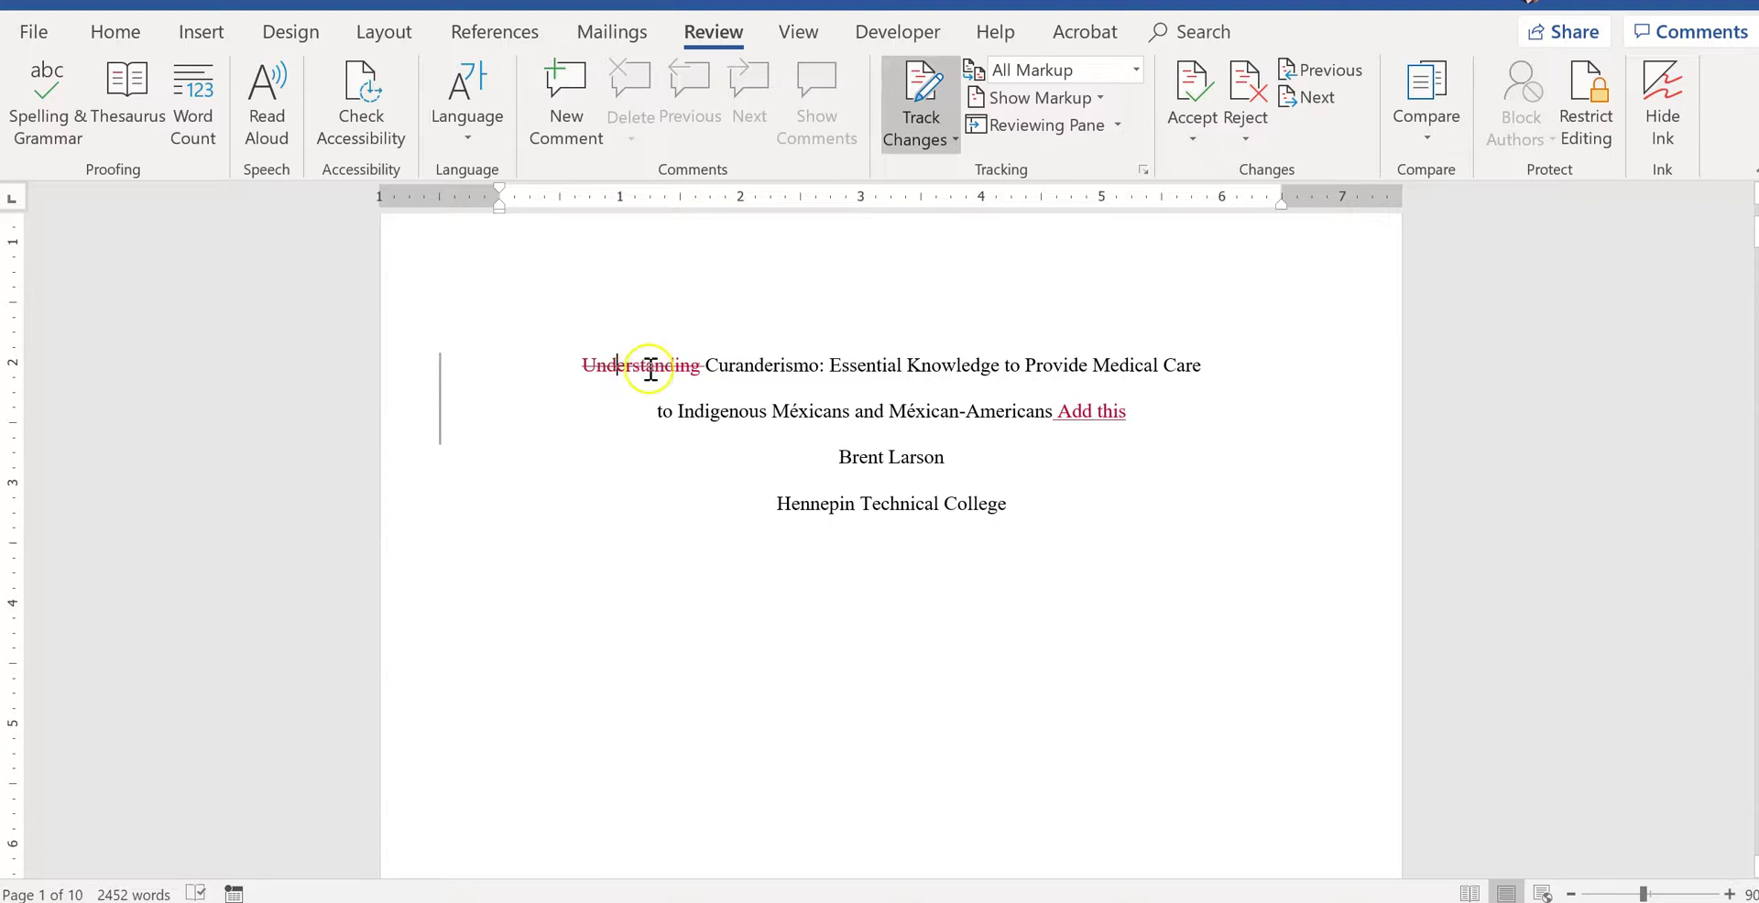
Reject both tracked edits, restoring 'Understanding' and removing 'Add this' from the title
{"action": "left_click", "coordinate": [1191, 139]}
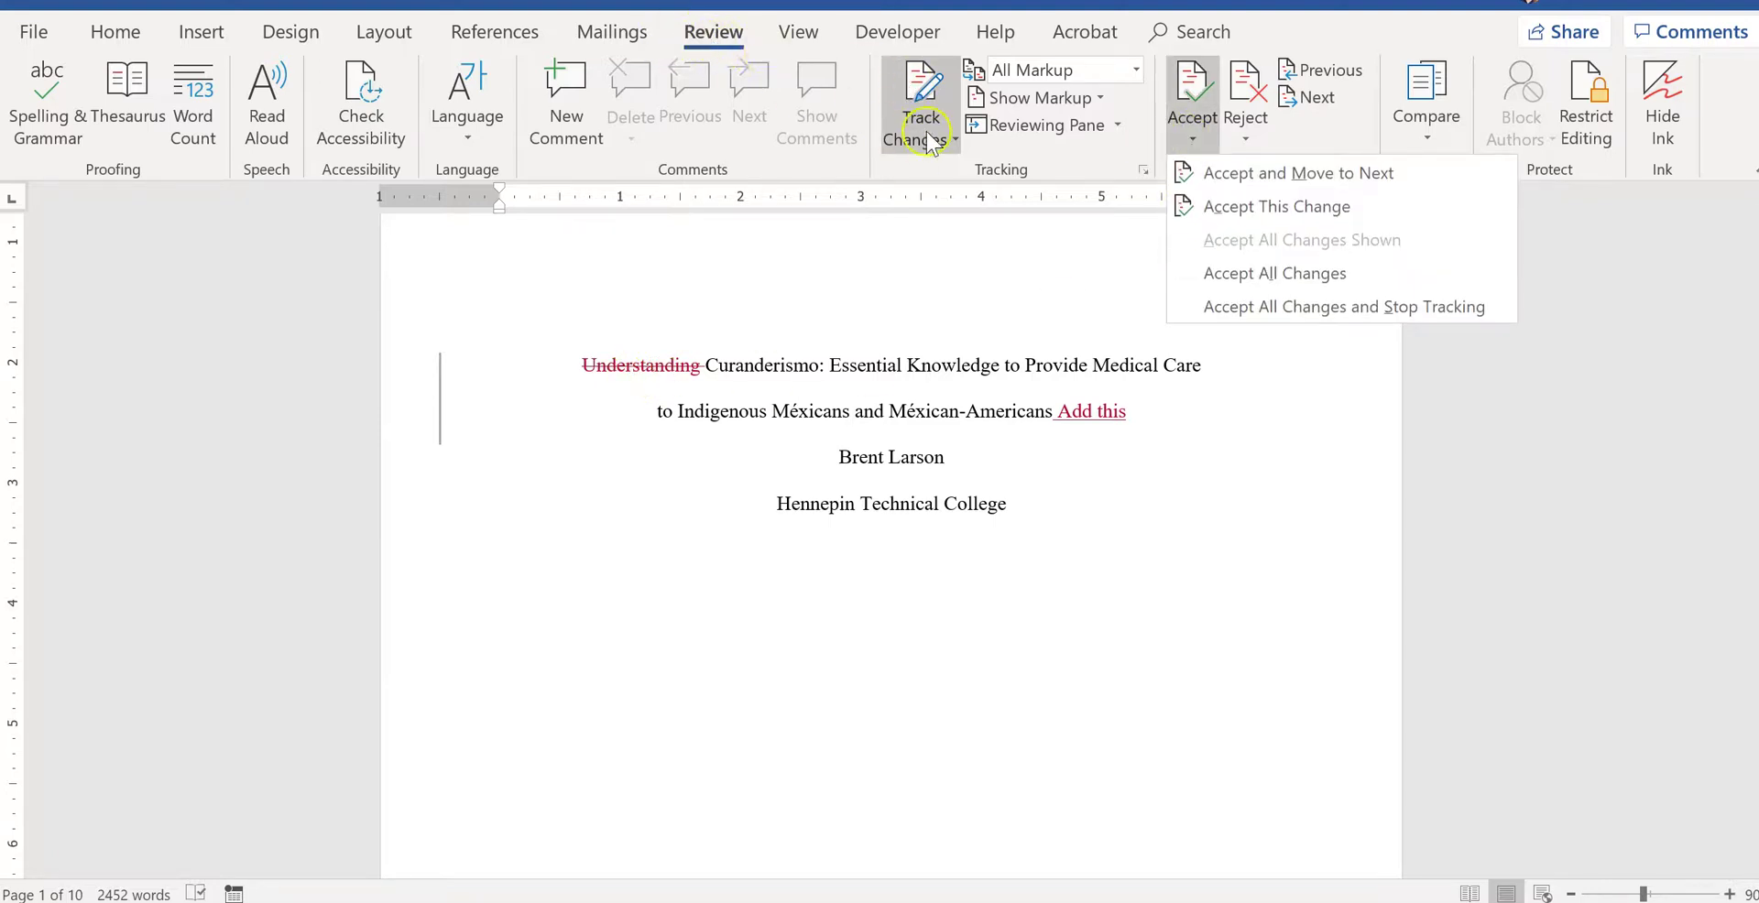
{"action": "left_click", "coordinate": [1235, 141]}
{"action": "left_click", "coordinate": [1242, 139]}
{"action": "left_click", "coordinate": [1196, 139]}
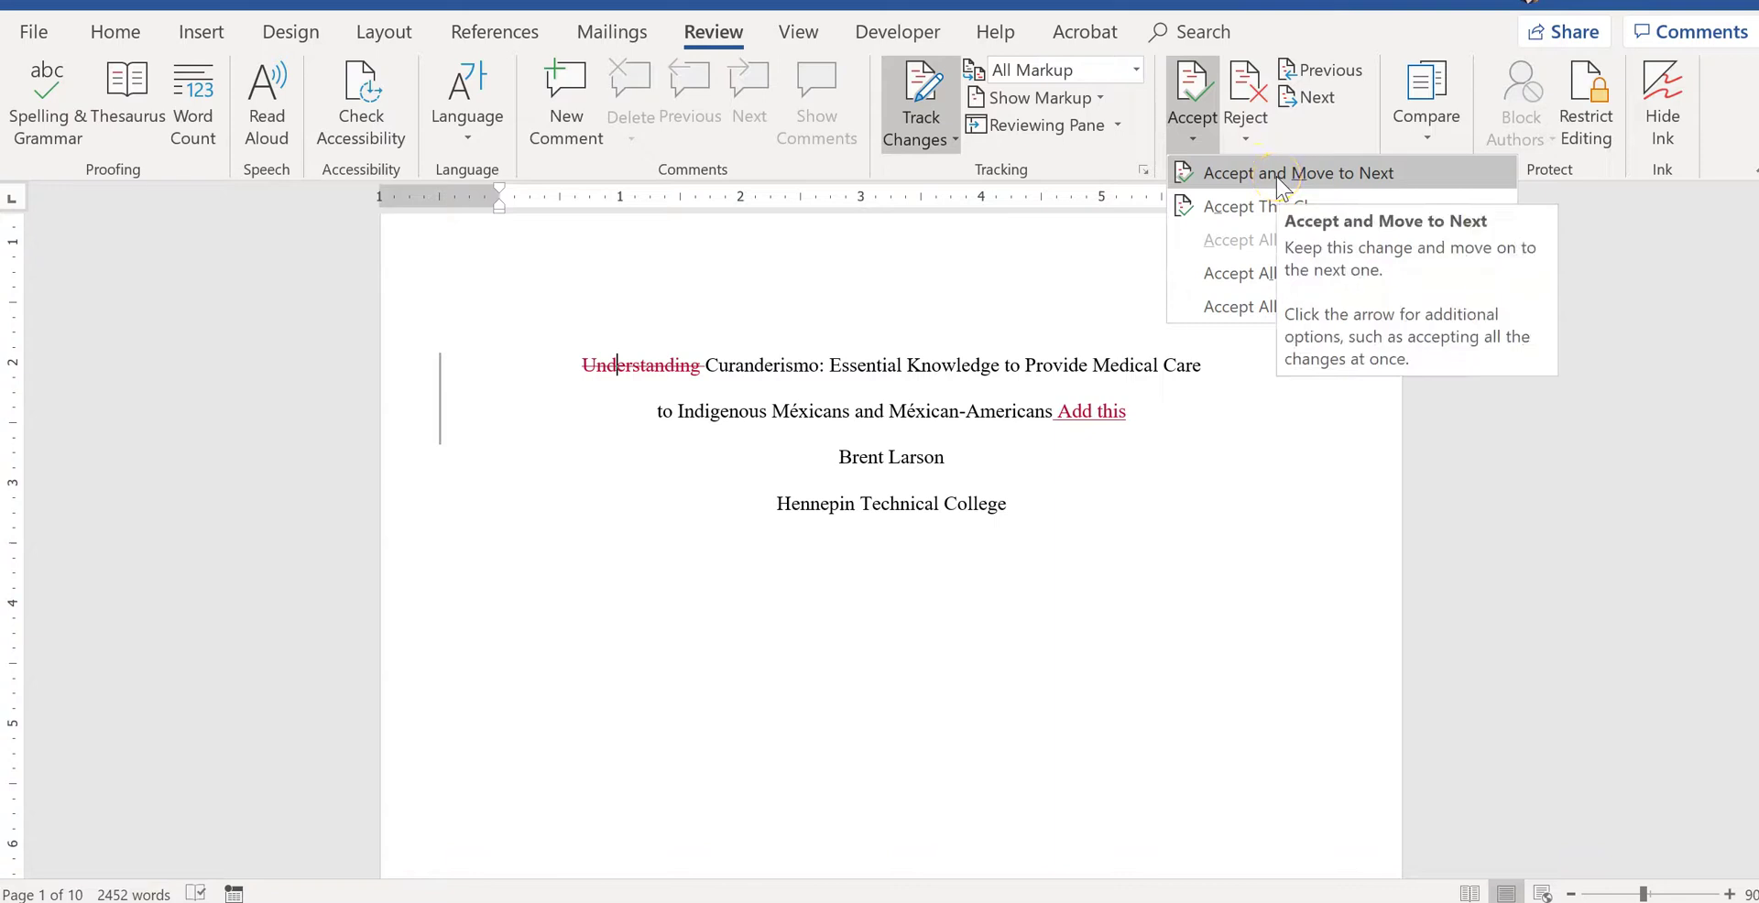
{"action": "left_click", "coordinate": [1244, 129]}
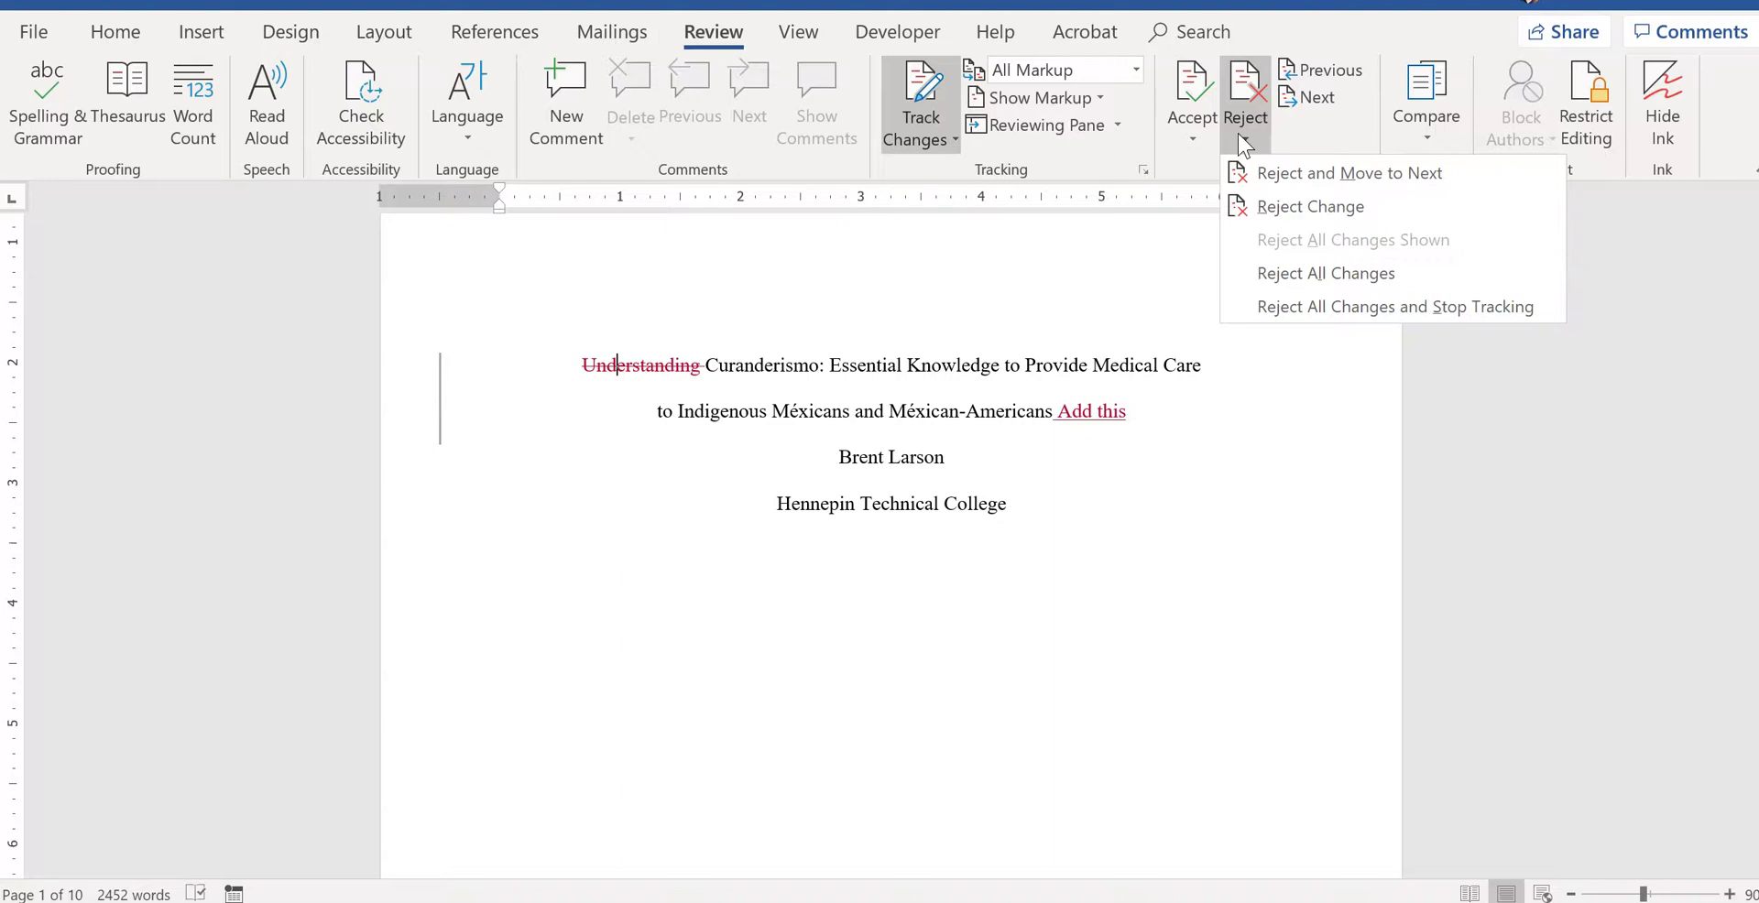
{"action": "left_click", "coordinate": [1246, 173]}
{"action": "left_click", "coordinate": [1241, 128]}
{"action": "left_click", "coordinate": [1262, 179]}
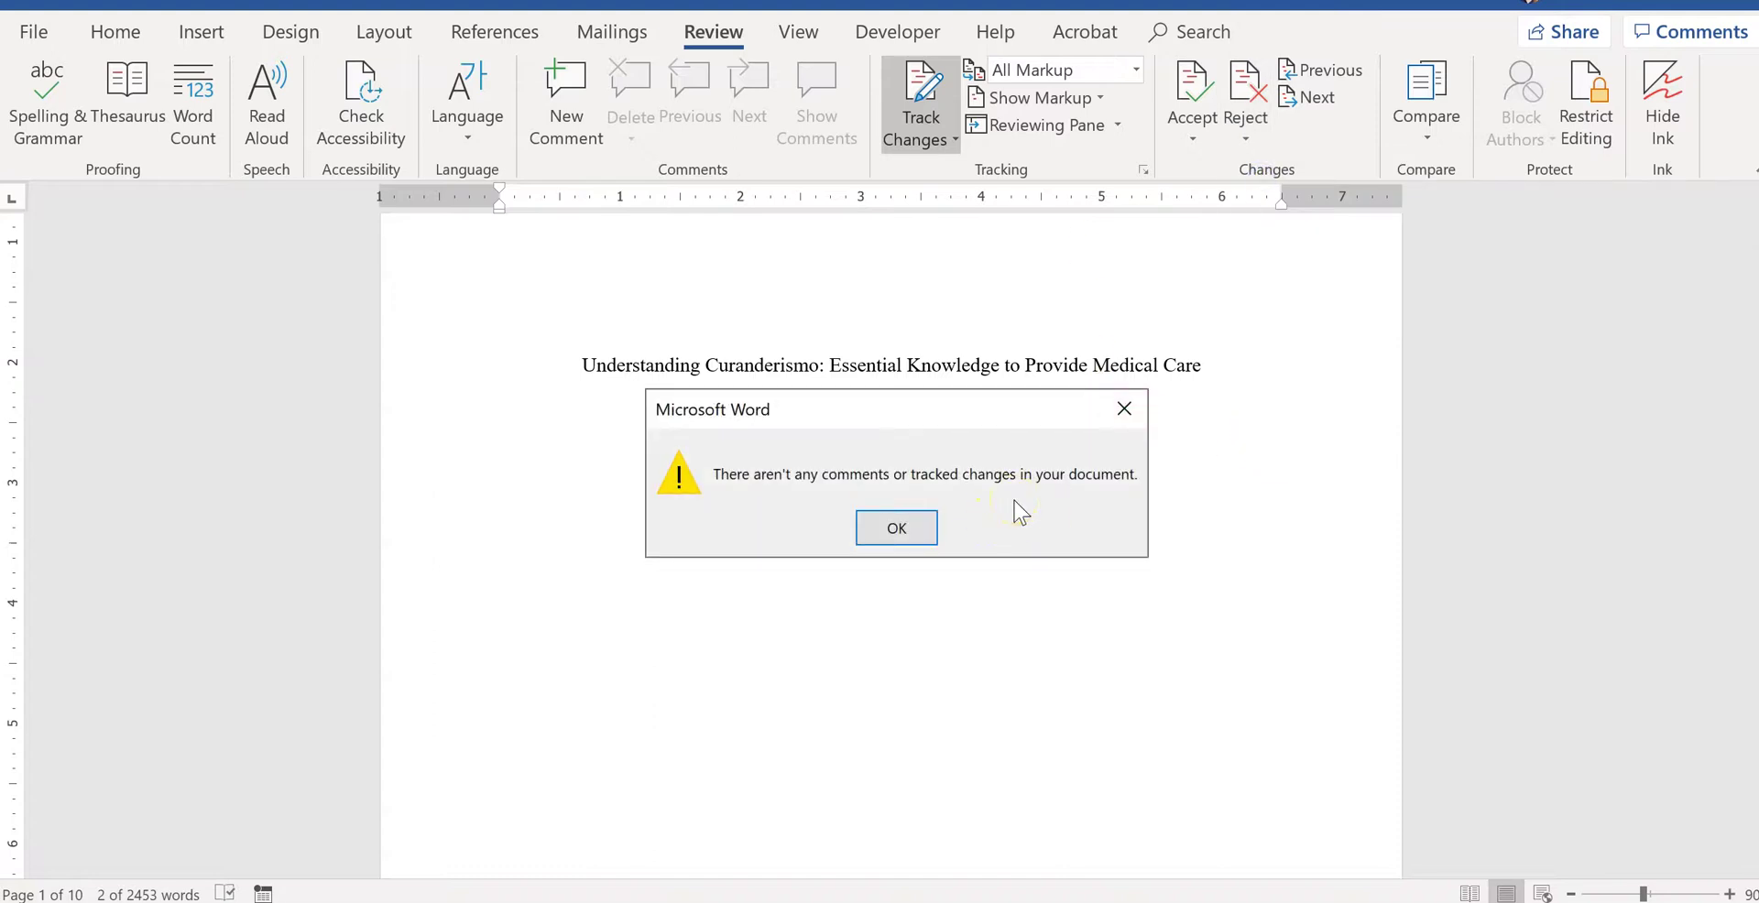
Dismiss the no-changes notice and run Accept All Changes on the document
{"action": "left_click", "coordinate": [909, 539]}
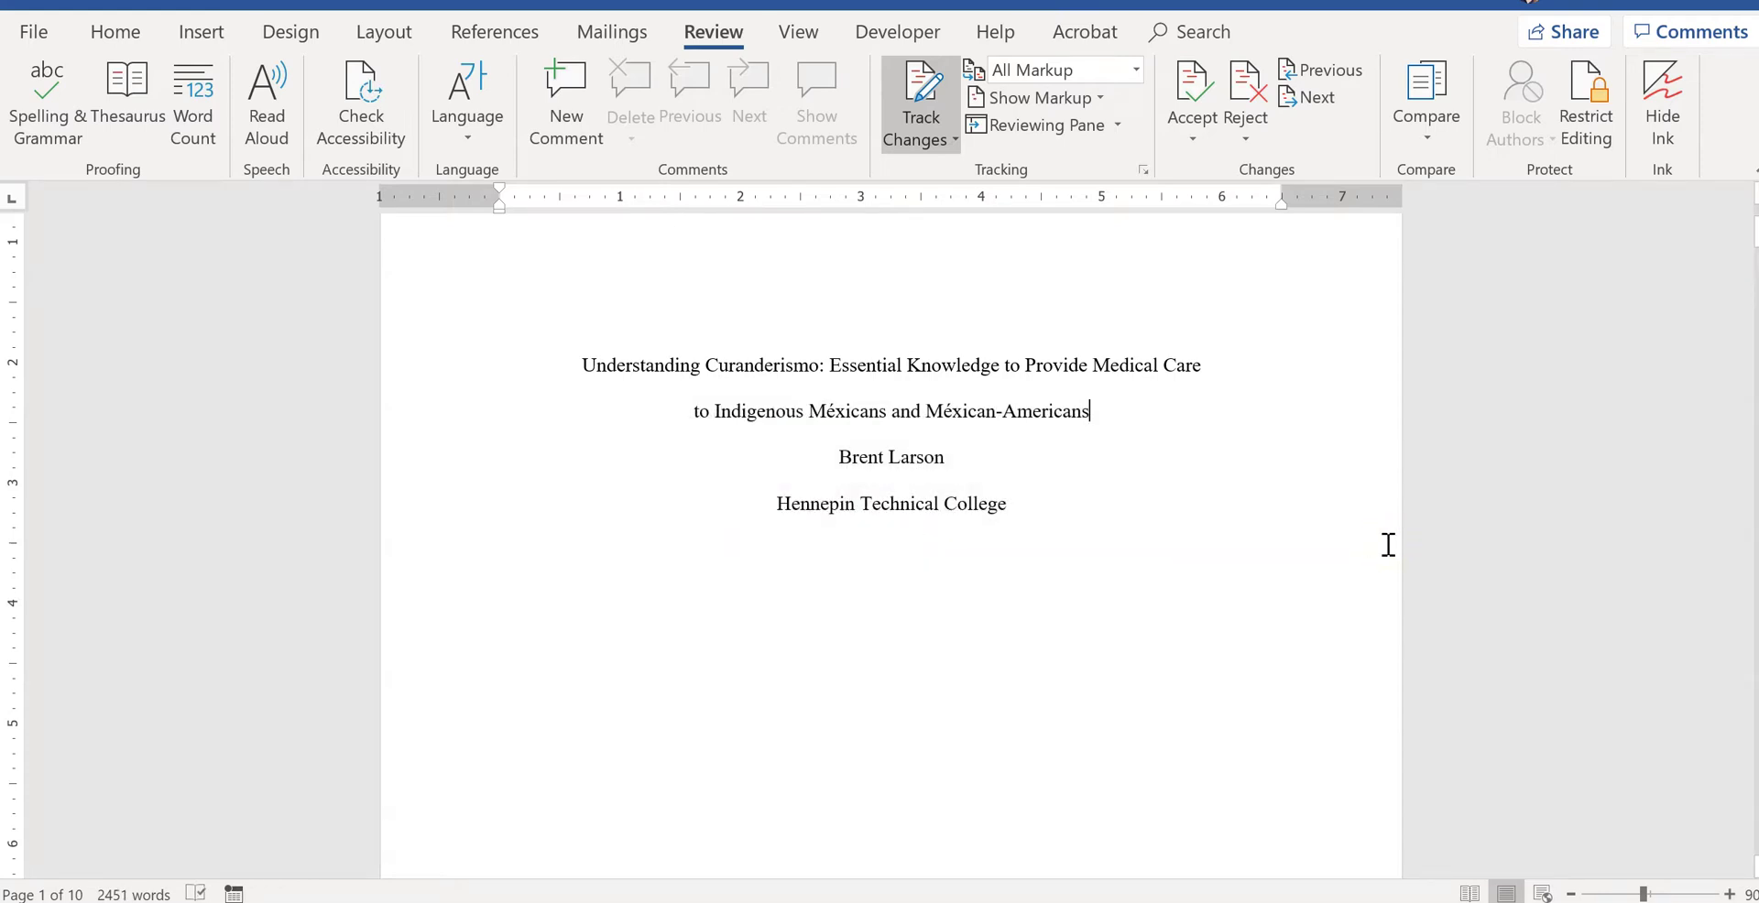
{"action": "left_click", "coordinate": [1203, 147]}
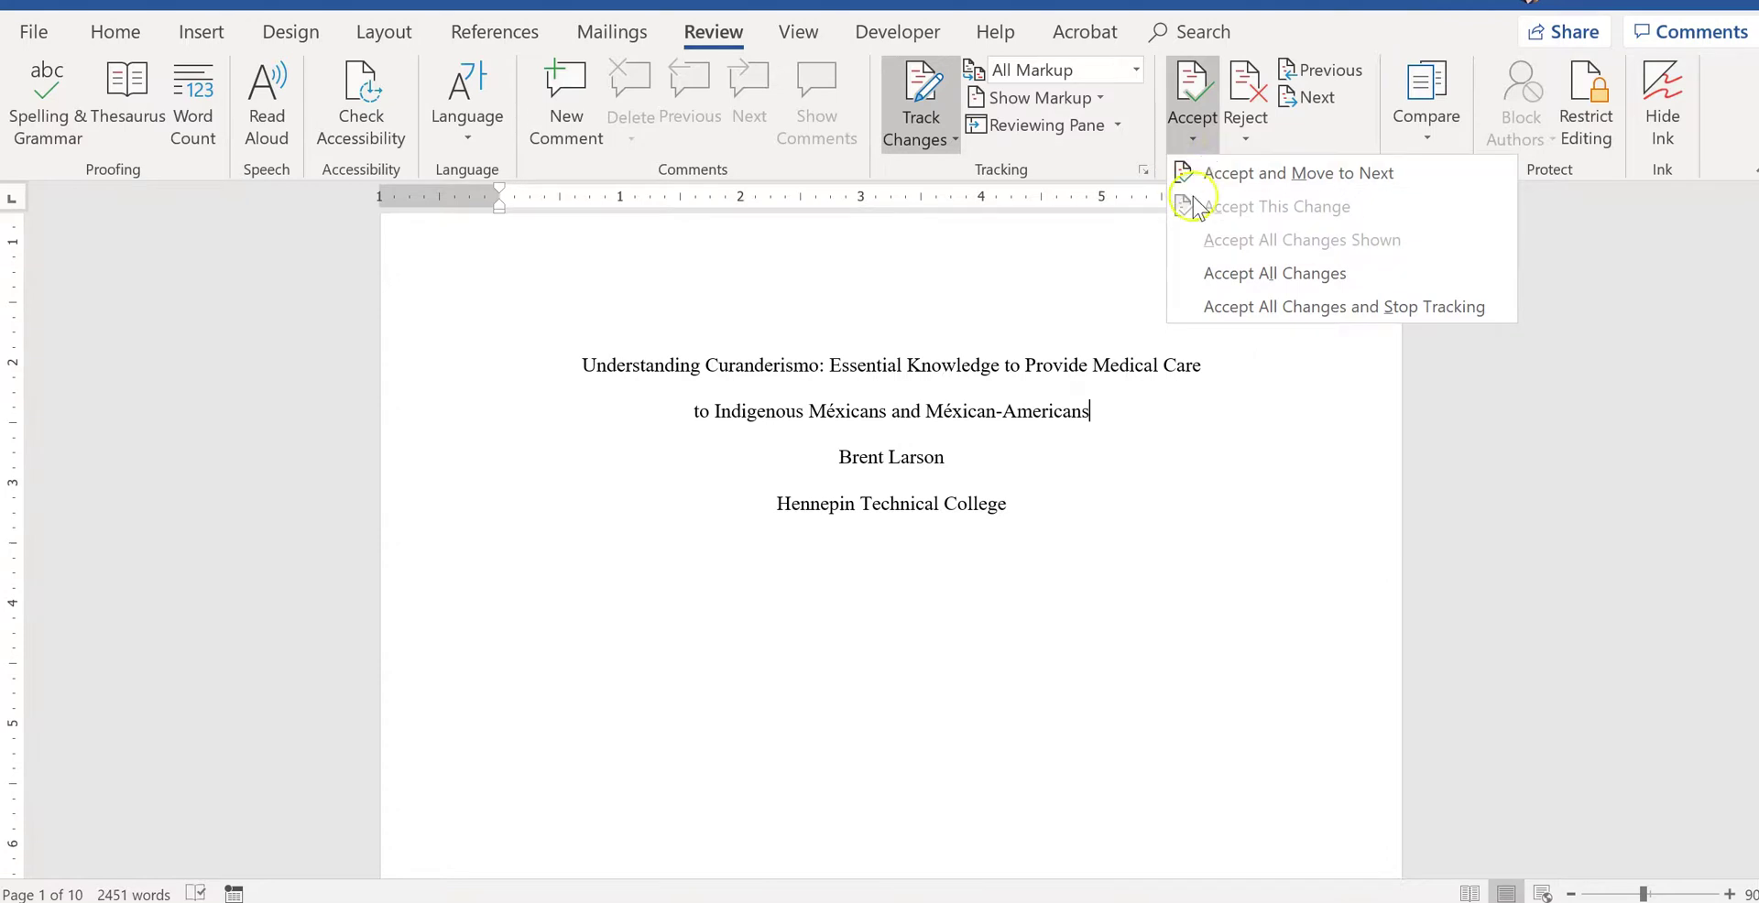
{"action": "left_click", "coordinate": [1257, 272]}
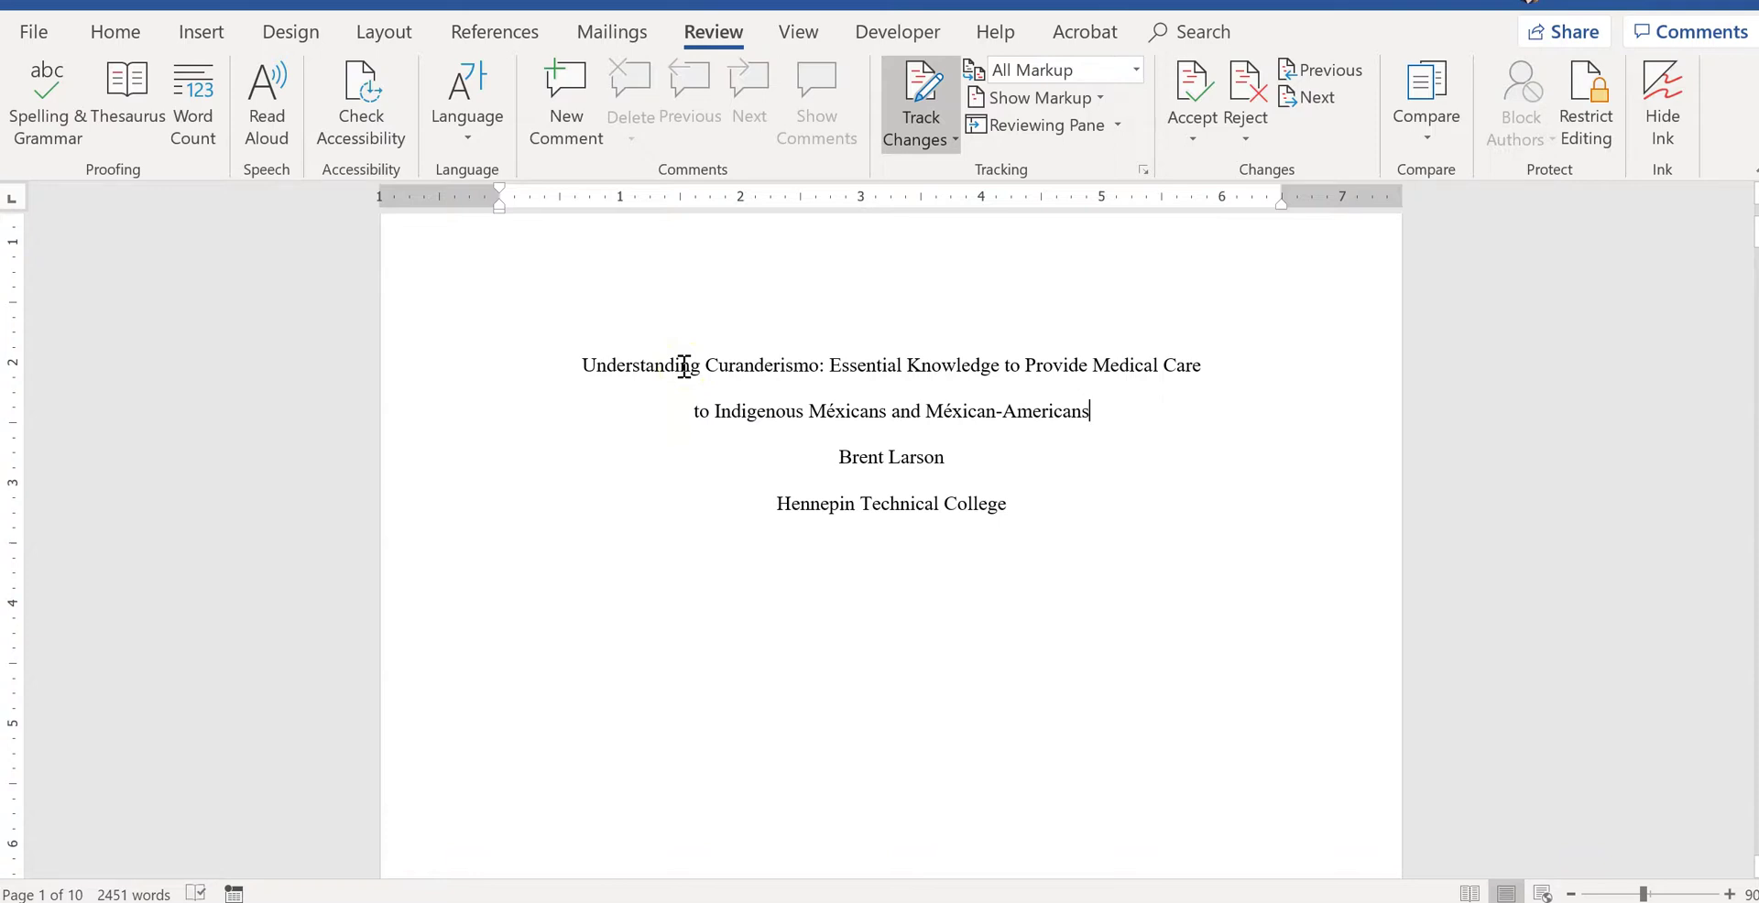
Add a tracked line '*This should be a little lower' below Hennepin Technical College
{"action": "left_click", "coordinate": [1070, 511]}
{"action": "key", "text": "Return"}
{"action": "type", "text": "*This shou"}
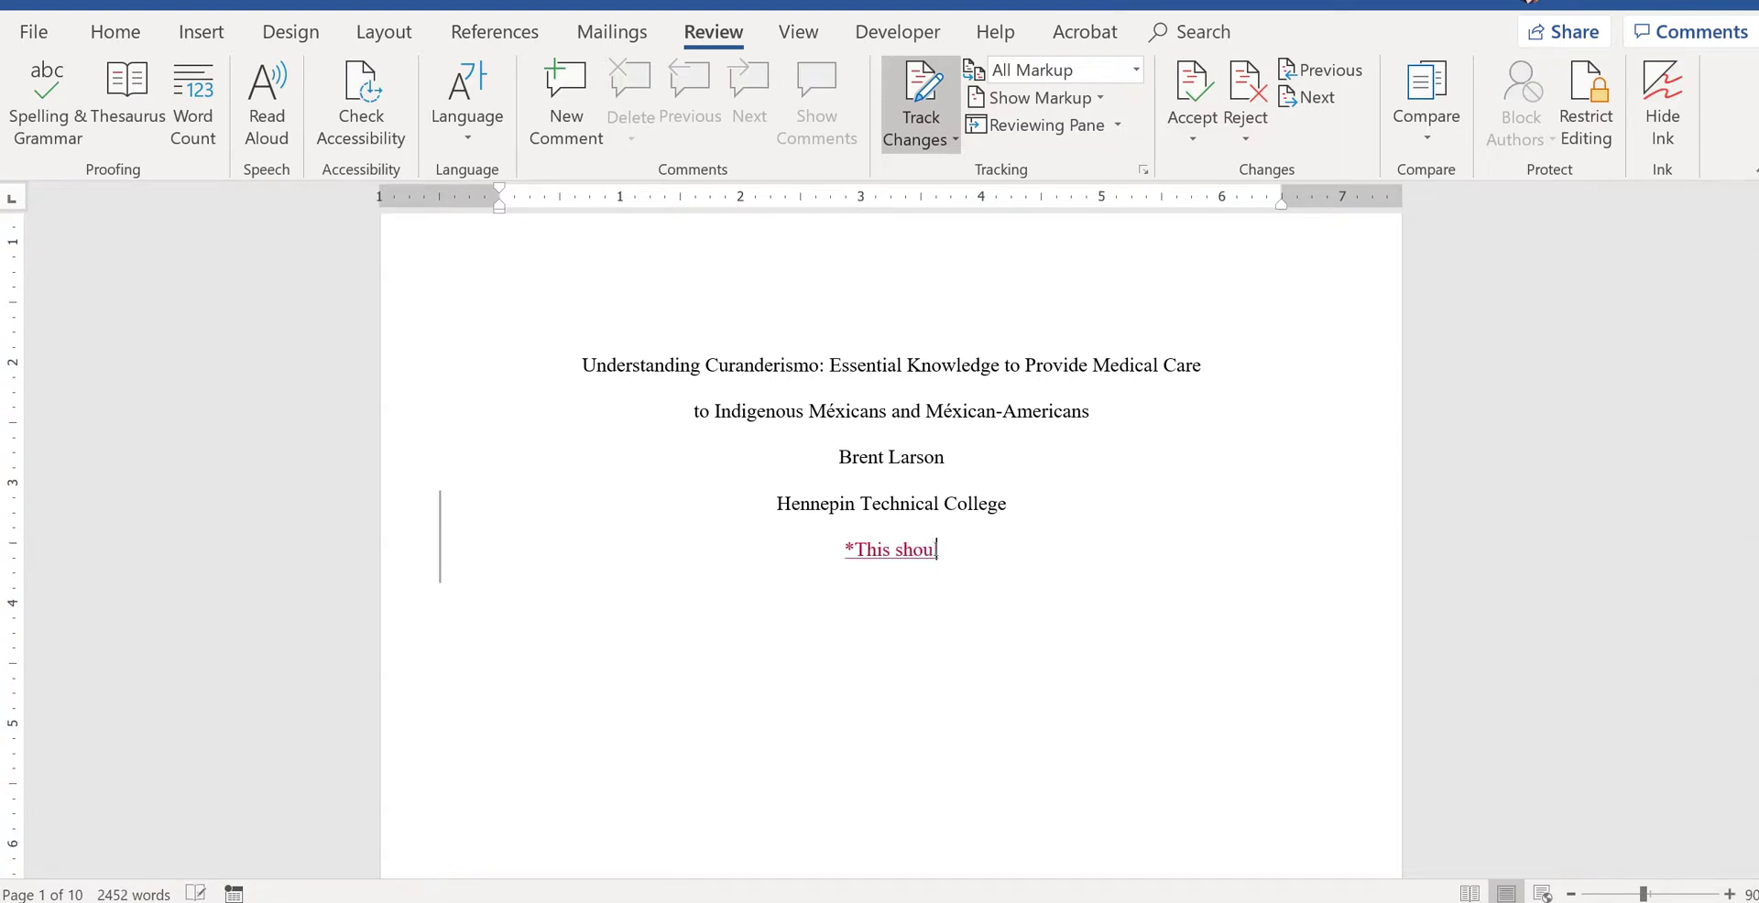
{"action": "type", "text": "ld be a little lowe"}
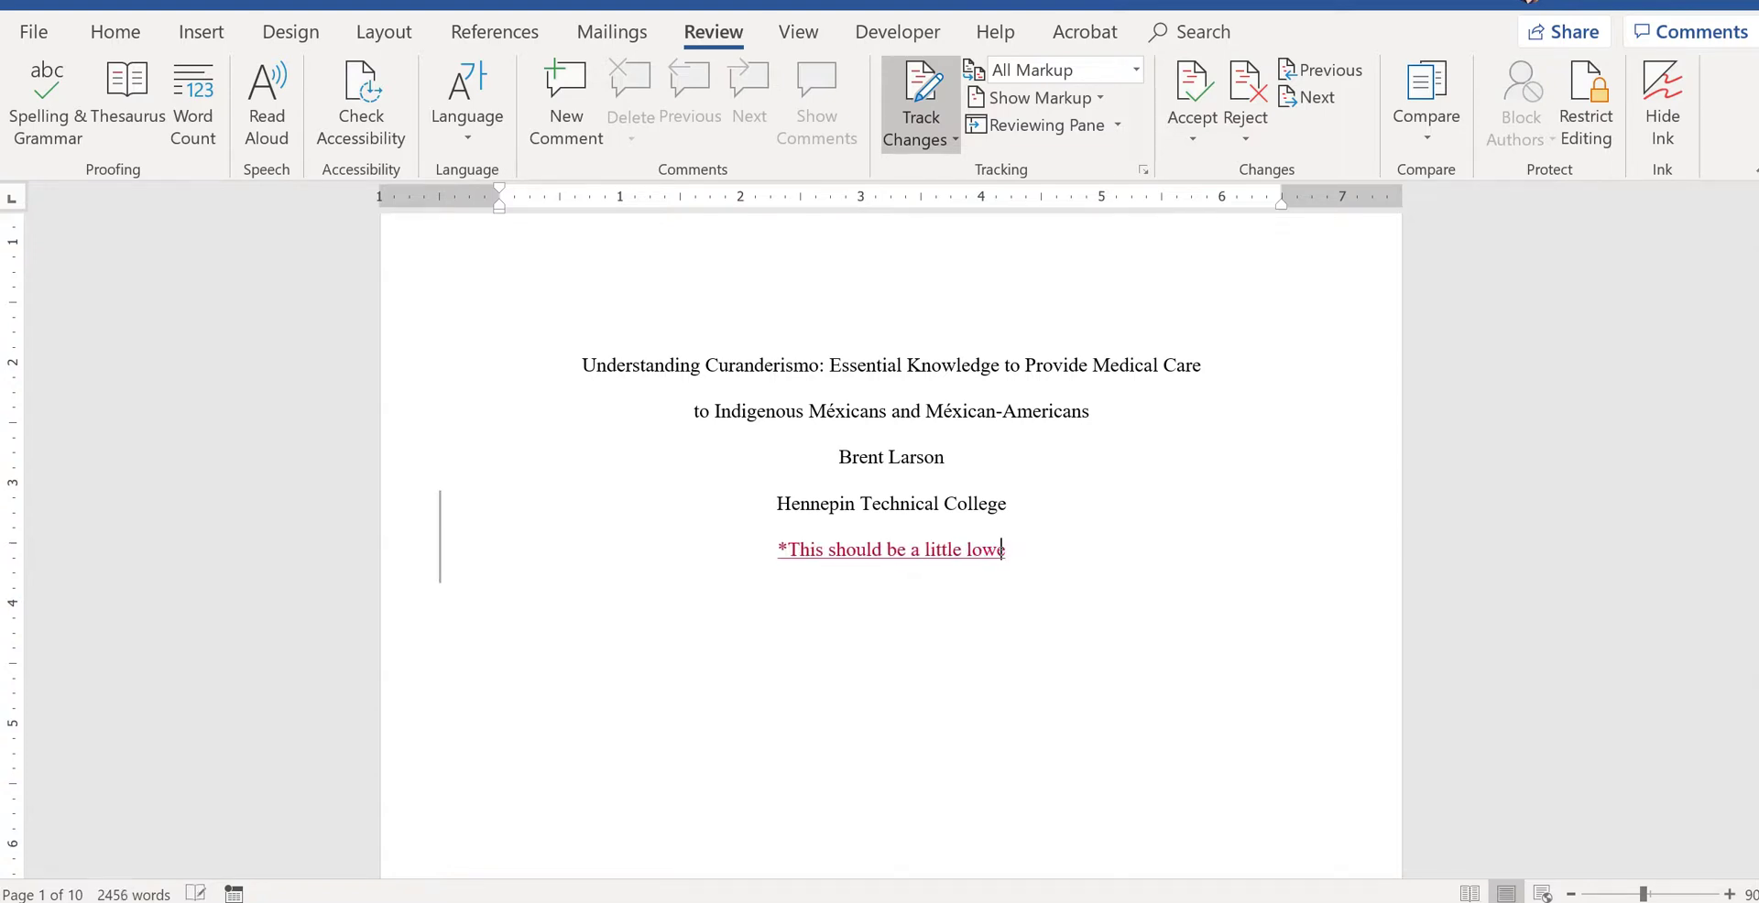
{"action": "type", "text": "r"}
{"action": "left_click_drag", "start_coordinate": [584, 357], "coordinate": [927, 470]}
Accept all changes so '*This should be a little lower' becomes plain text, then select it
{"action": "left_click", "coordinate": [933, 504]}
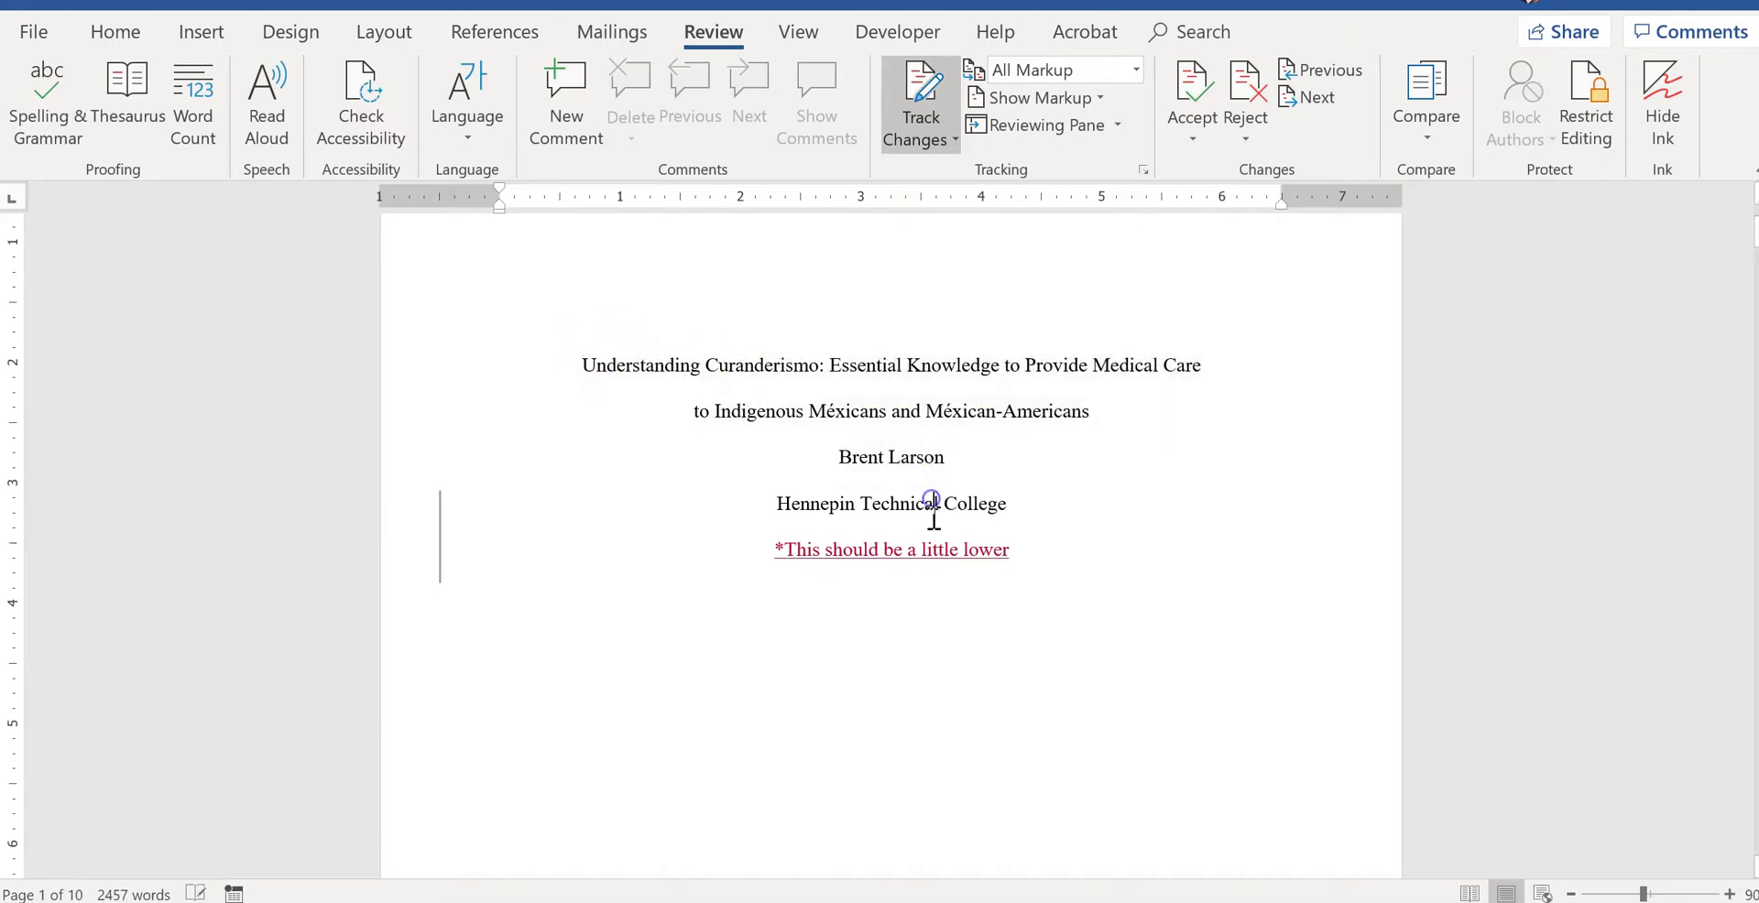
{"action": "left_click", "coordinate": [1187, 142]}
{"action": "left_click", "coordinate": [1262, 273]}
{"action": "left_click", "coordinate": [776, 549]}
{"action": "left_click", "coordinate": [1041, 536], "text": "shift"}
{"action": "scroll", "coordinate": [1295, 691], "scroll_direction": "up", "scroll_amount": 1}
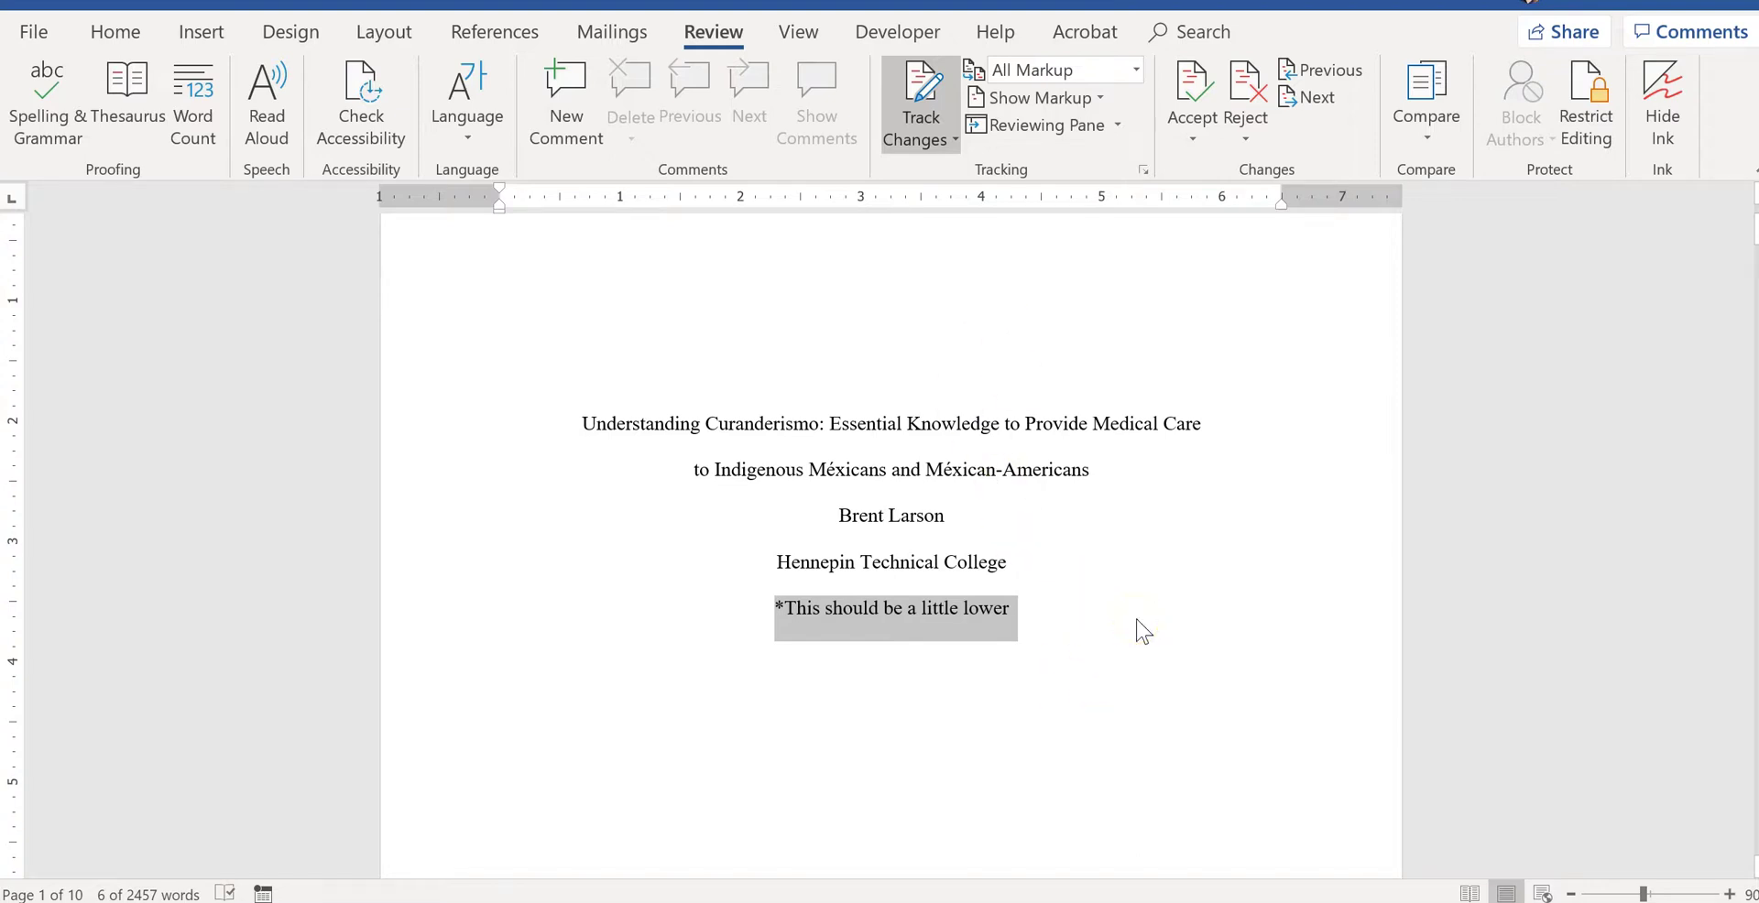
Turn off Track Changes, delete the note line and its empty line, then scroll to the top
{"action": "left_click", "coordinate": [925, 64]}
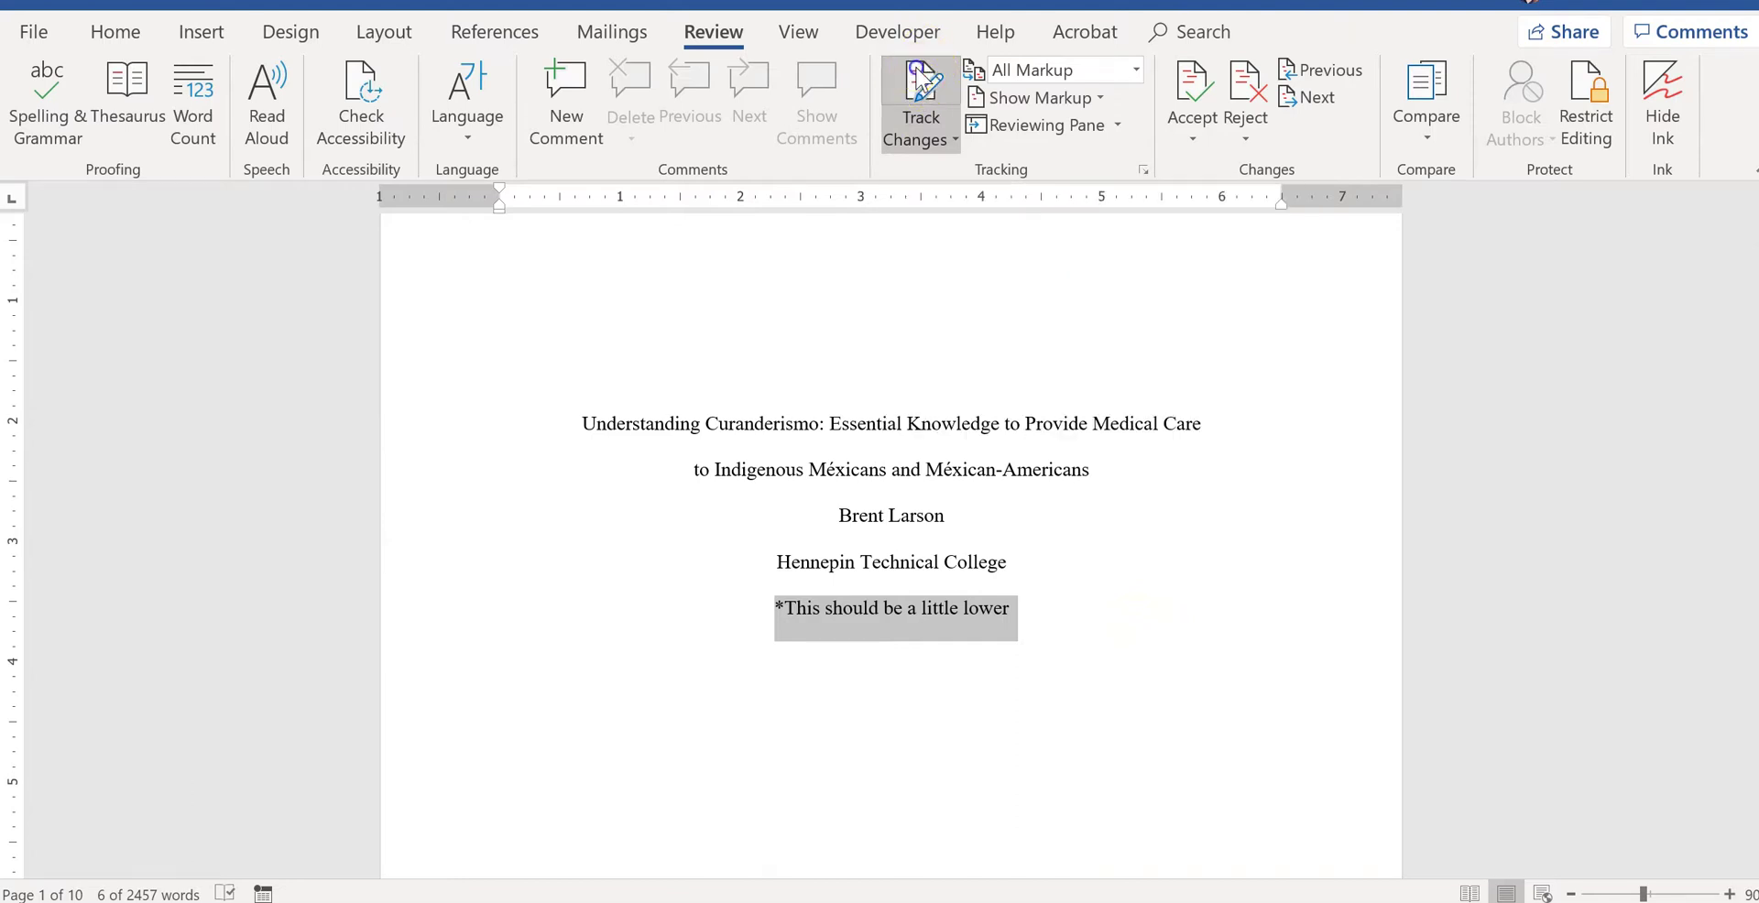
{"action": "key", "text": "Delete"}
{"action": "key", "text": "BackSpace"}
{"action": "scroll", "coordinate": [1081, 688], "scroll_direction": "up", "scroll_amount": 2}
{"action": "scroll", "coordinate": [1221, 724], "scroll_direction": "up", "scroll_amount": 1}
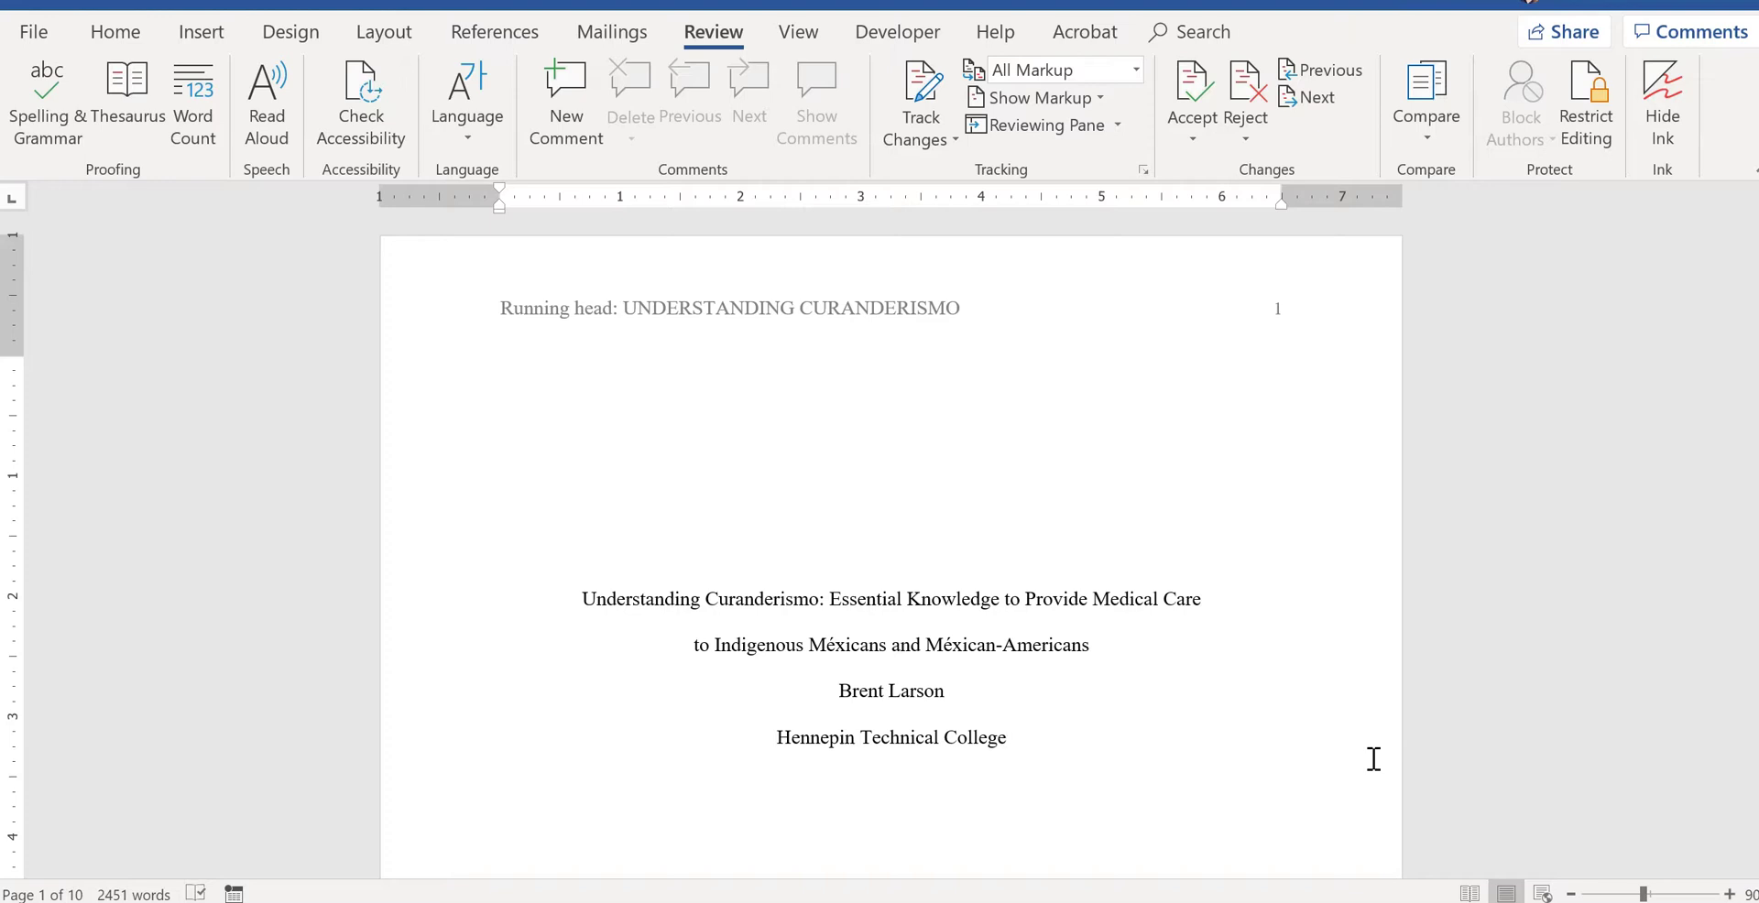
{"action": "left_click", "coordinate": [1101, 781]}
{"action": "left_click", "coordinate": [1021, 829]}
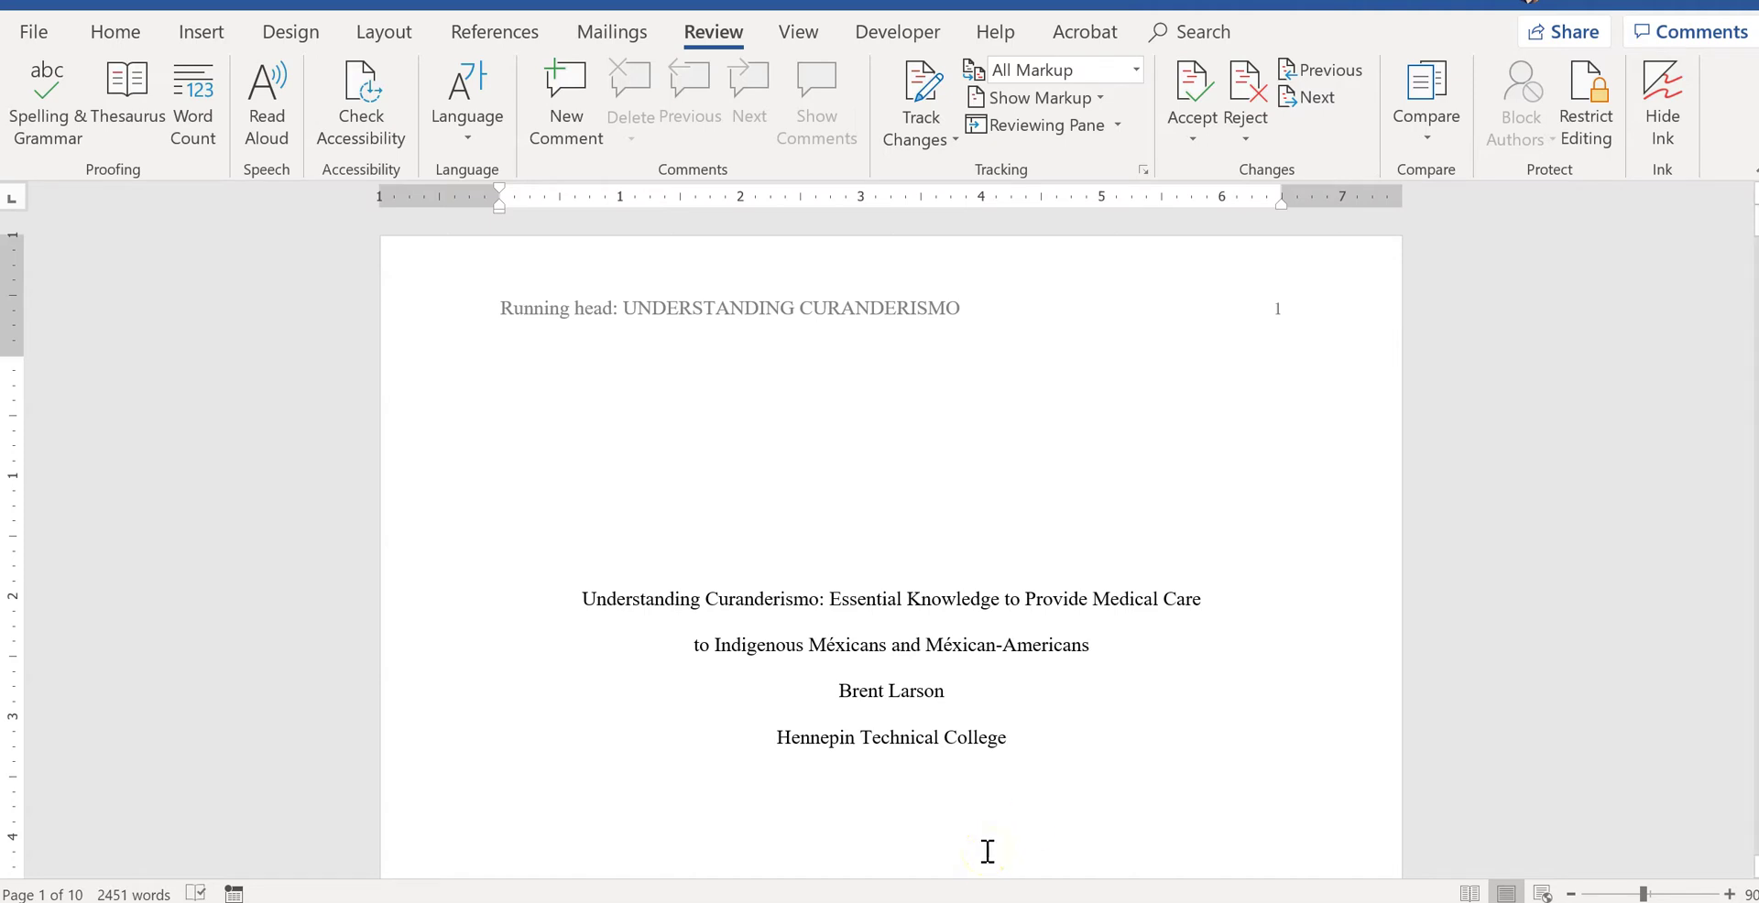